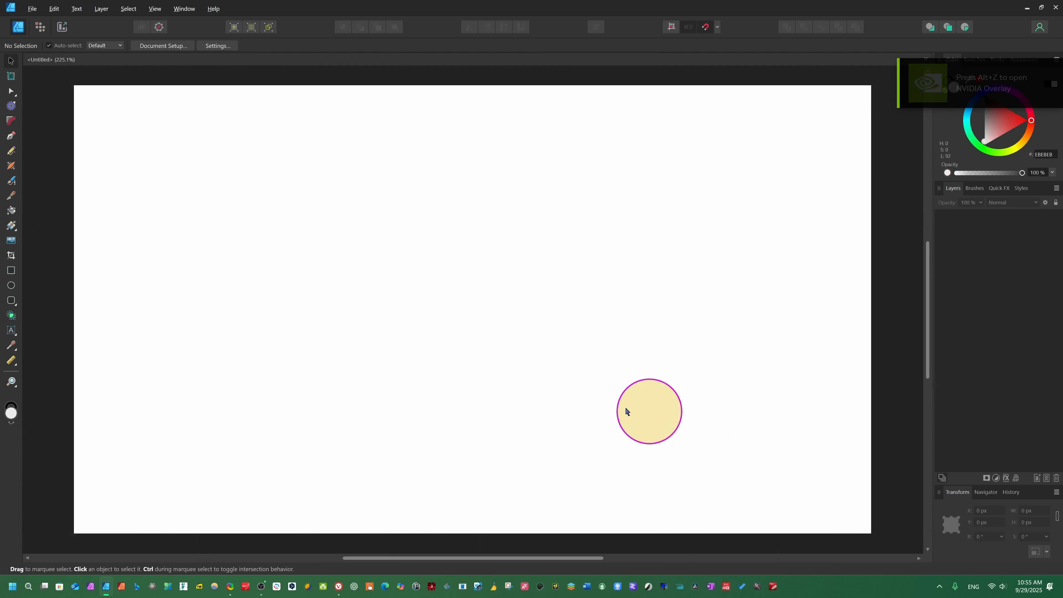
scroll(387, 334, right, 1)
scroll(386, 334, down, 3)
scroll(386, 334, up, 2)
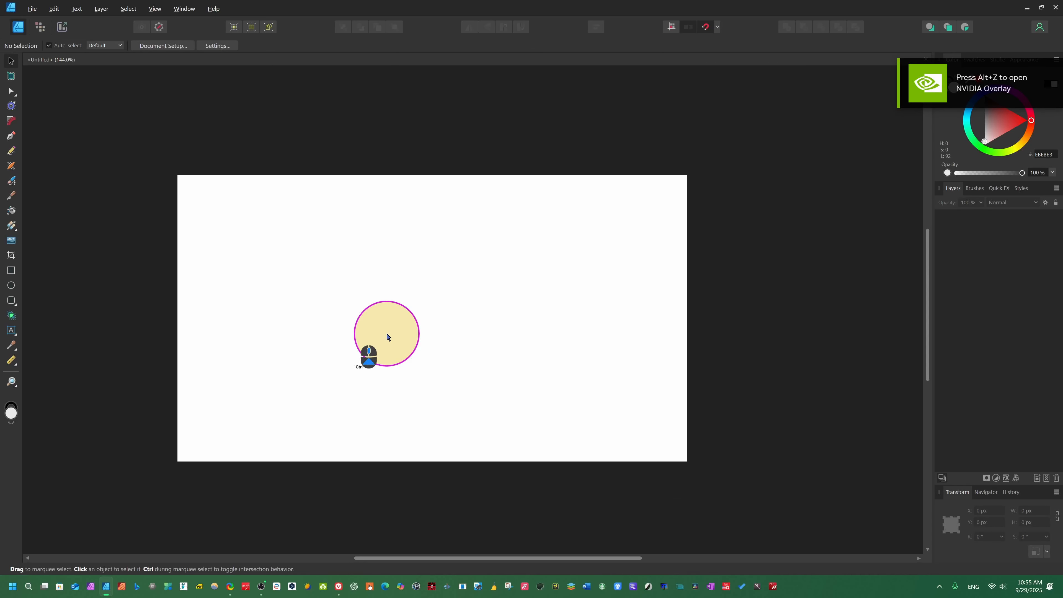
scroll(387, 334, left, 1)
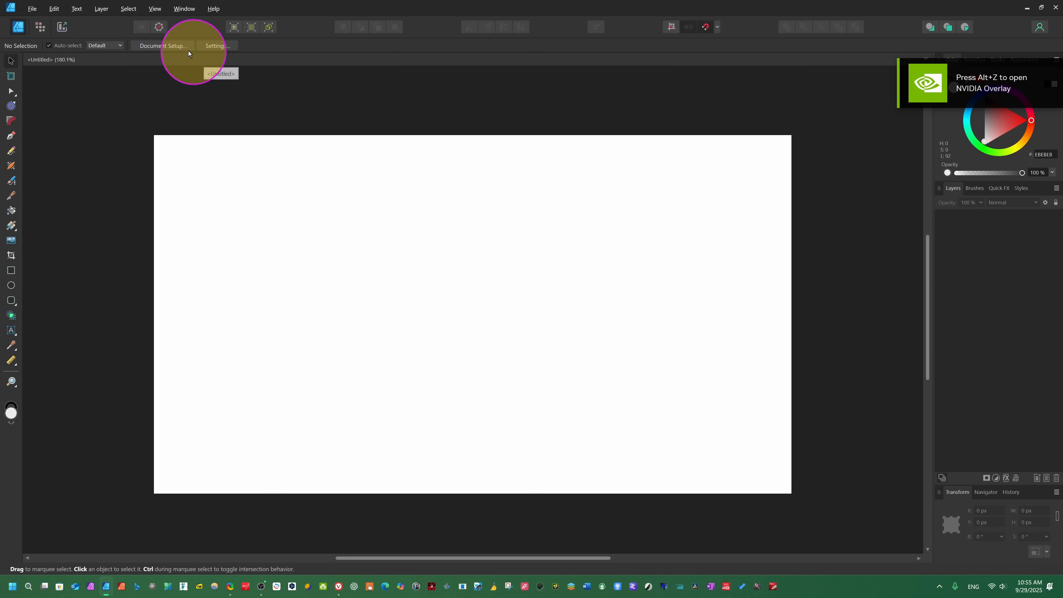
- Try Millimeters as the document units, restore Pixels, and check the margins in the document setup
click(164, 47)
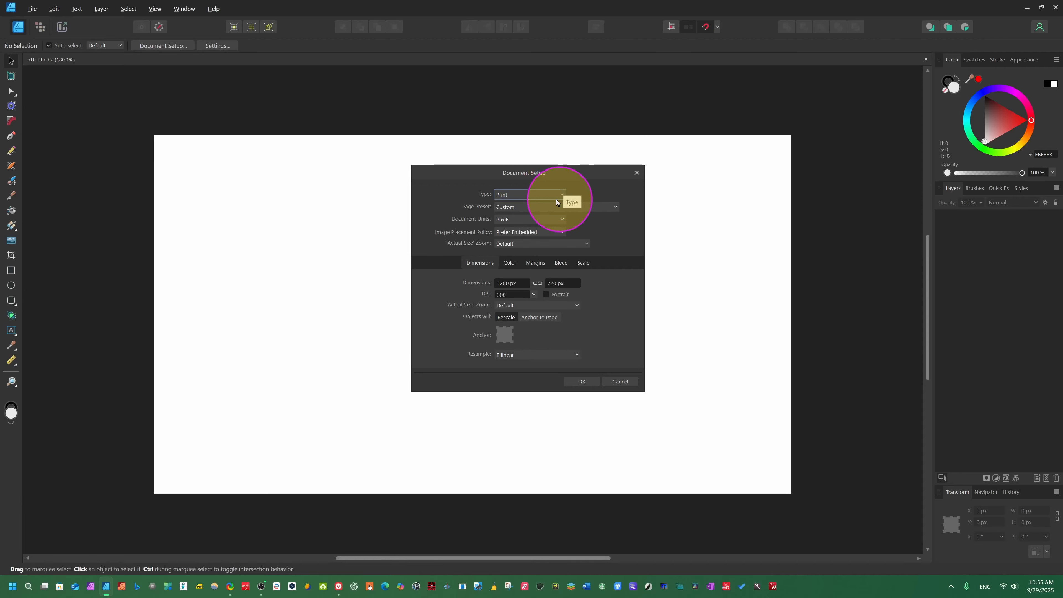
click(568, 221)
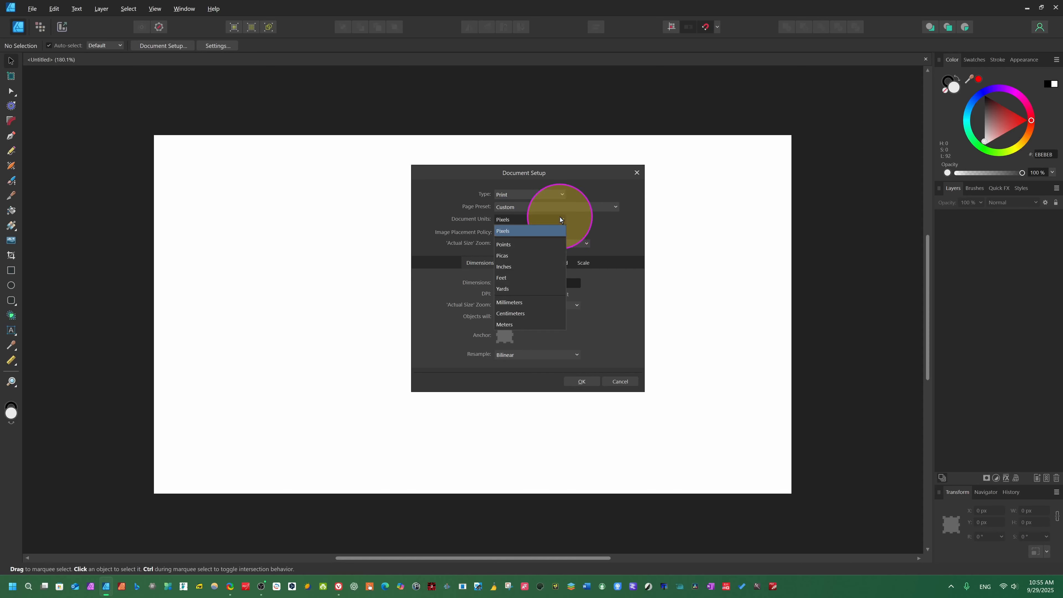
click(510, 304)
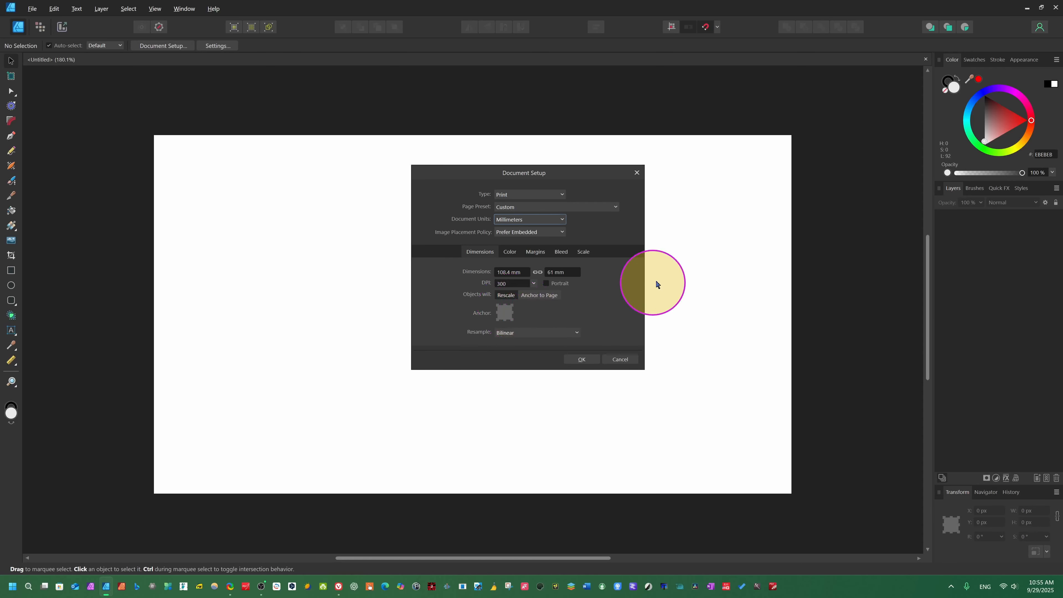
click(555, 220)
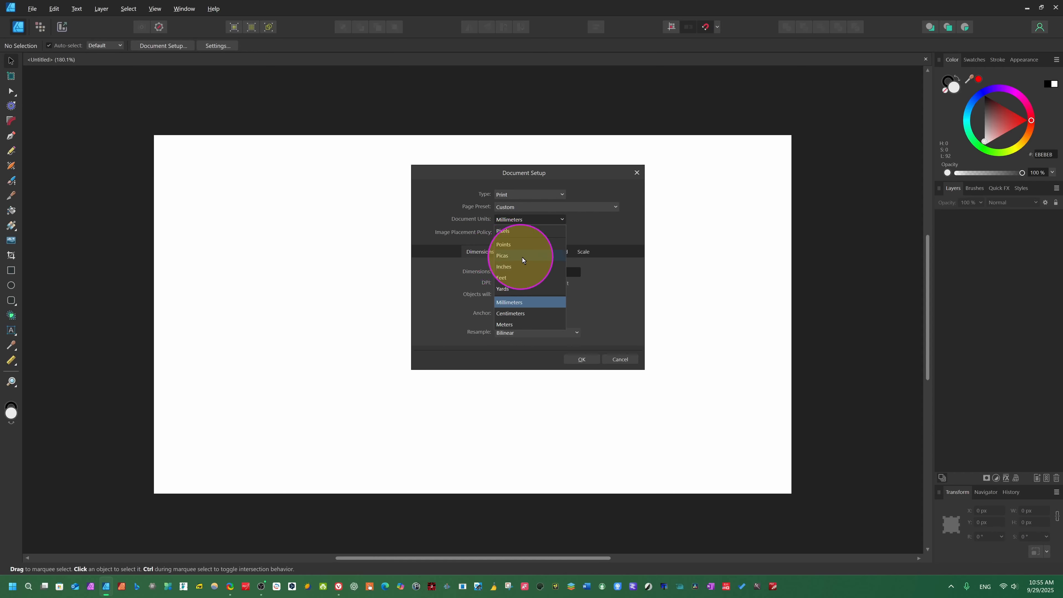
click(519, 232)
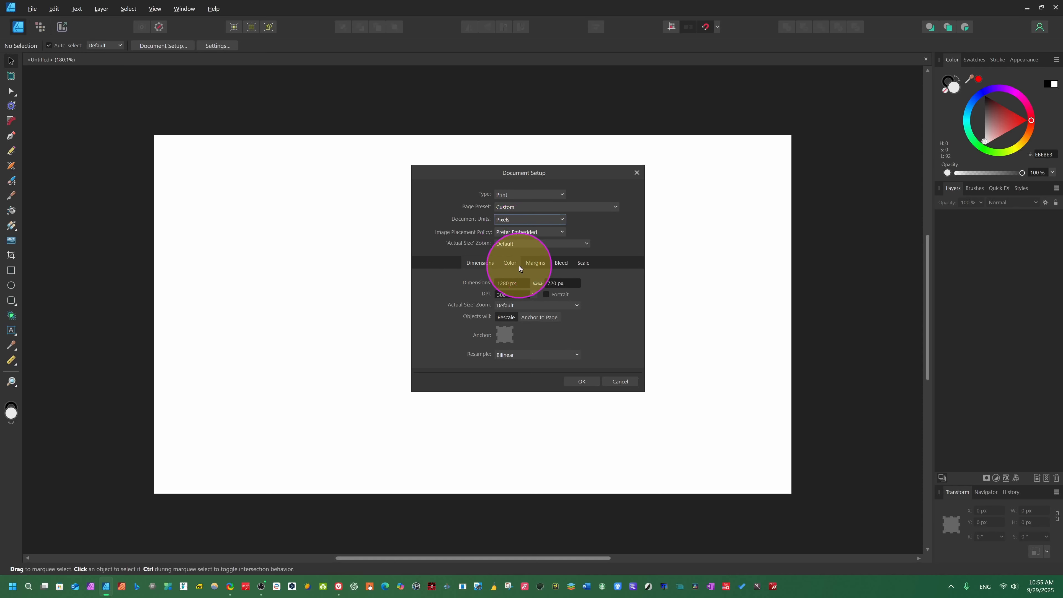
click(535, 263)
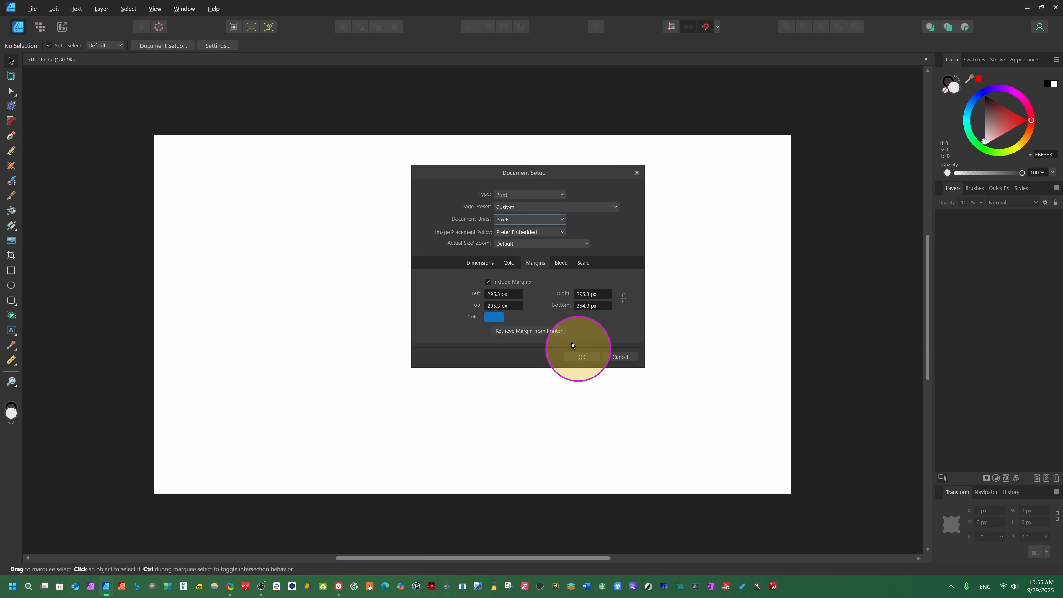
click(582, 357)
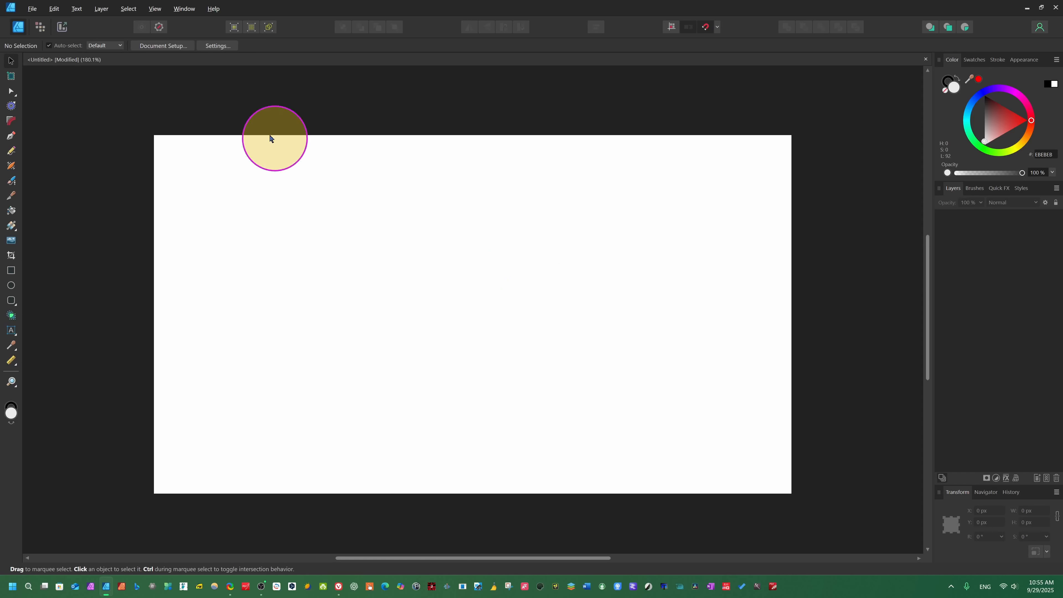
- Open the application settings and look through the General, Machine Learning and Color options
click(171, 47)
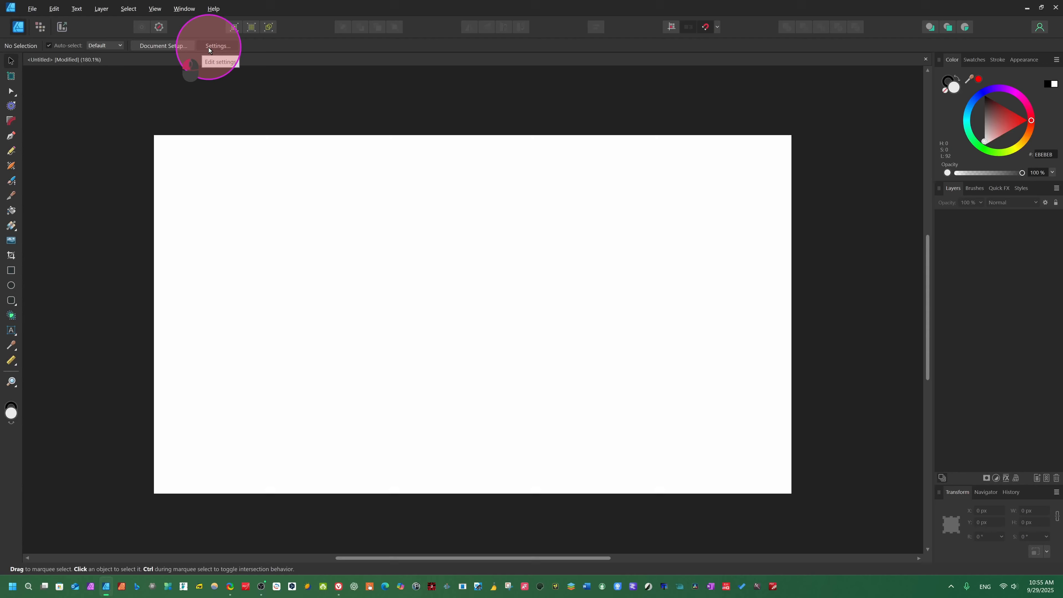
click(209, 48)
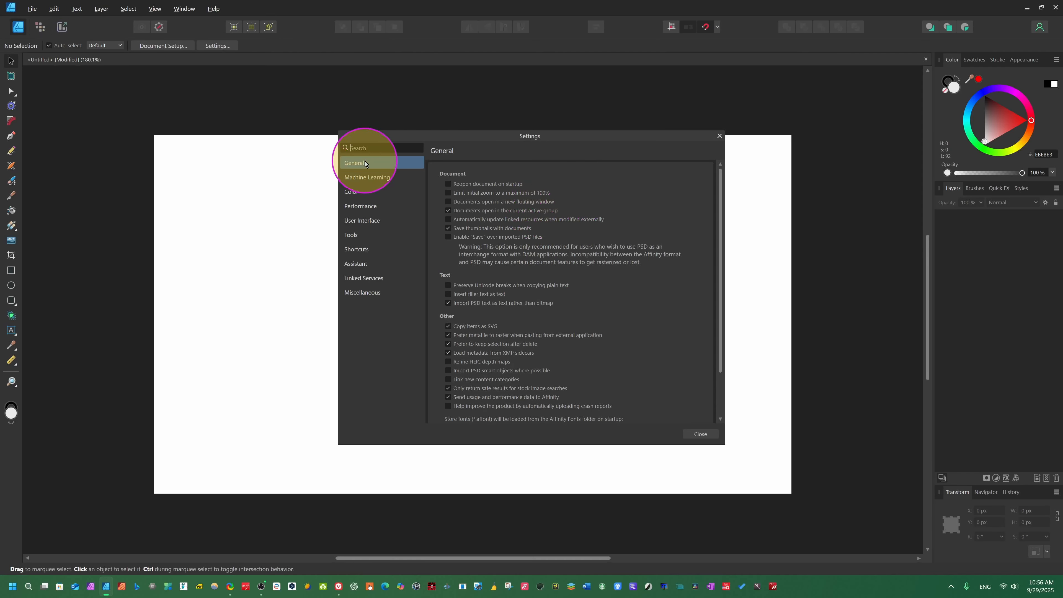
click(364, 177)
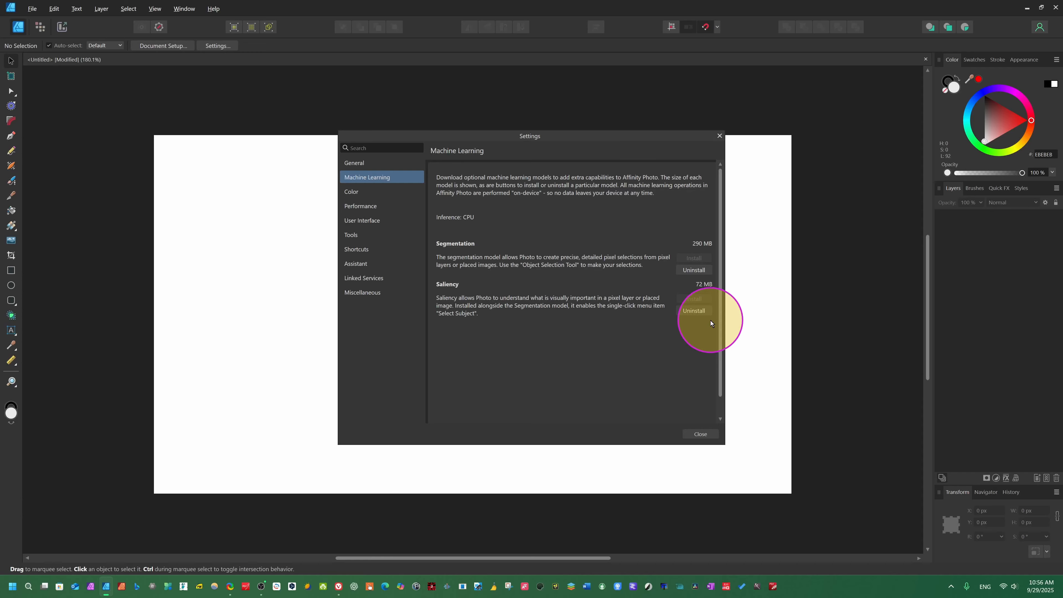
click(362, 193)
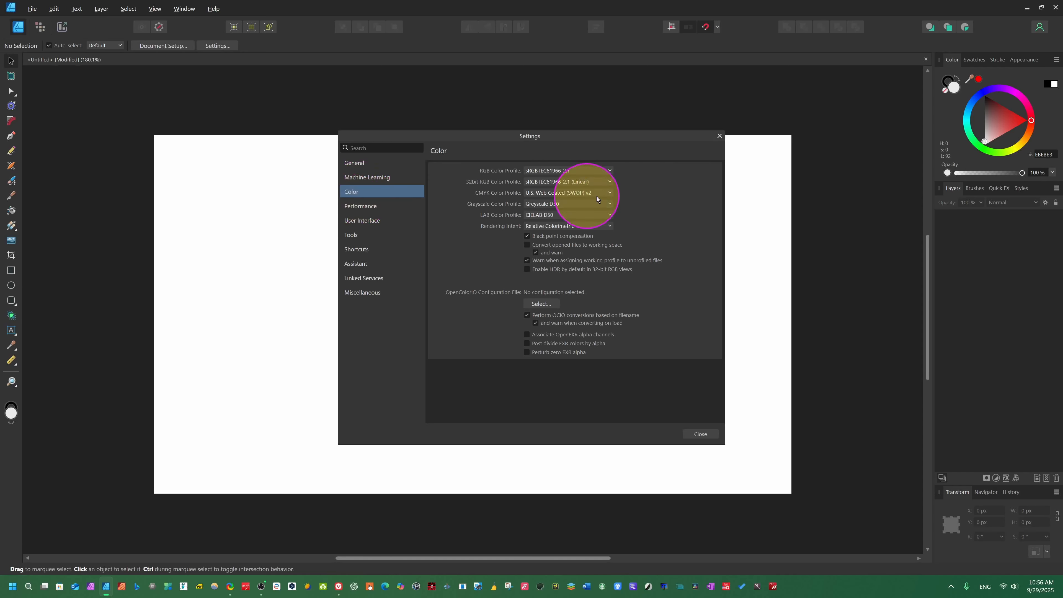
- In the Performance settings, set the renderer to NVIDIA GeForce RTX 3060 and keep Retina rendering on Automatic (Best)
click(360, 207)
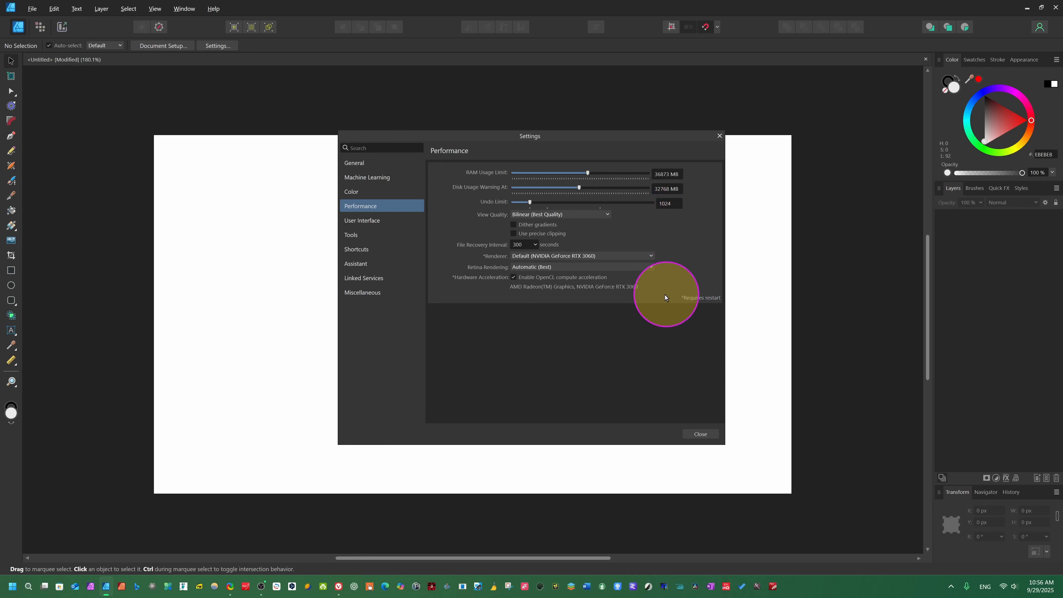
click(644, 260)
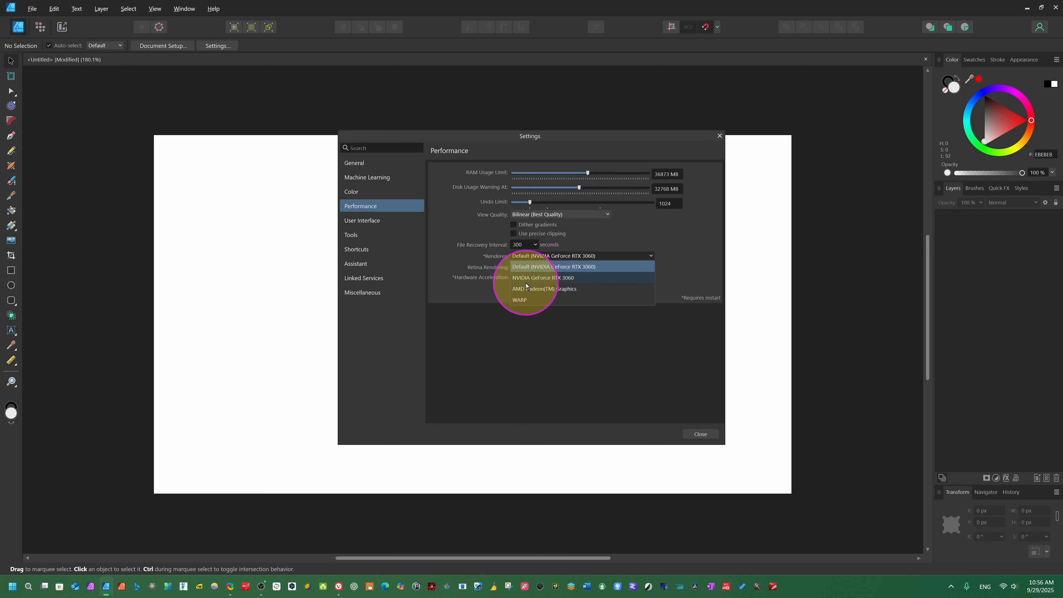
click(531, 278)
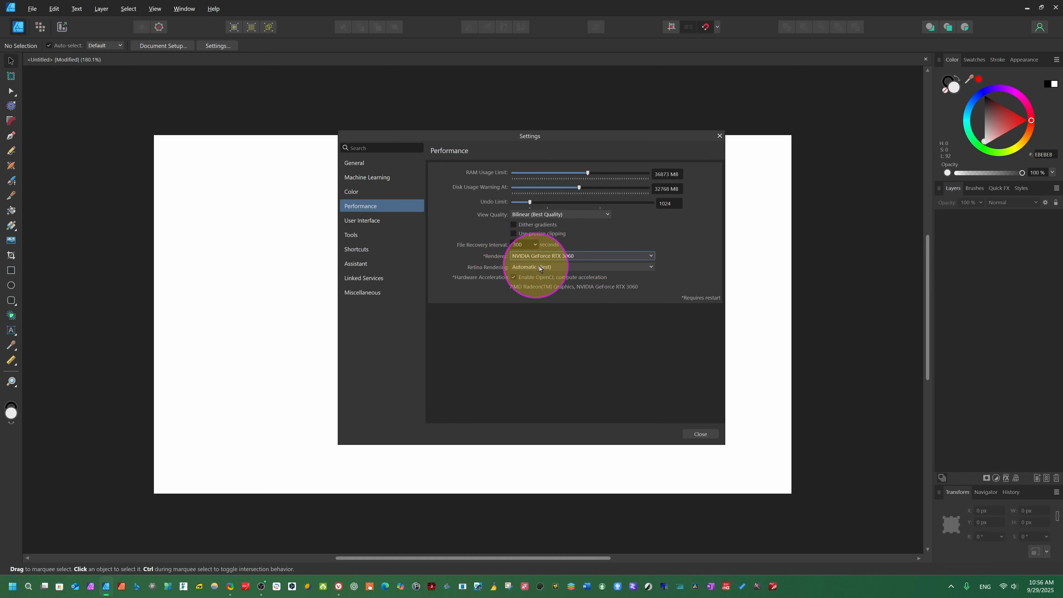
click(642, 256)
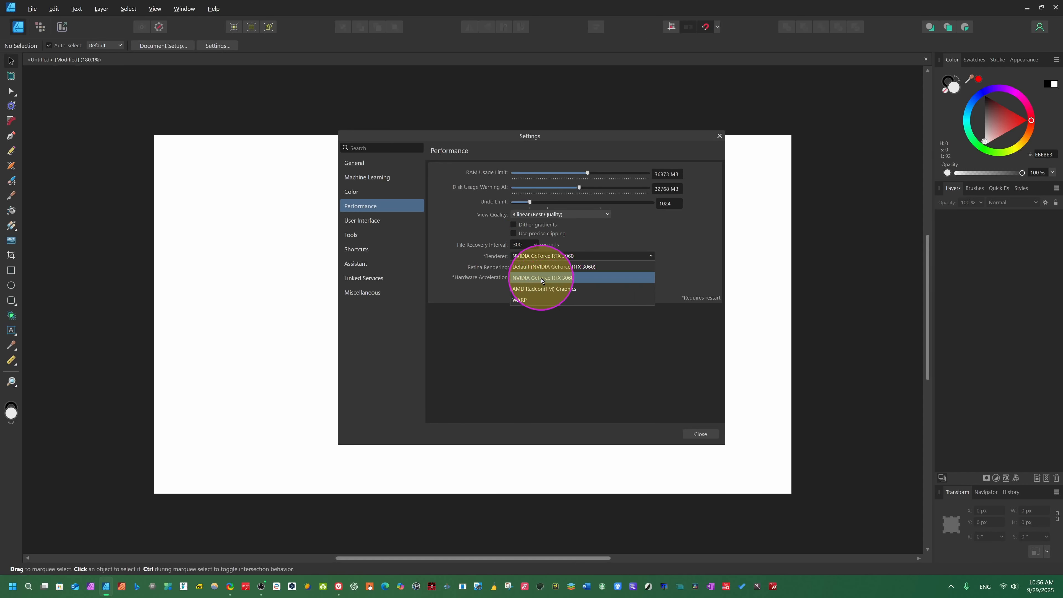
click(594, 275)
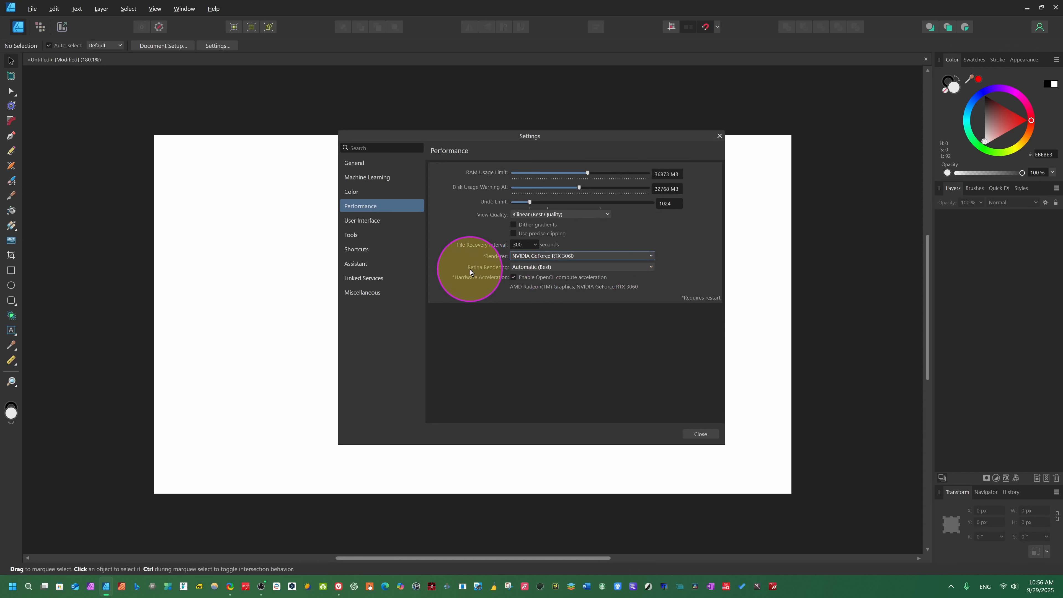
click(649, 268)
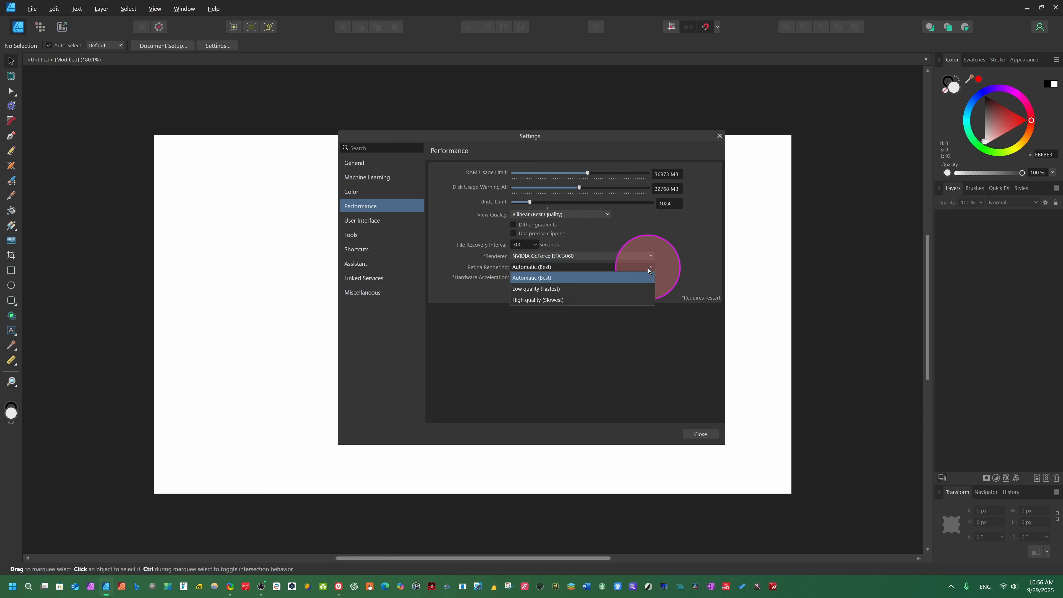
click(546, 279)
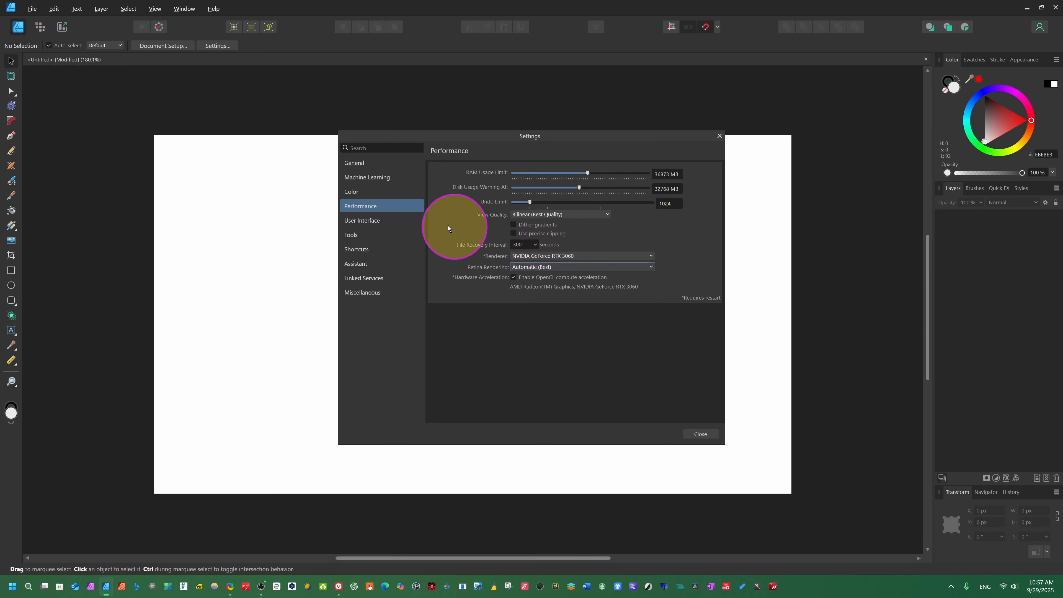
- In the User Interface settings, try the Light UI style and High UI contrast, returning to Dark and Default
click(354, 221)
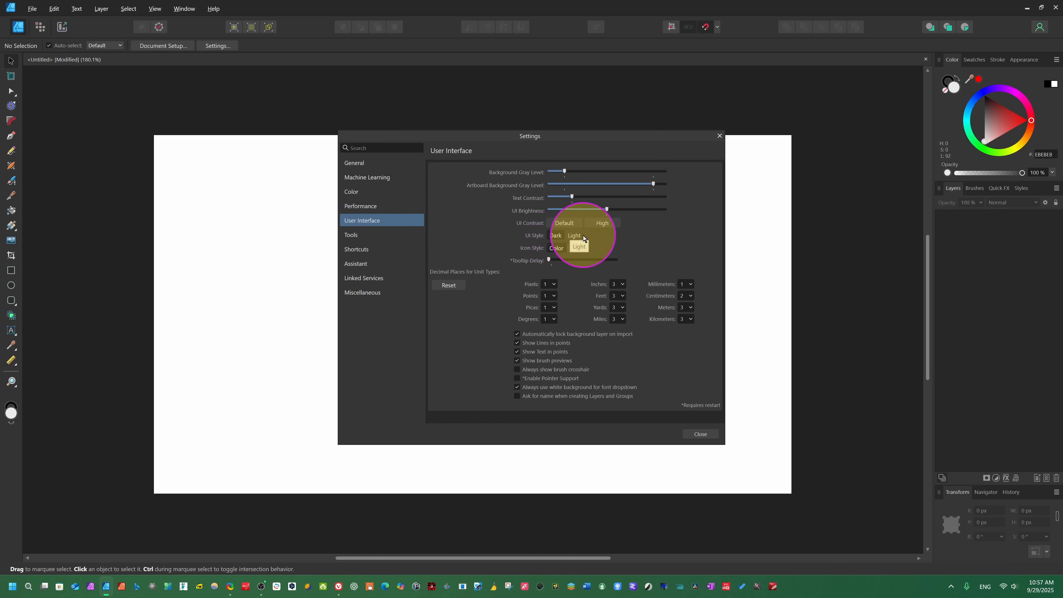
click(574, 236)
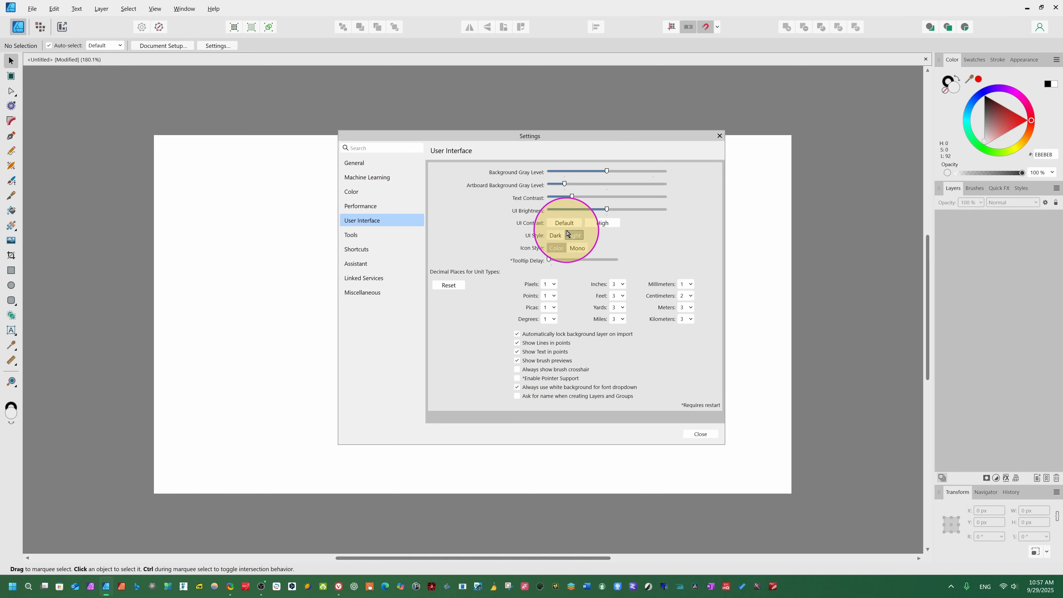
click(561, 236)
click(601, 225)
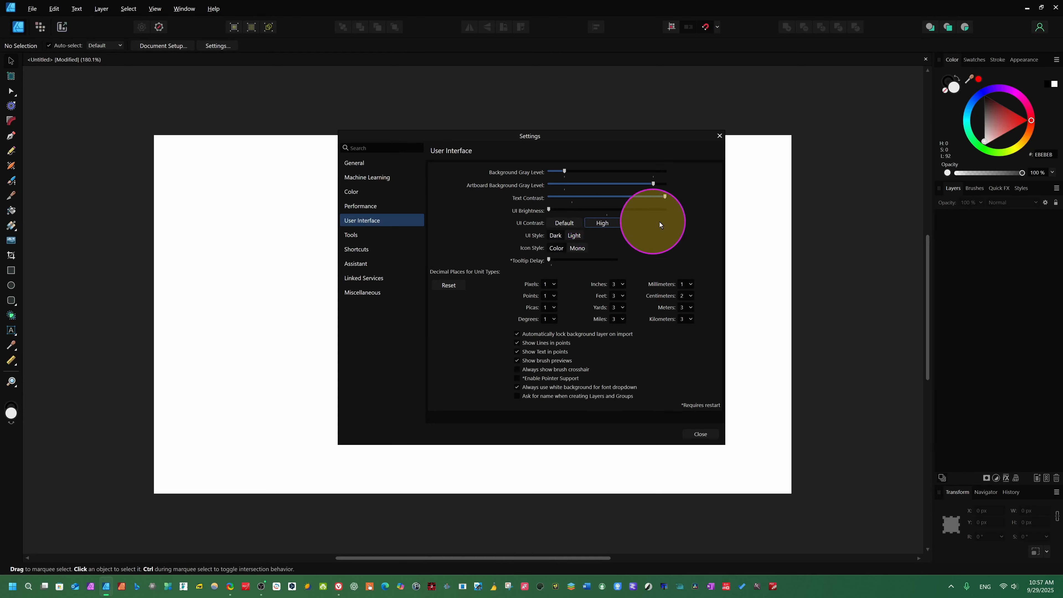
click(569, 224)
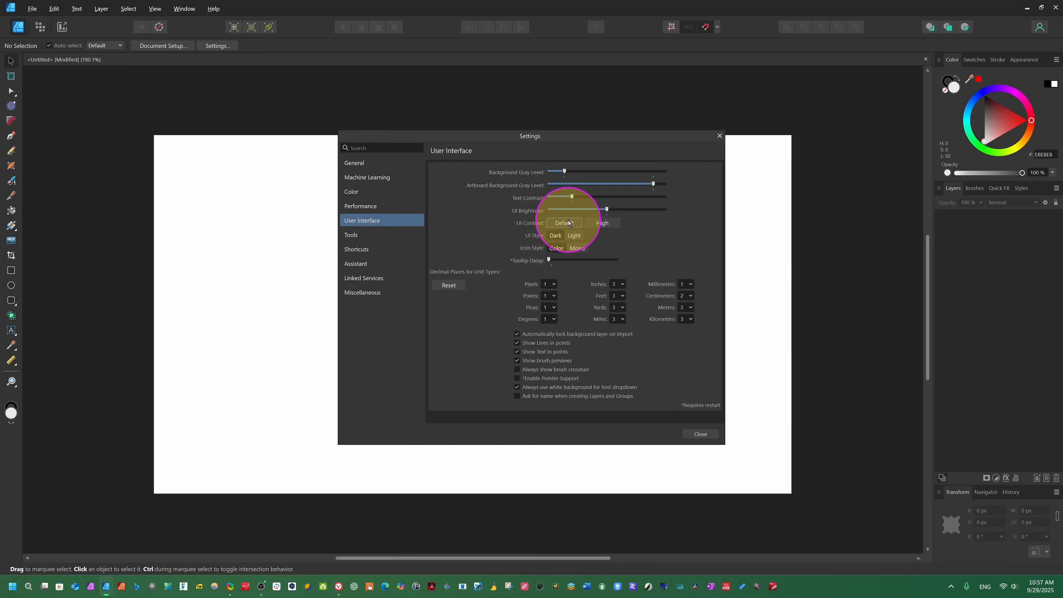
click(602, 223)
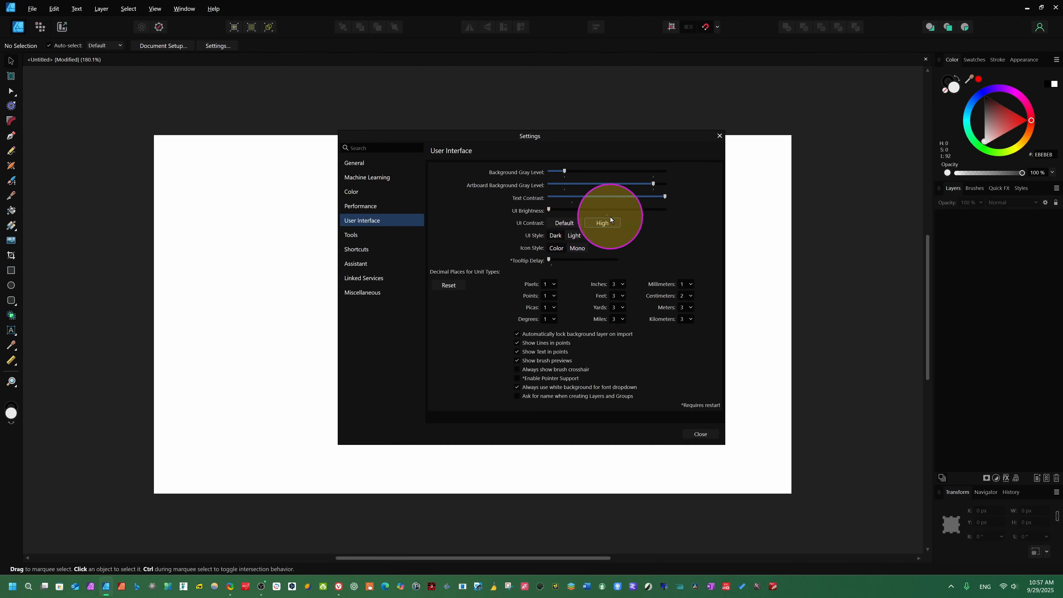
click(563, 224)
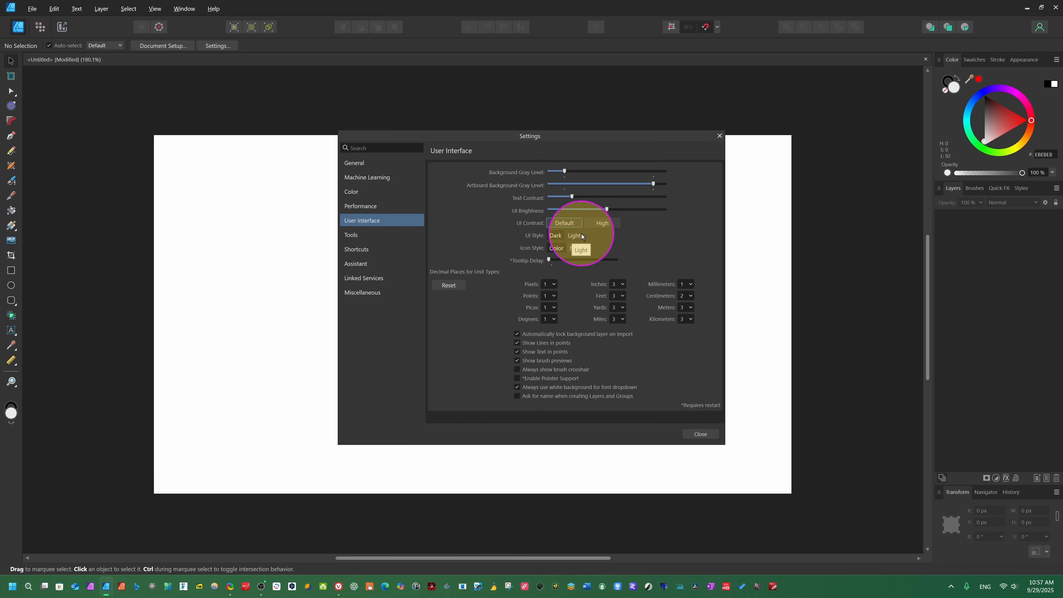
- Compare the Light UI style and Mono icon style, returning to Dark and Color, and try the tooltip delay
click(575, 236)
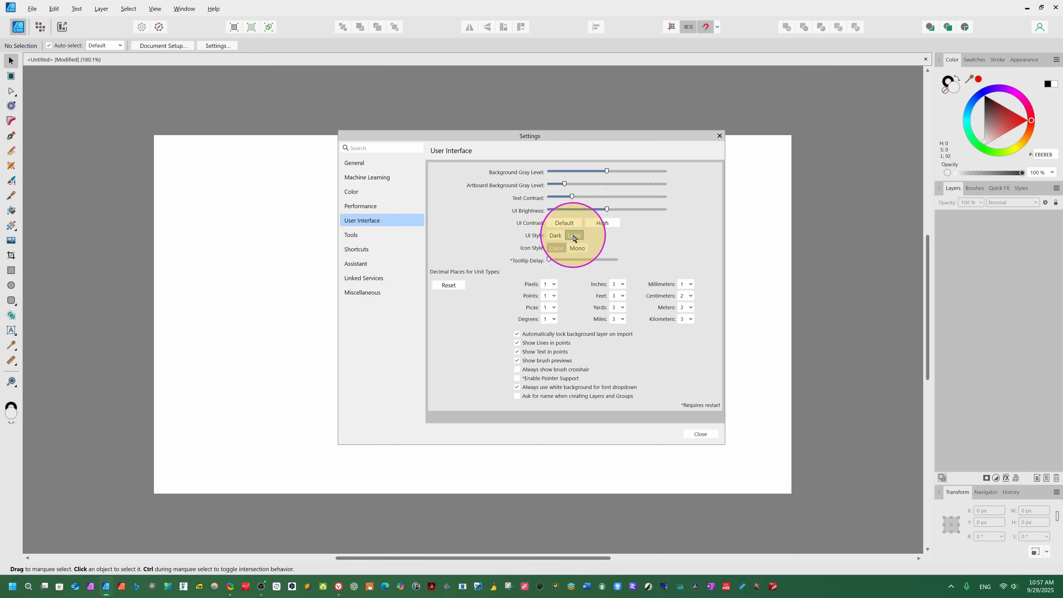
click(555, 235)
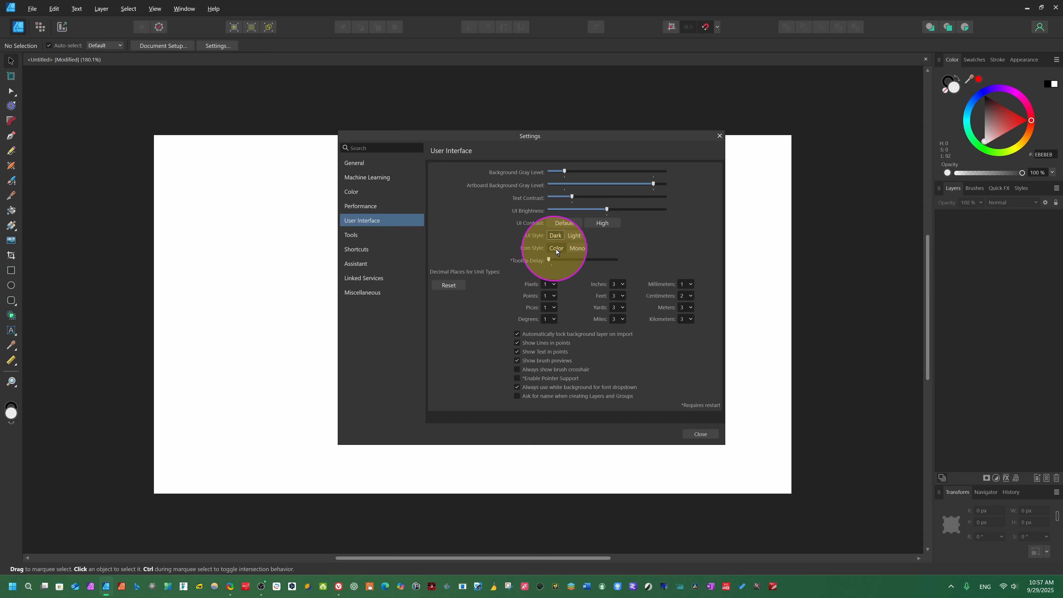
click(576, 248)
click(559, 247)
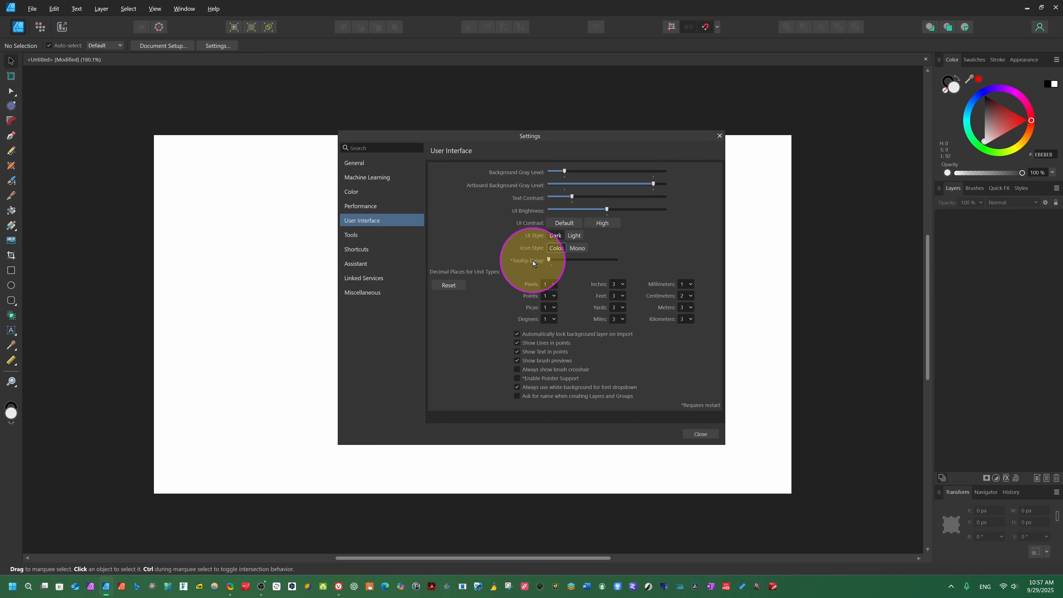
drag(552, 258, 558, 259)
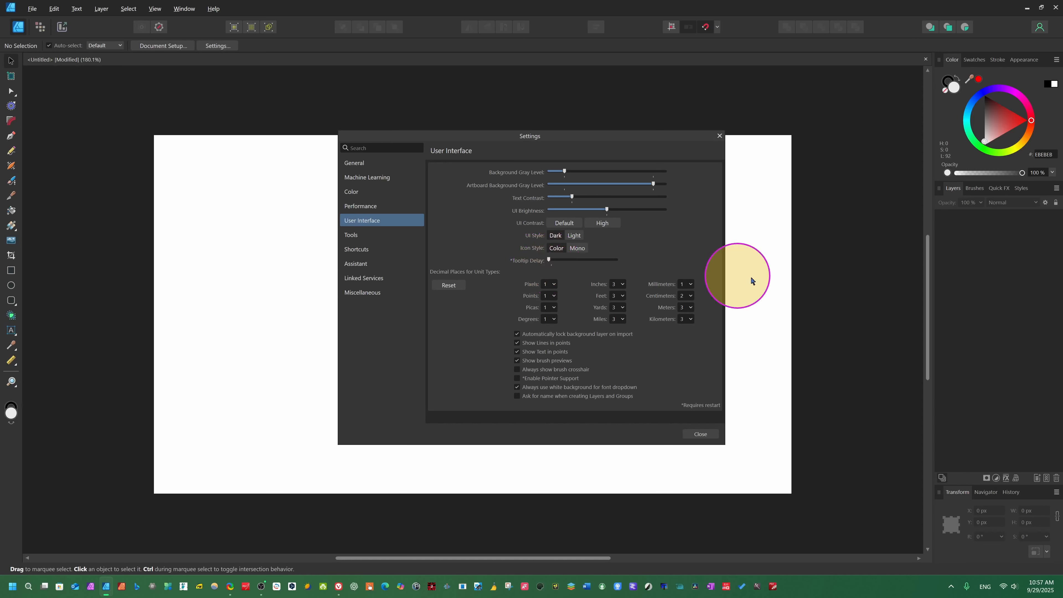
- In the Tools settings, try other tool handle sizes and return the handle size to Default
click(348, 239)
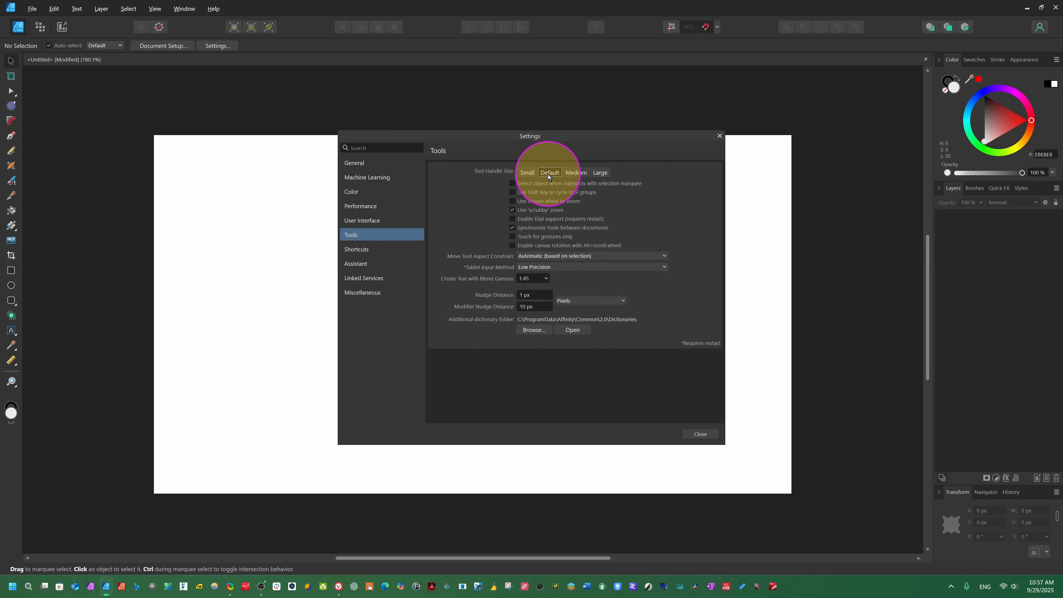
click(526, 175)
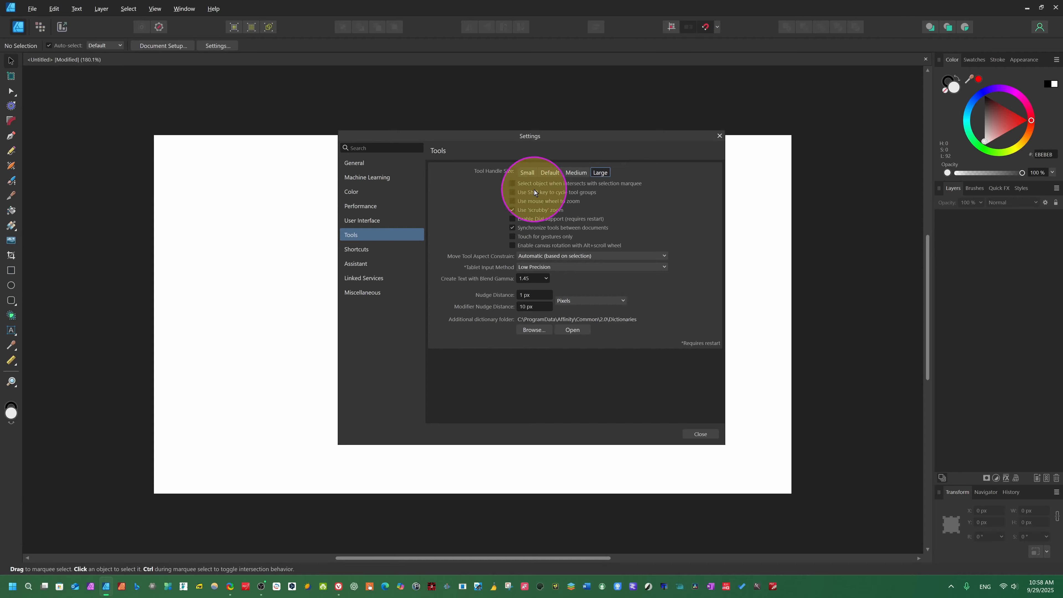
click(575, 174)
click(547, 174)
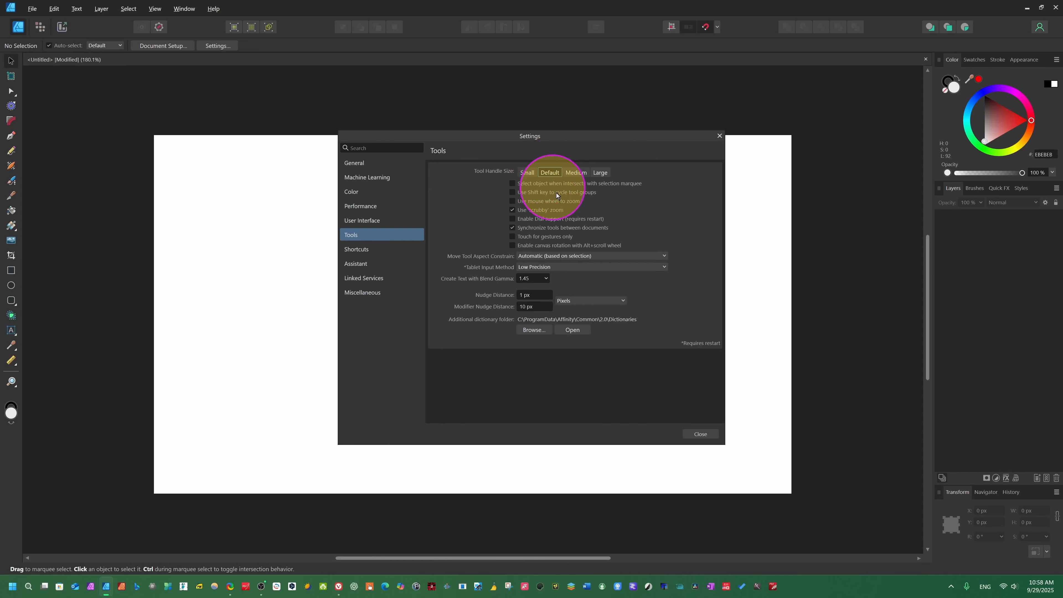
- Review the Shortcuts, Assistant, Linked Services and Miscellaneous settings, including the choices for painting with no layer selected
click(355, 251)
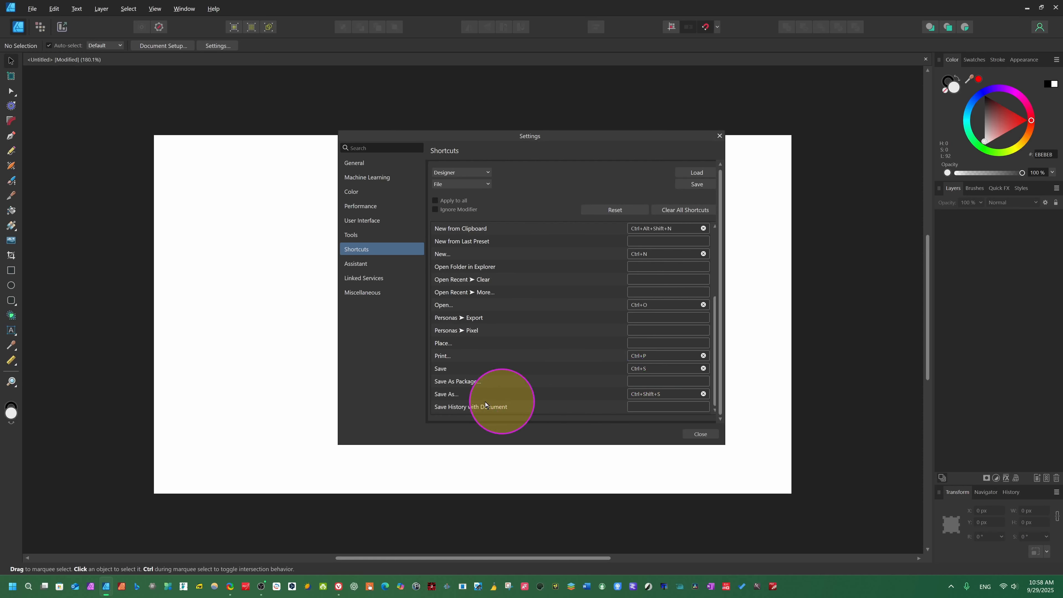
click(363, 265)
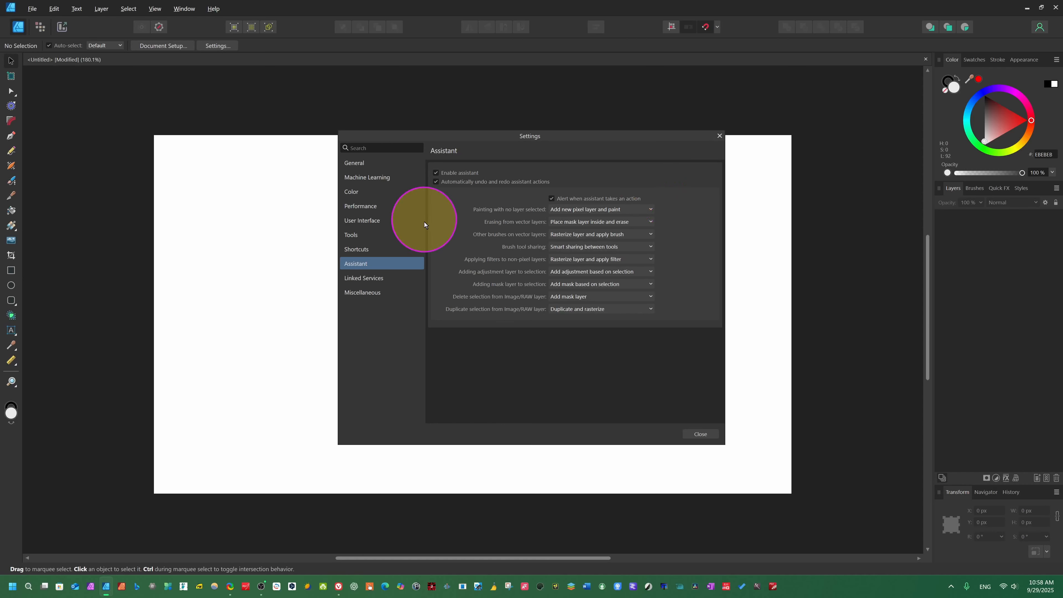
click(634, 210)
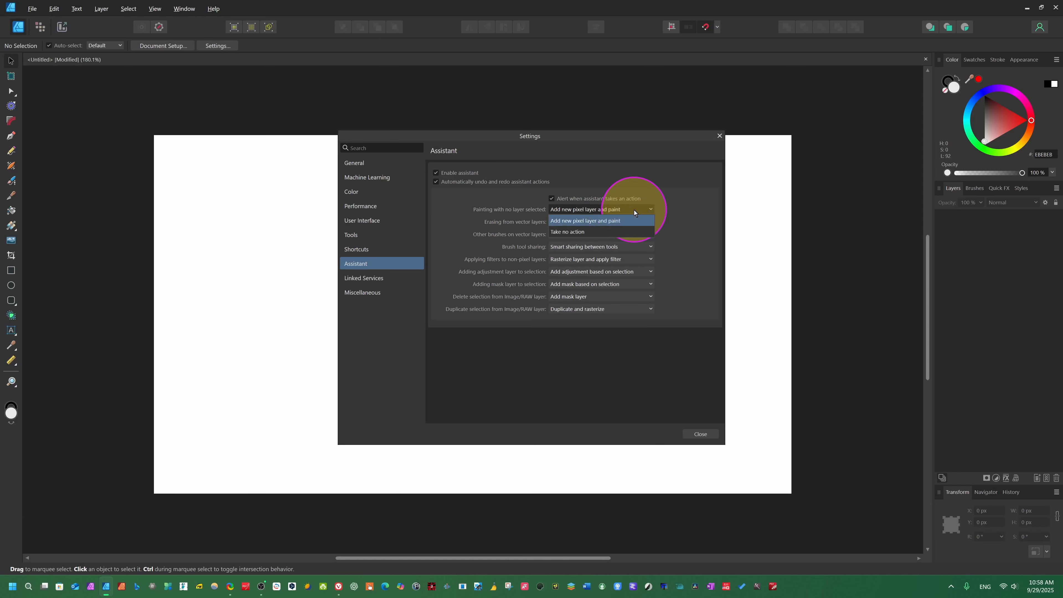
click(678, 167)
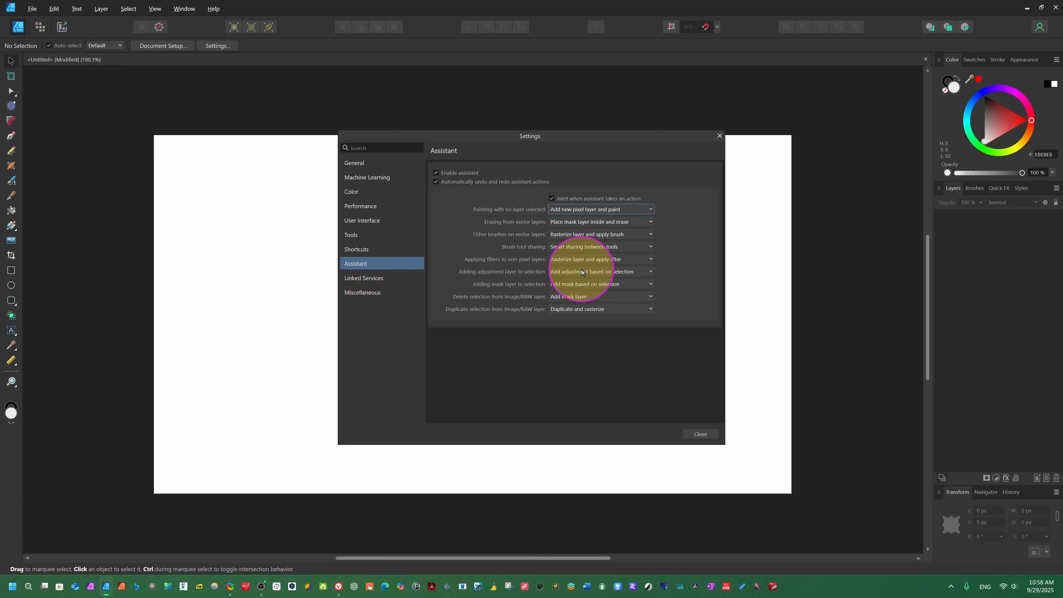
click(363, 278)
click(366, 298)
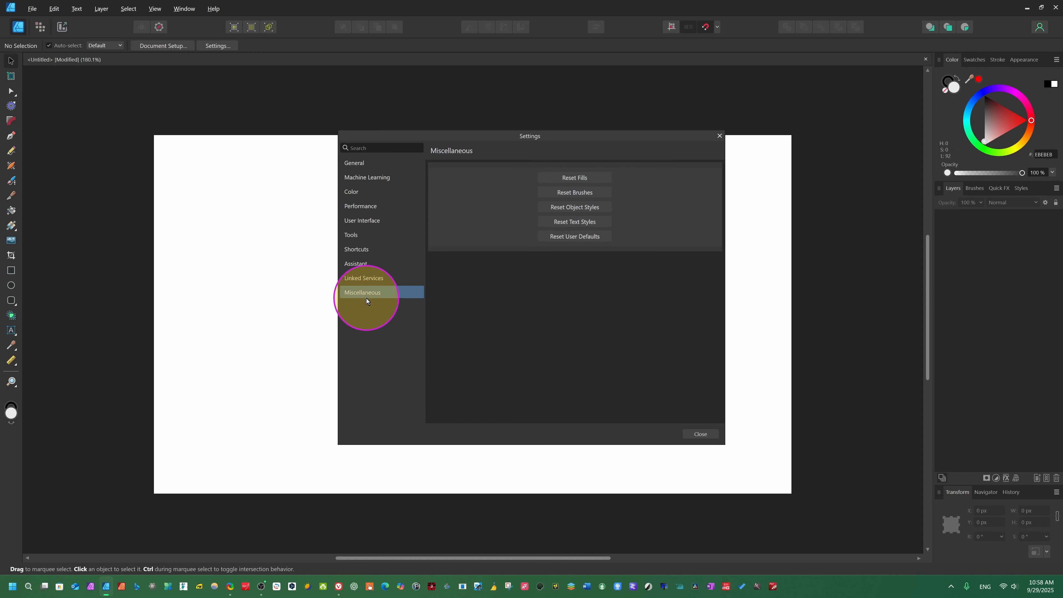
- Close the settings, accept the restart with saving, and cancel the save of the untitled document
click(700, 434)
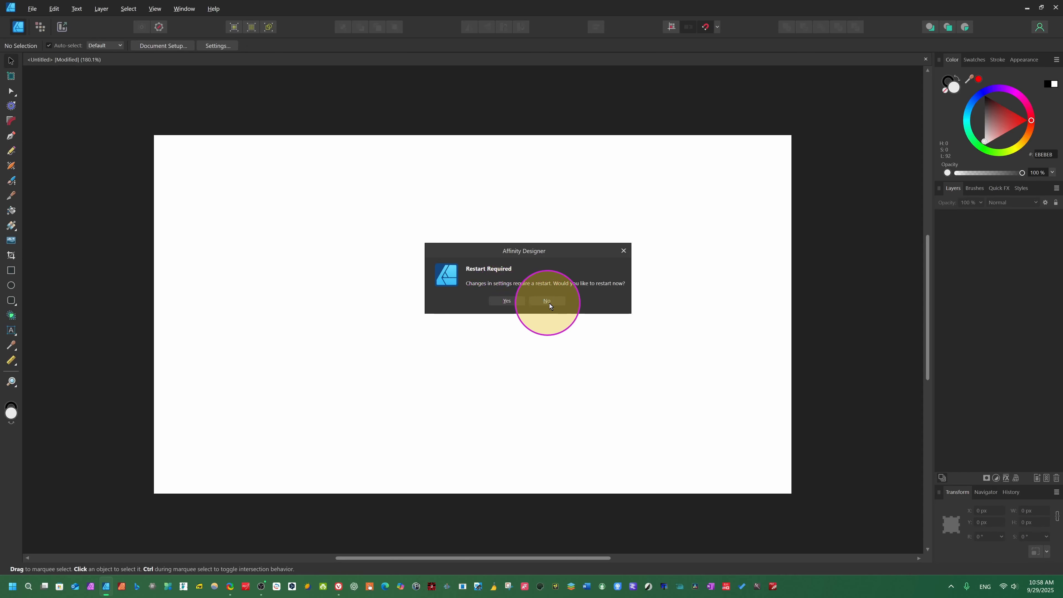
click(510, 301)
click(487, 301)
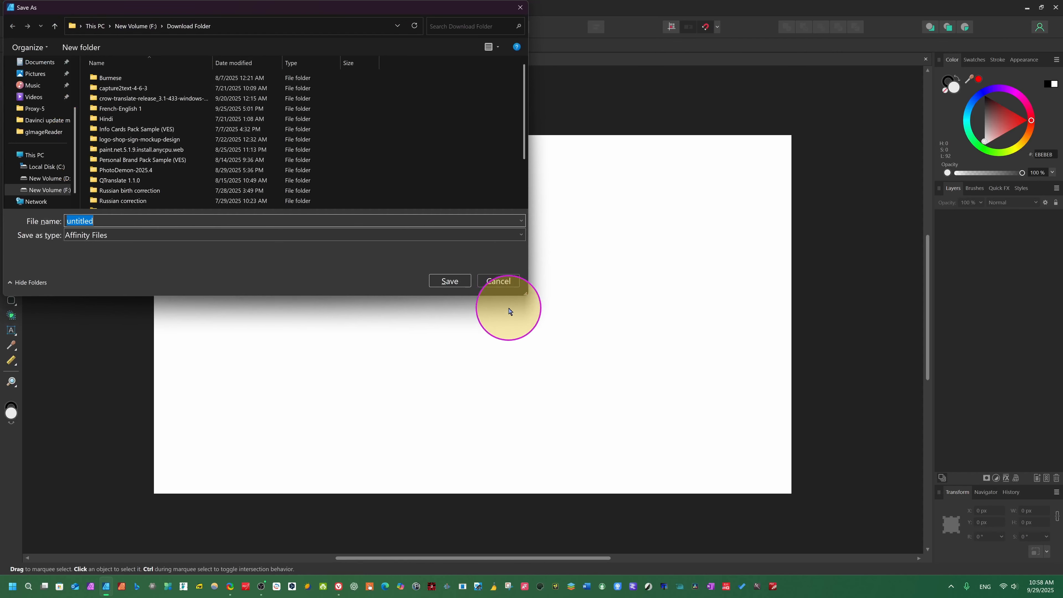
click(498, 281)
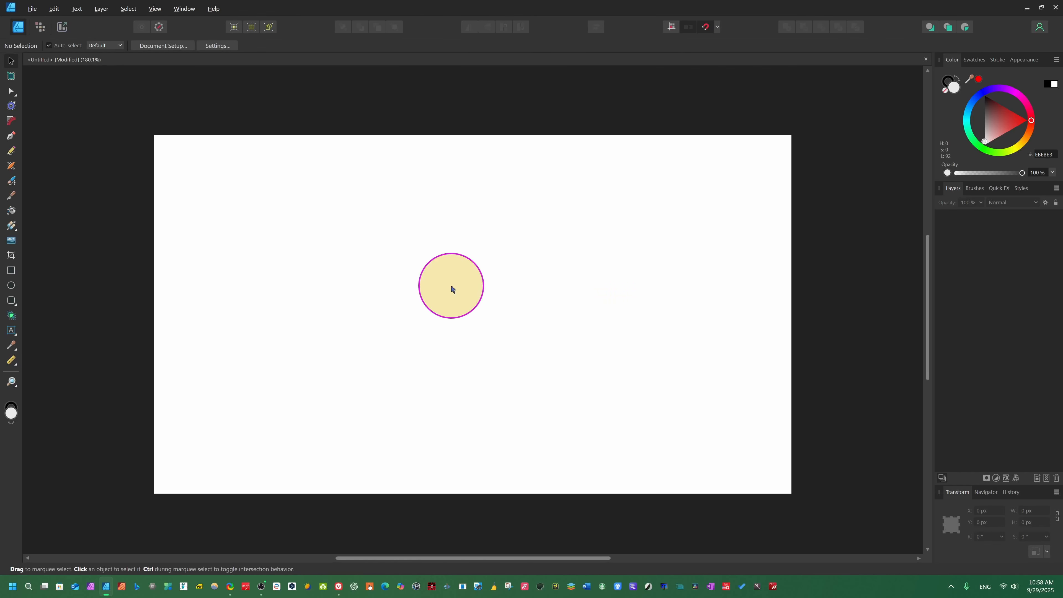
- Visit the Pixel persona, switch to the Export persona and look through the available export presets
ctrl+scroll(457, 297, up, 2)
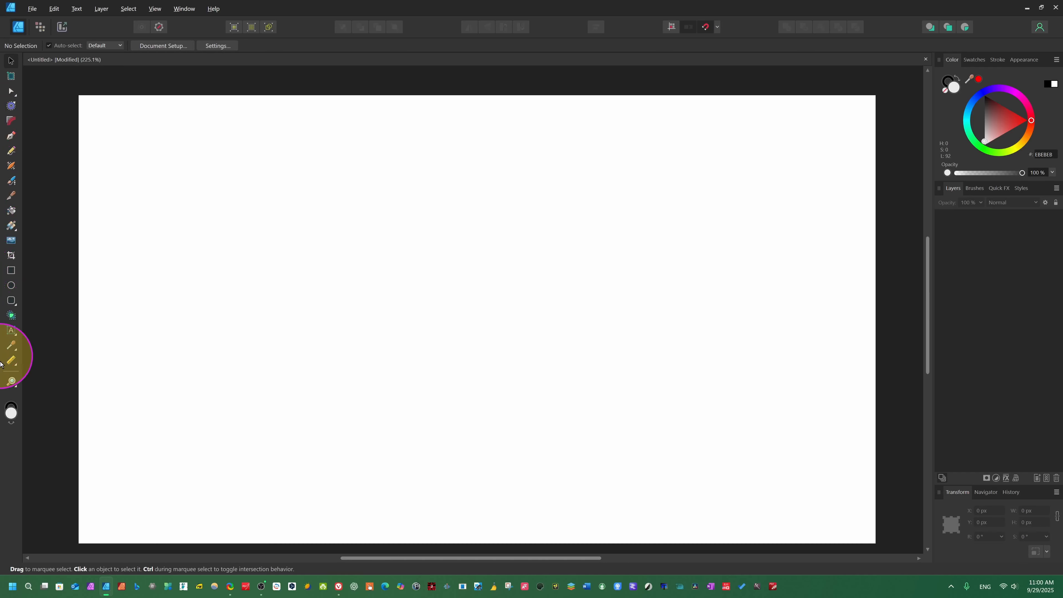
click(39, 27)
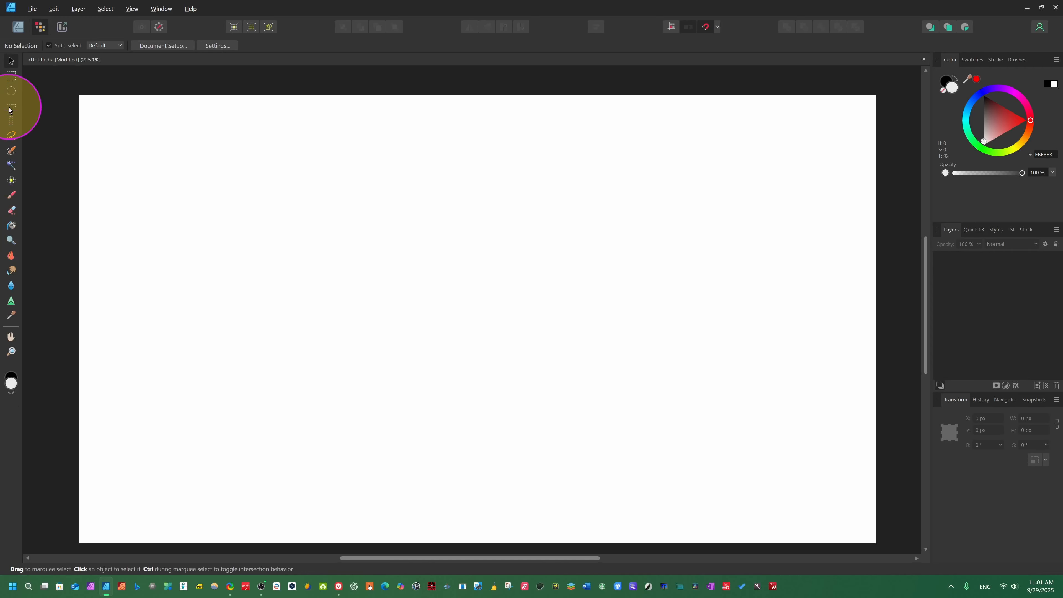
click(59, 28)
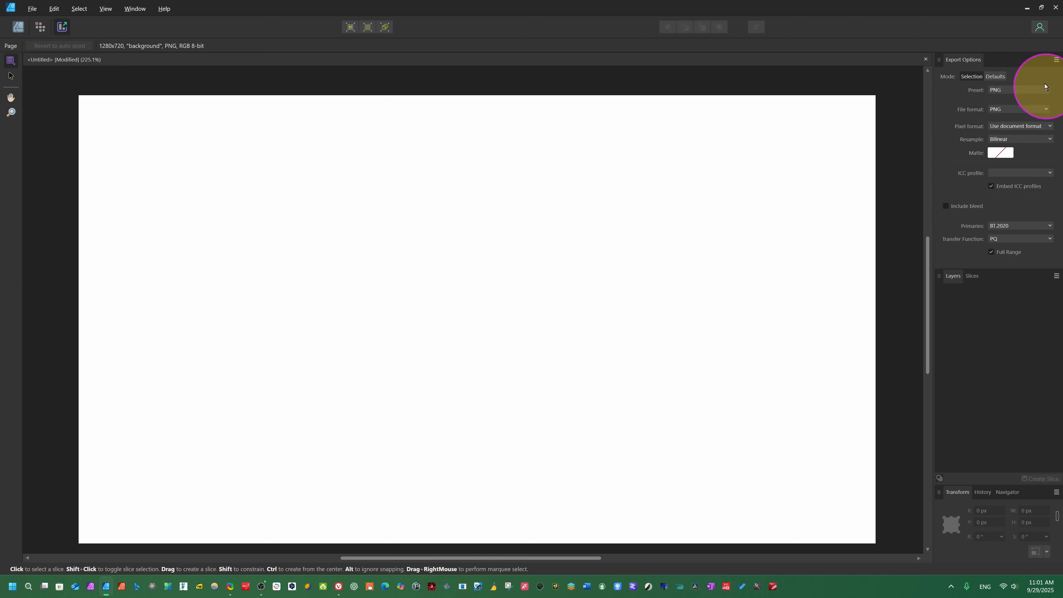
click(1032, 89)
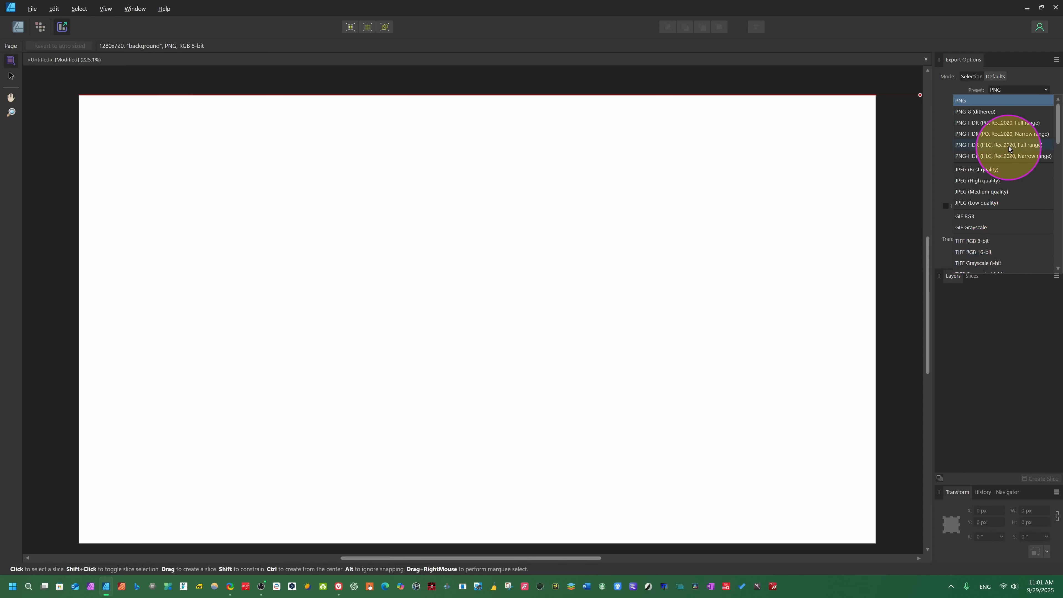
scroll(1010, 222, down, 5)
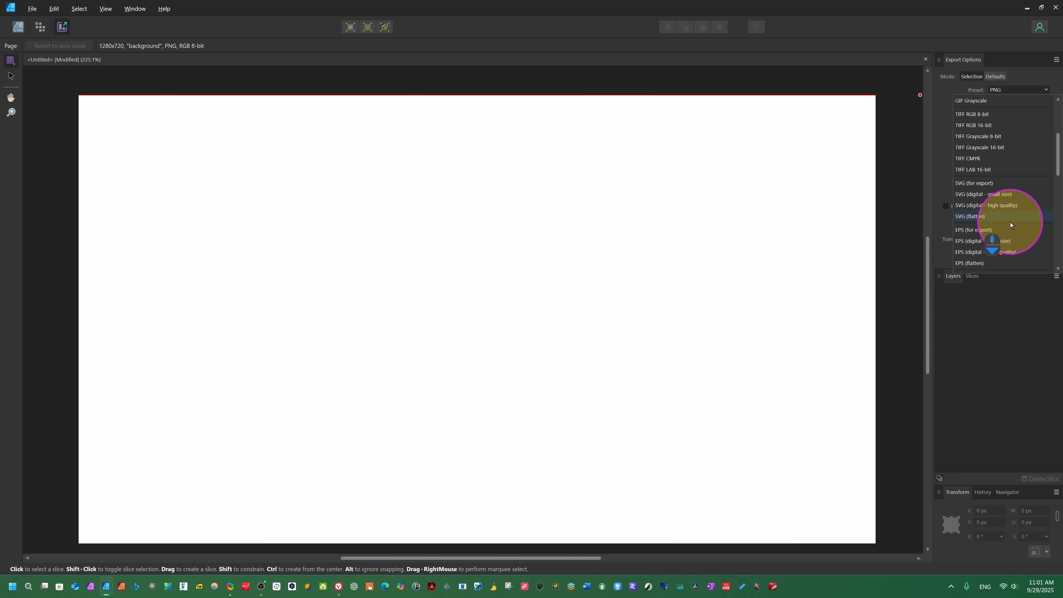
scroll(1002, 235, up, 6)
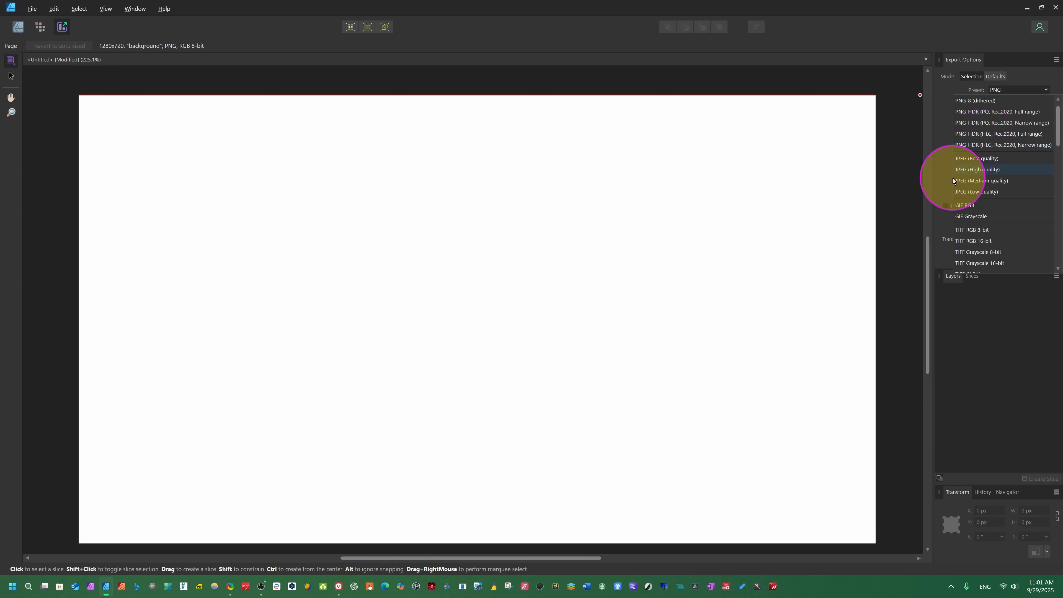
scroll(999, 197, down, 4)
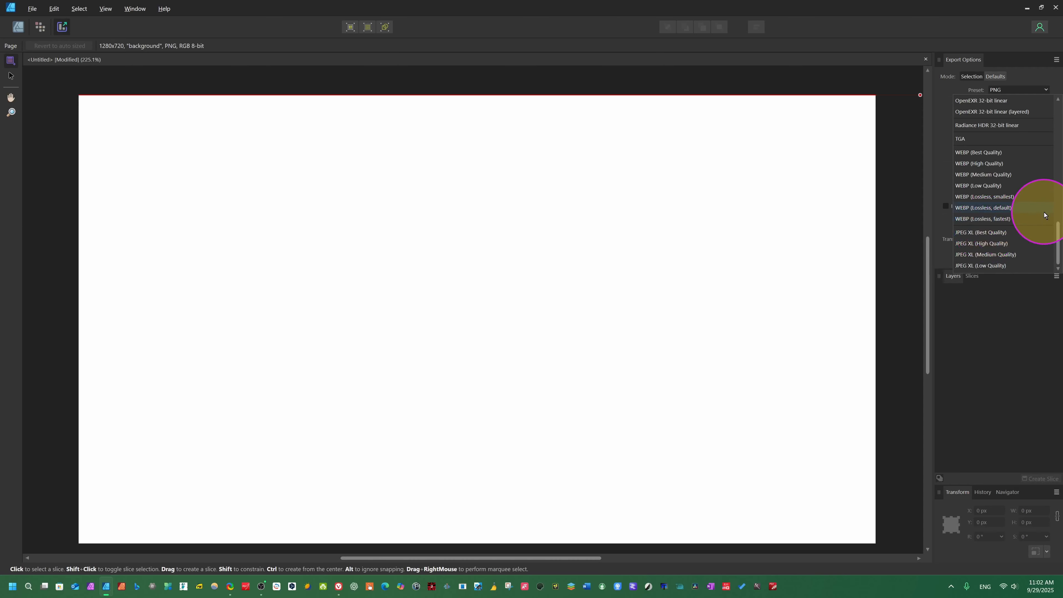
click(648, 251)
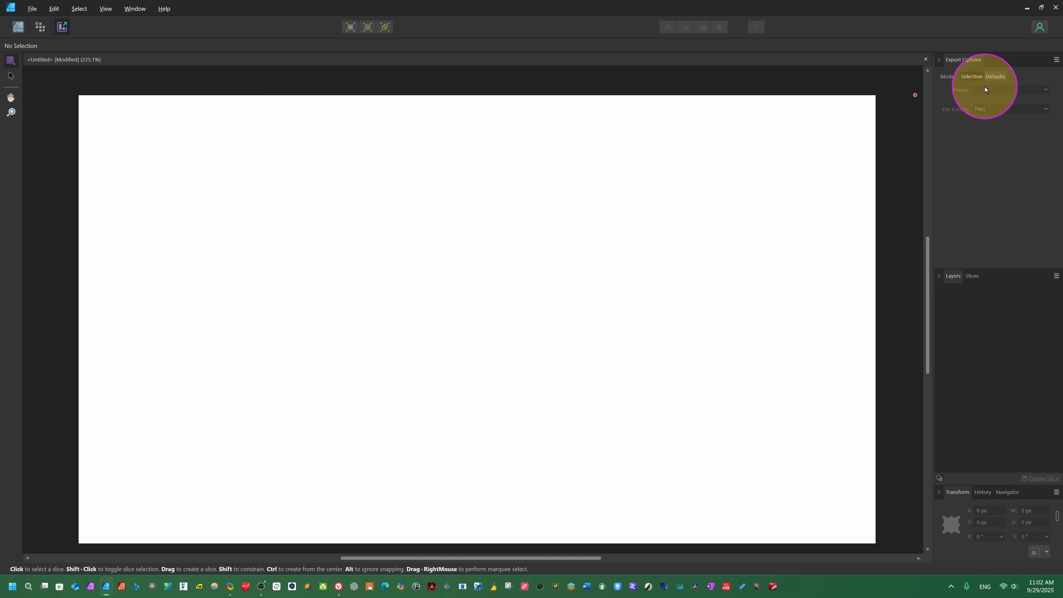
- Look at the Defaults export mode, return to Selection mode, and go back to the Designer persona
click(995, 81)
click(970, 77)
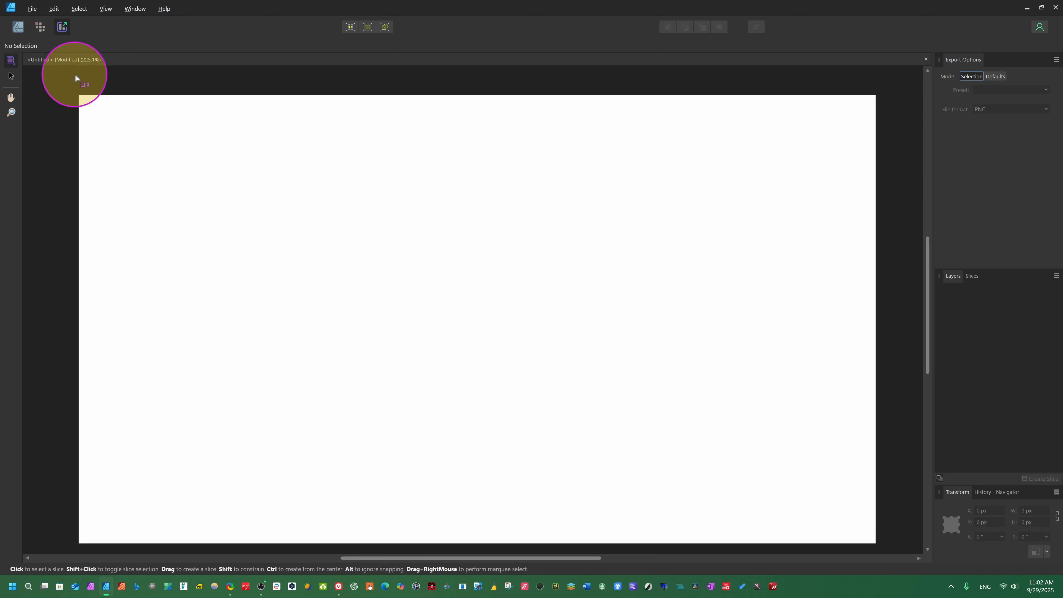
click(18, 27)
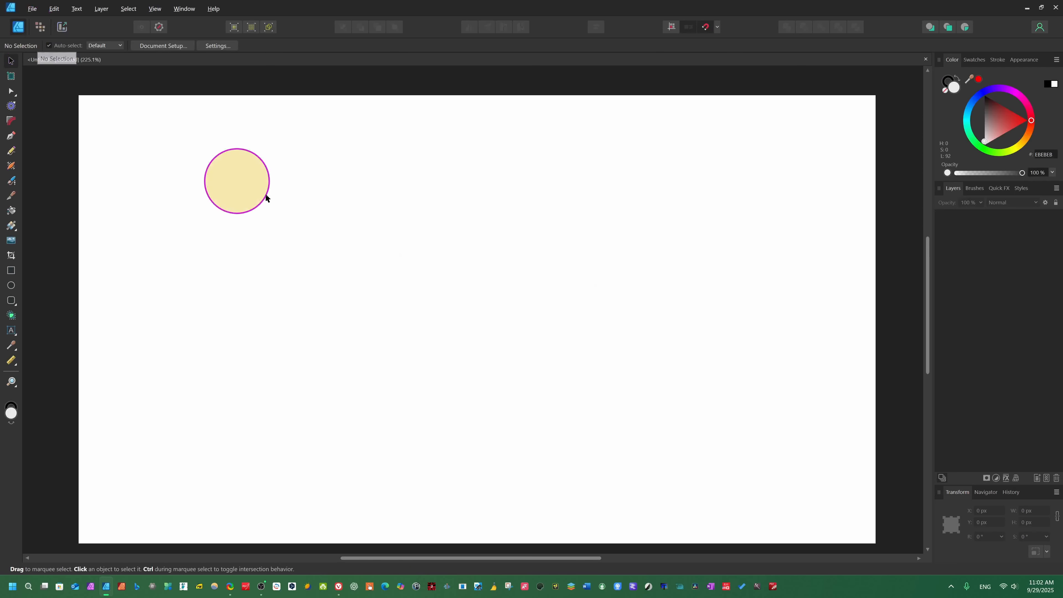
scroll(238, 269, down, 1)
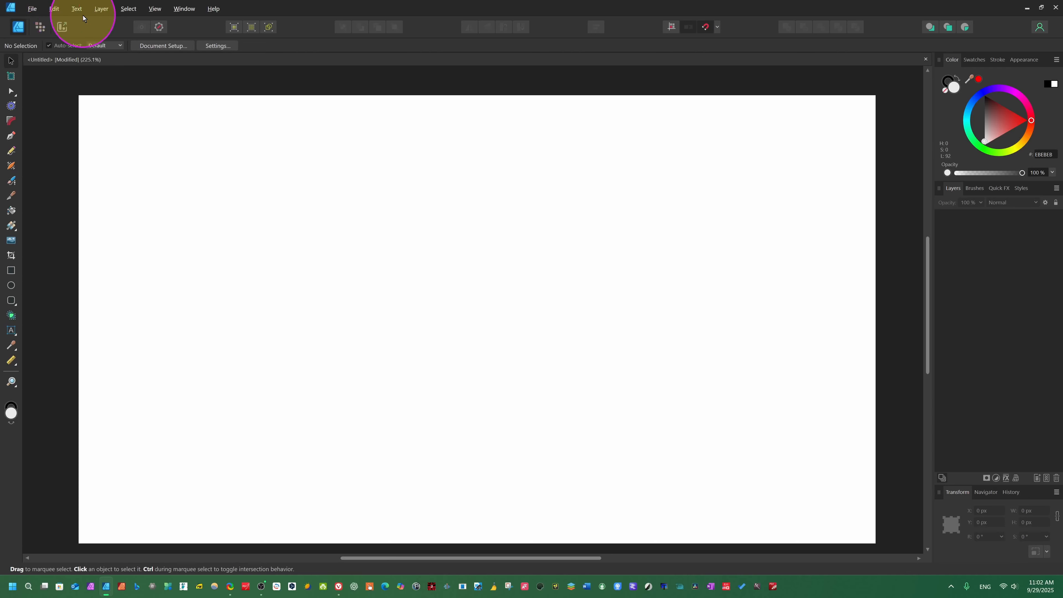
click(32, 8)
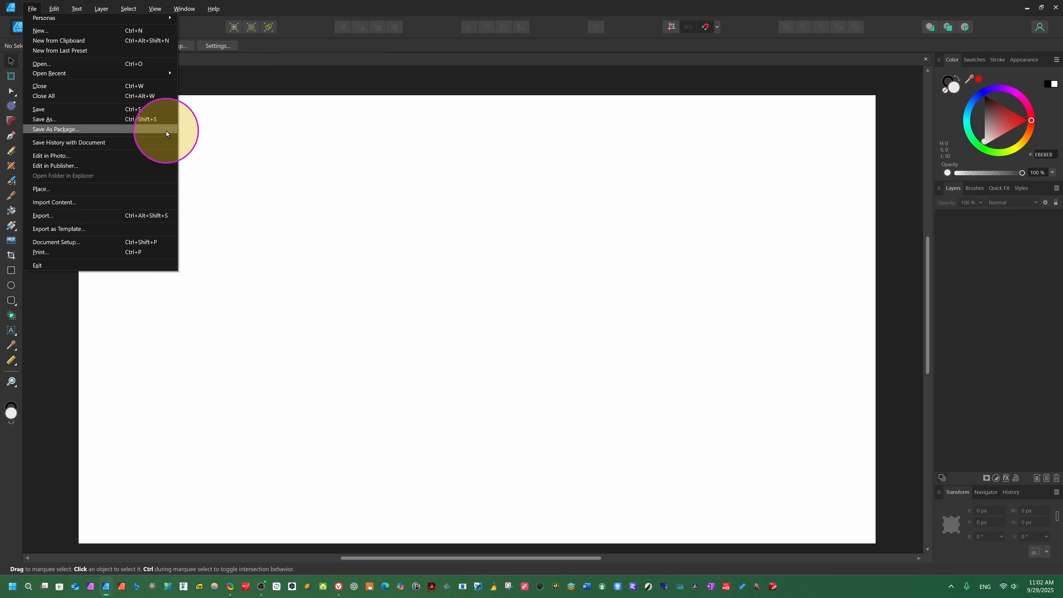
click(52, 8)
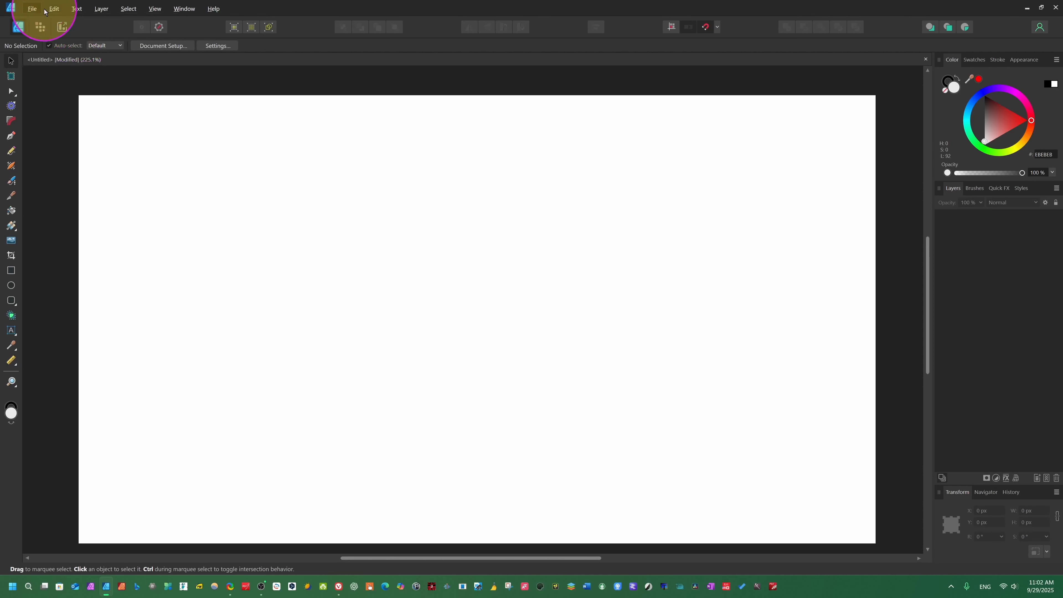
click(50, 9)
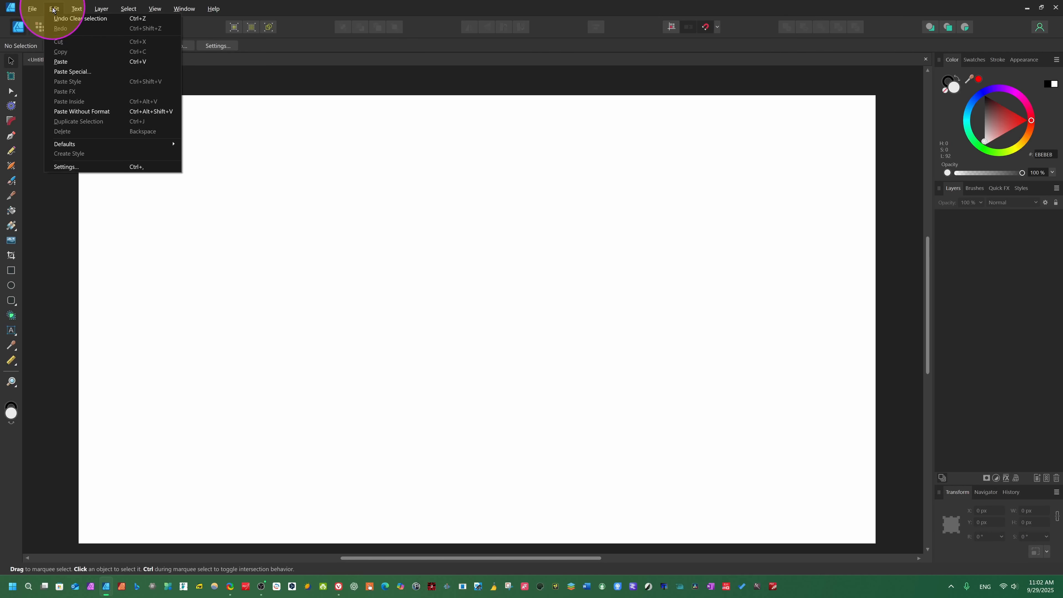
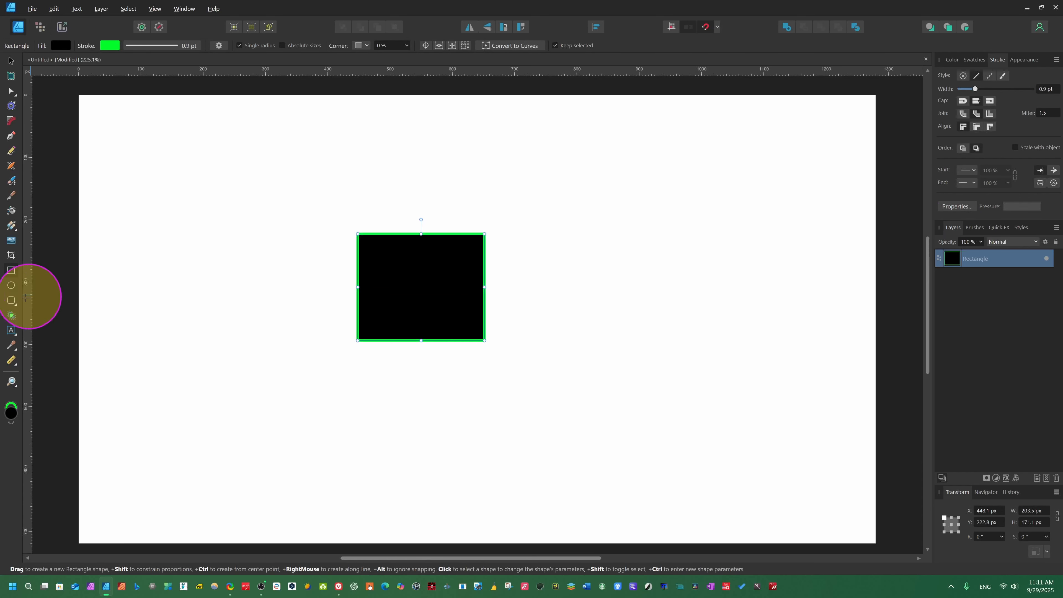
- Draw a circle about 160 px in diameter to the right of the rectangle and select both shapes
click(12, 286)
drag(579, 246, 668, 347)
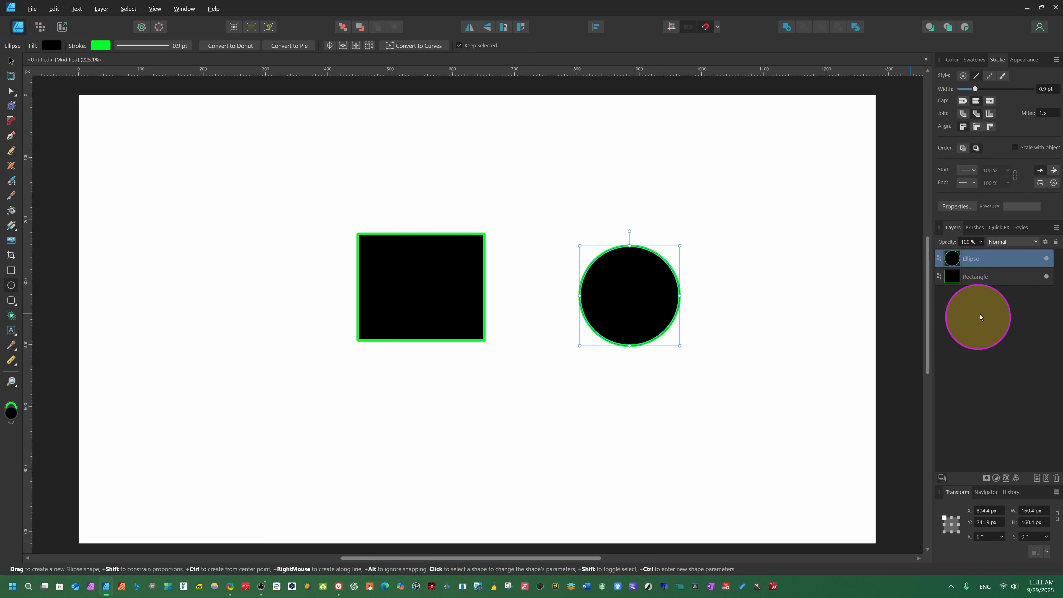
click(985, 326)
key(ctrl+a)
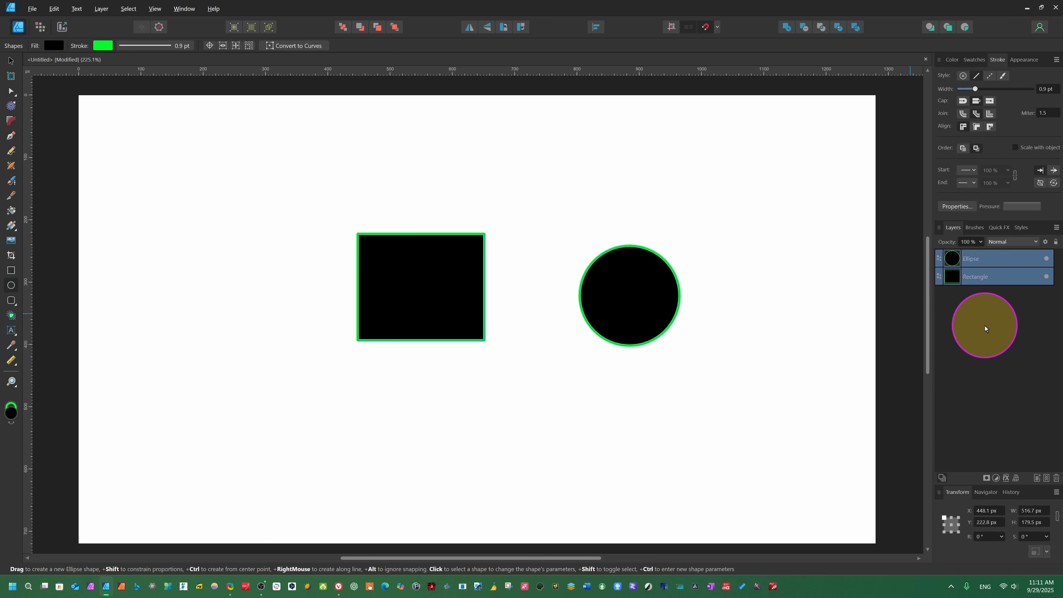
- Delete both selected shapes and undo the deletion
key(Delete)
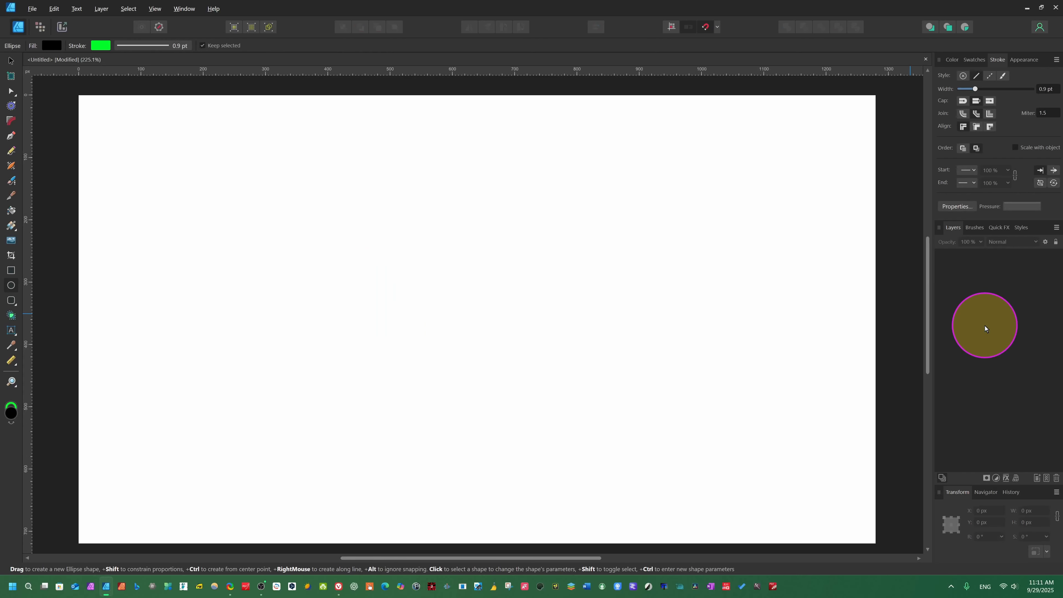
key(ctrl+z)
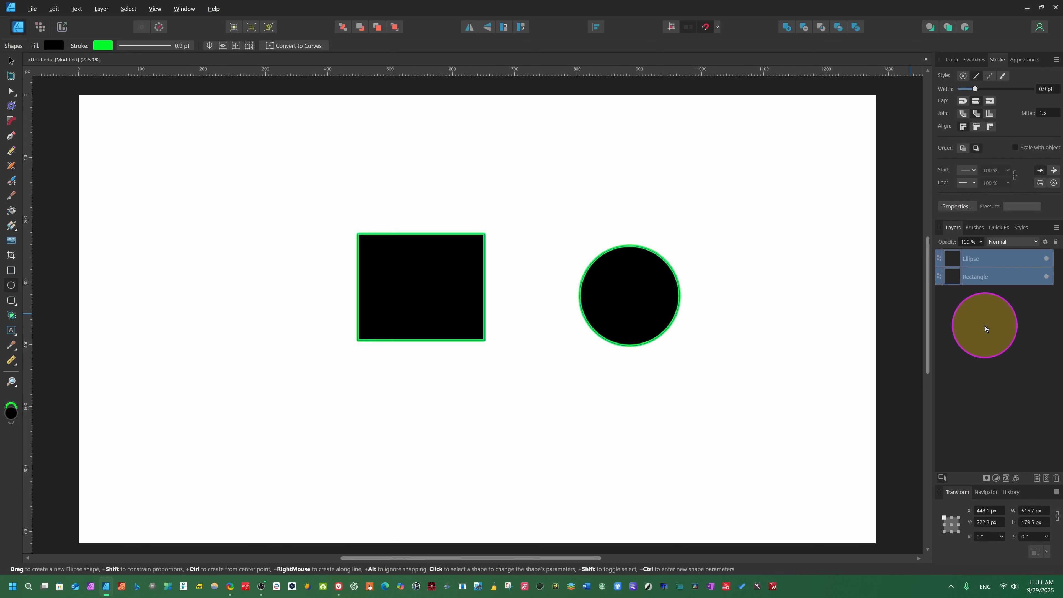
- Try several Acrylics brushes on the outlines of both selected shapes, finishing with Acrylic Stroke 02
click(1000, 227)
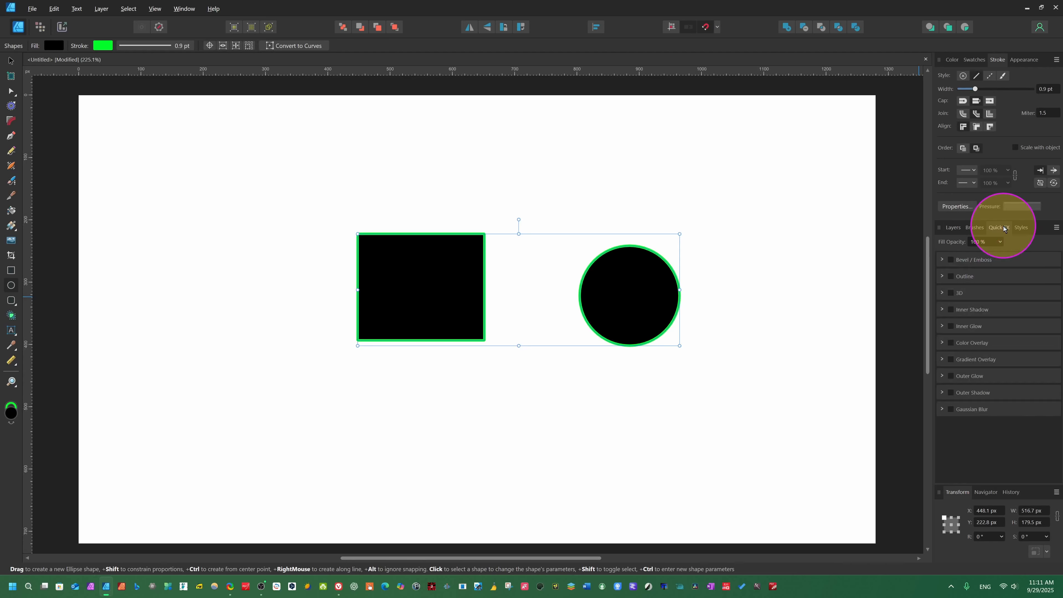
click(975, 227)
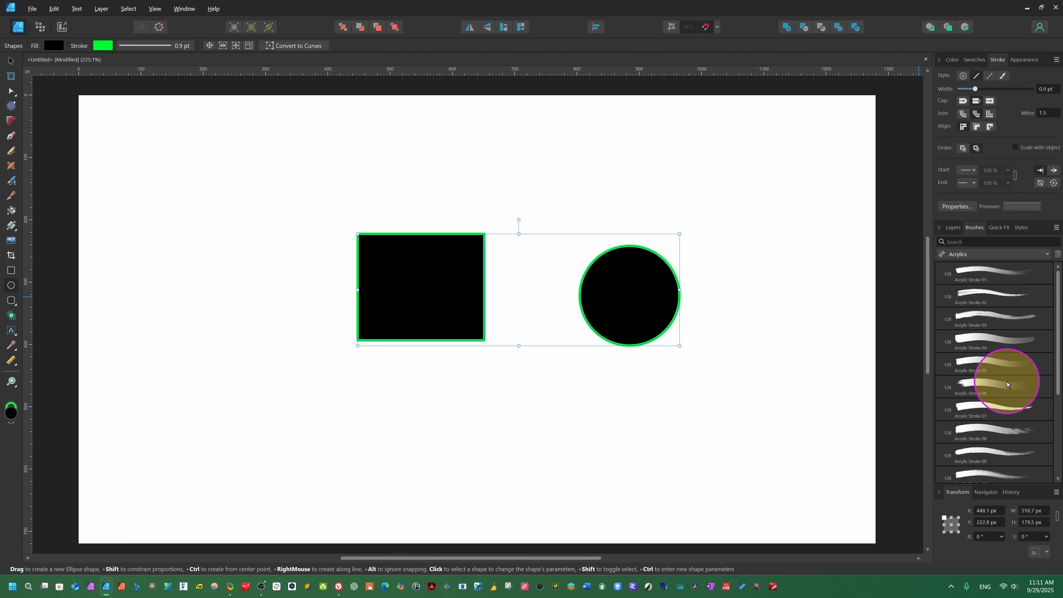
scroll(1005, 401, down, 3)
click(984, 330)
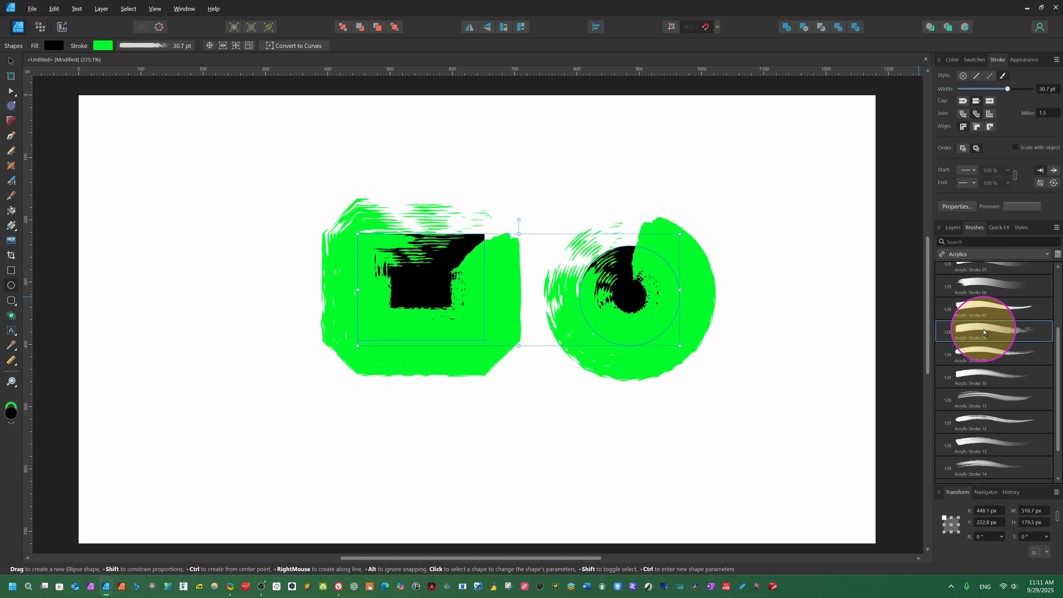
click(987, 359)
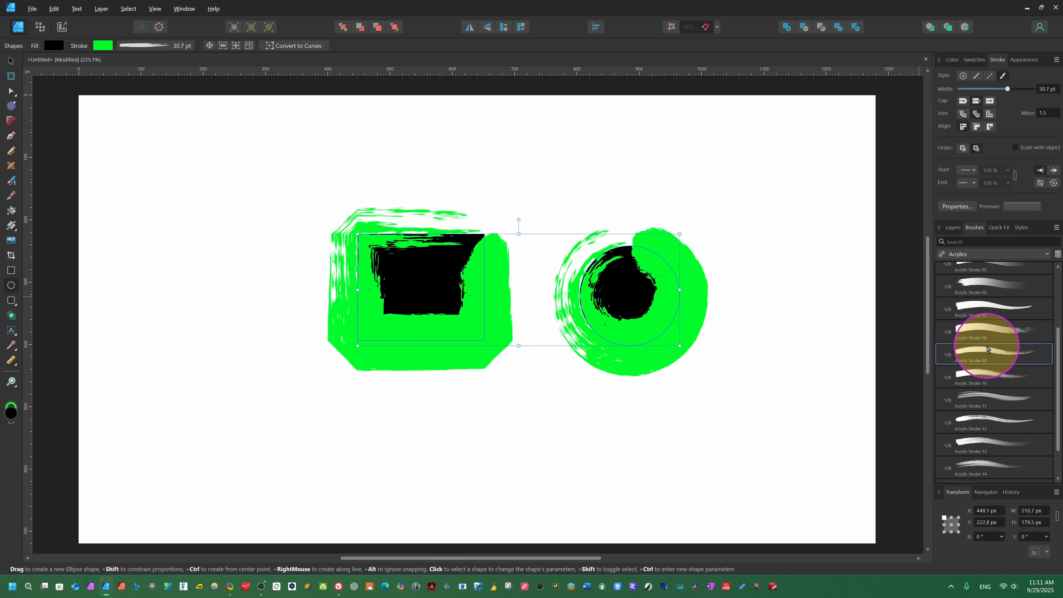
click(985, 292)
scroll(987, 291, up, 3)
click(993, 272)
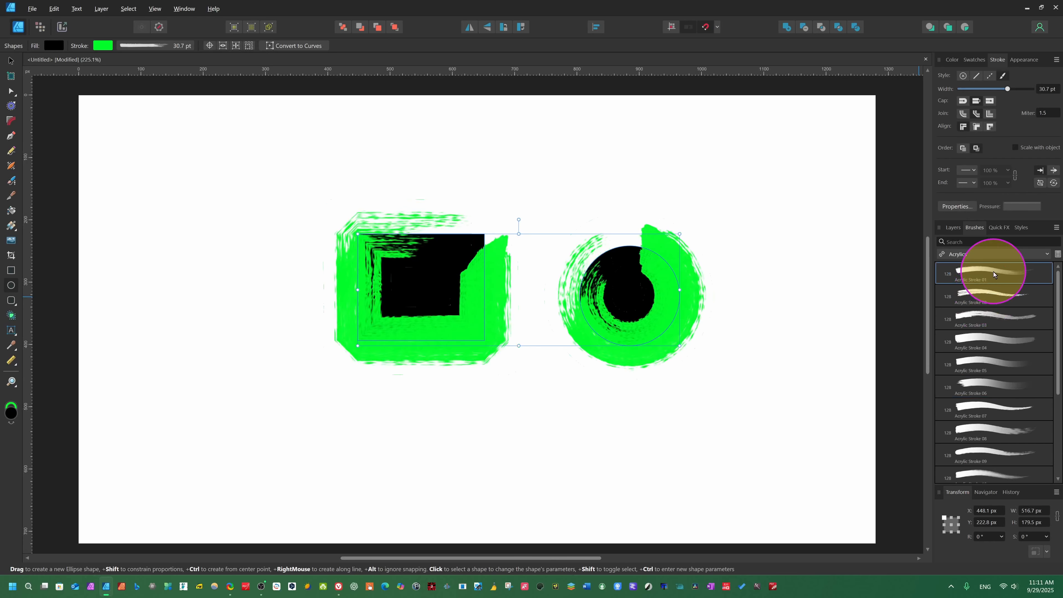
click(997, 348)
click(989, 297)
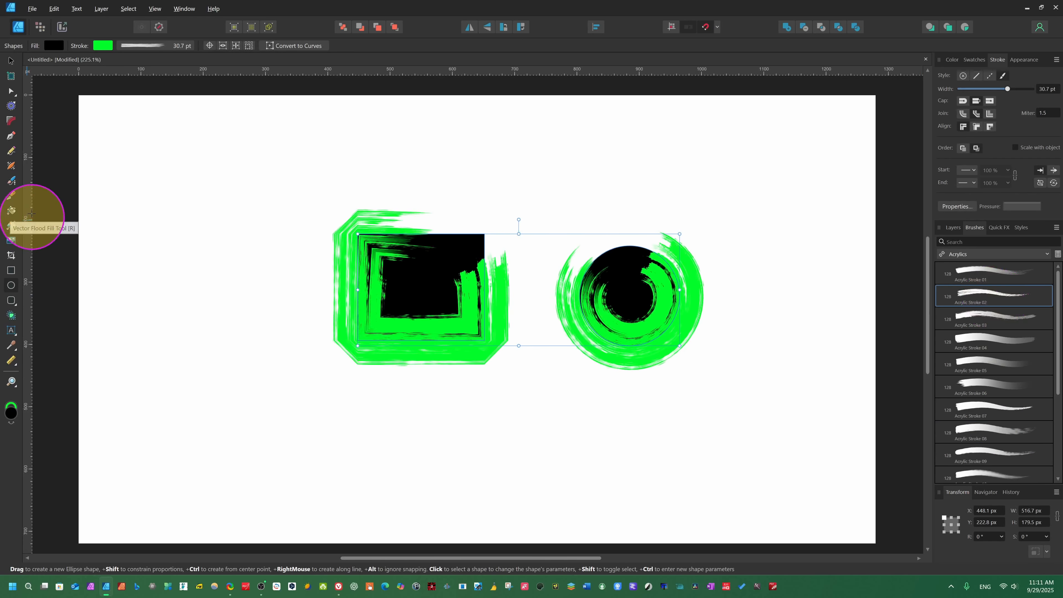
- Draw two rising freehand curves with the Pencil tool left of the rectangle, picking the Acrylic Stroke 08 brush before the second
click(11, 150)
mouse_move(153, 229)
mouse_down()
mouse_move(229, 221)
mouse_move(298, 197)
mouse_up()
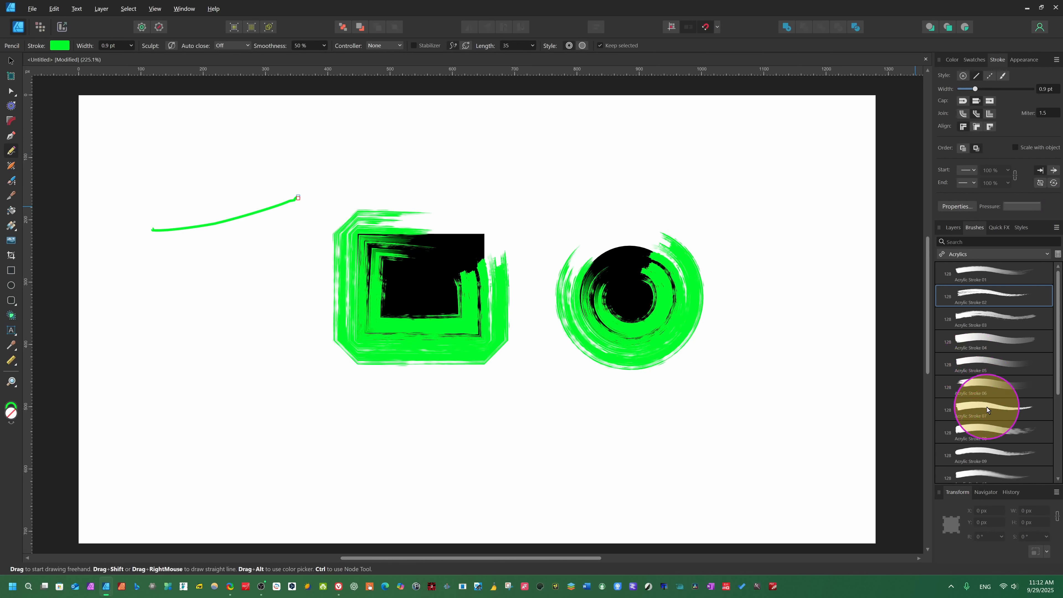
click(975, 430)
drag(150, 337, 293, 300)
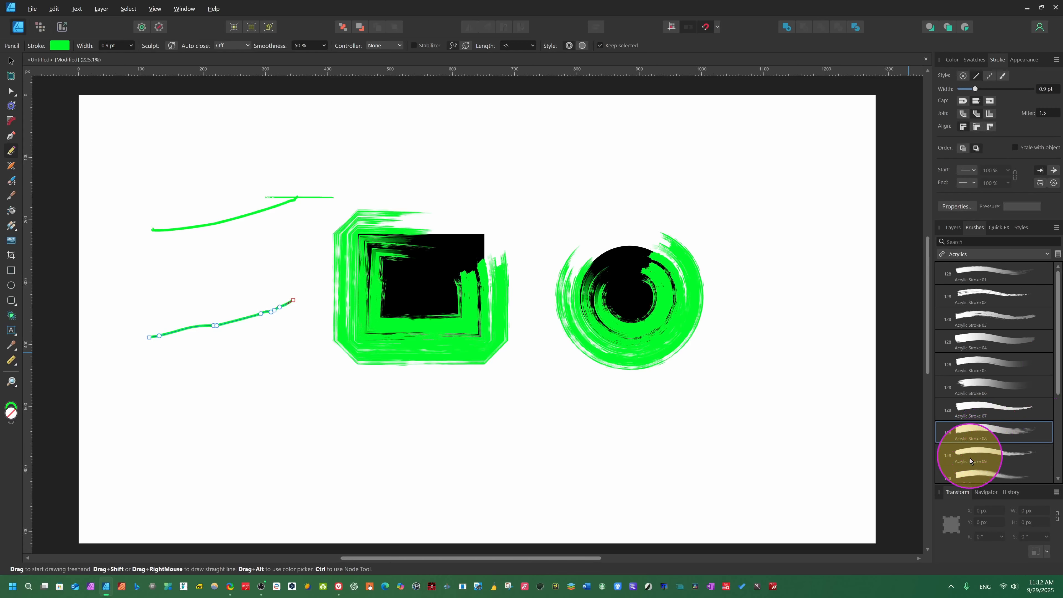
- Draw a nearly level Pencil curve below the rectangle with the Acrylic Stroke 10 brush
click(970, 475)
drag(214, 468, 413, 451)
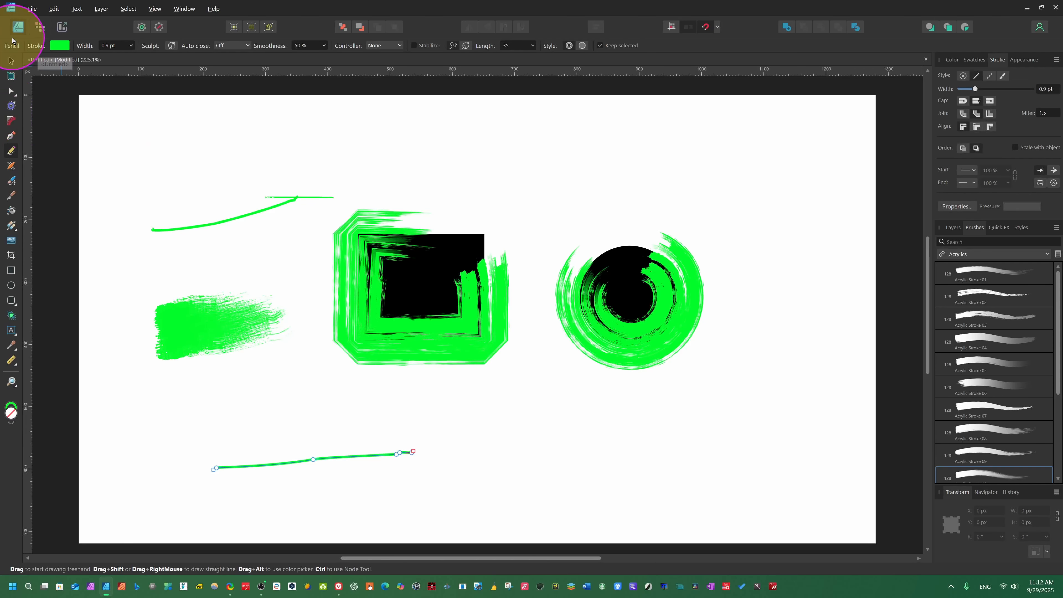
- Undo the pencil curves and the acrylic brush strokes on the outlines of the rectangle and circle
key(ctrl)
key(ctrl+z)
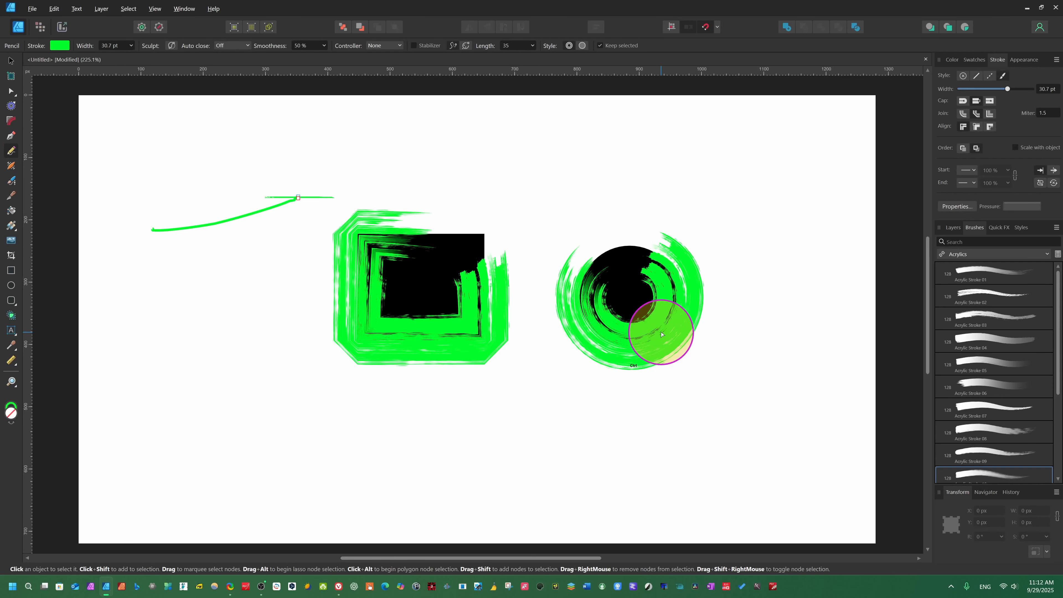
key(ctrl+z)
key(ctrl+z)
key(ctrl+z)
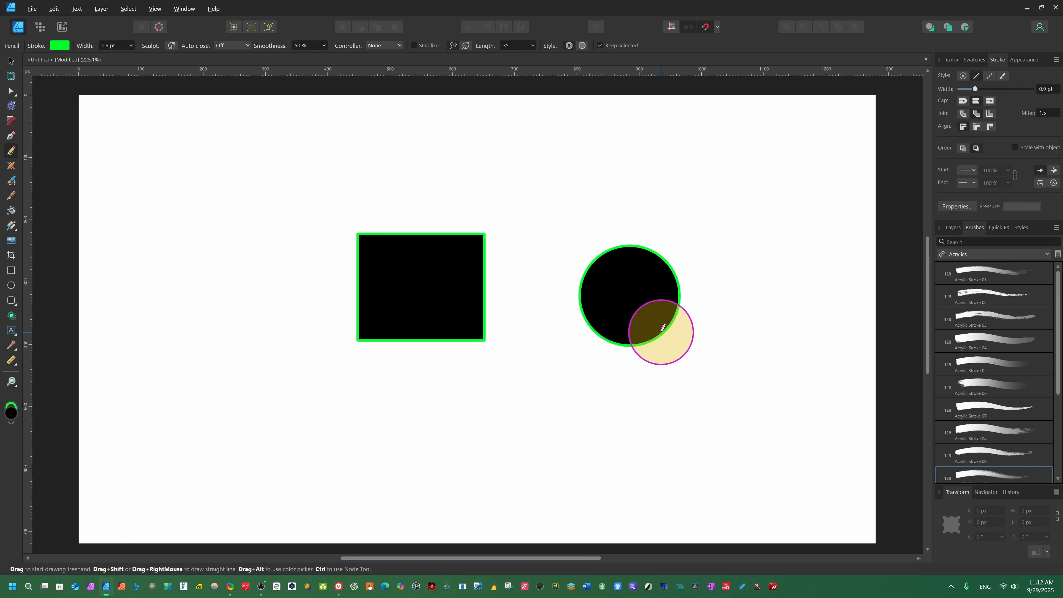
- Look through the Acrylics brushes, the Quick FX effects and the Default styles
scroll(1038, 339, down, 3)
scroll(1038, 338, up, 3)
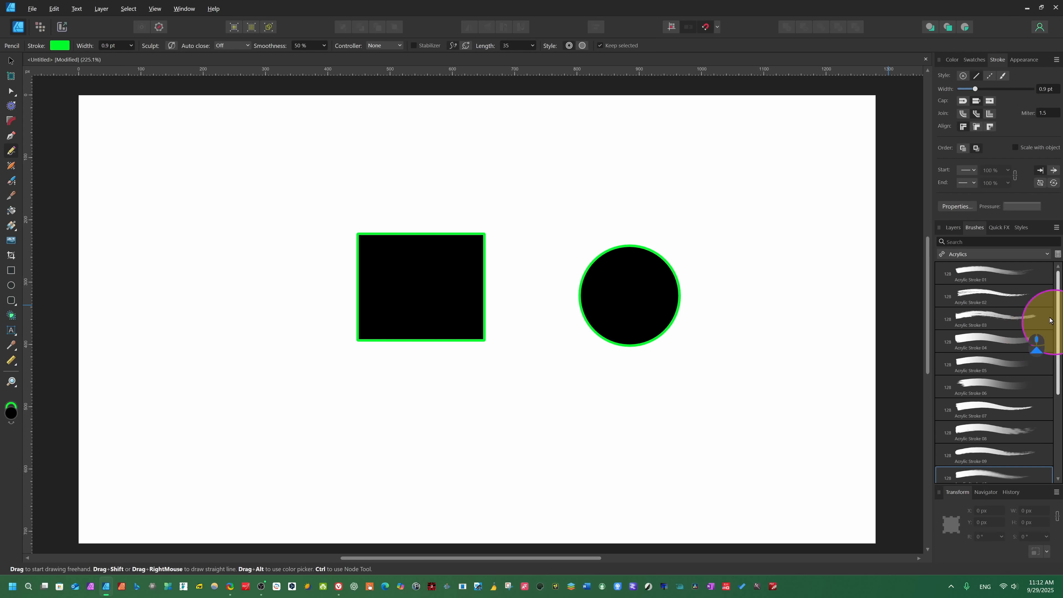
click(999, 227)
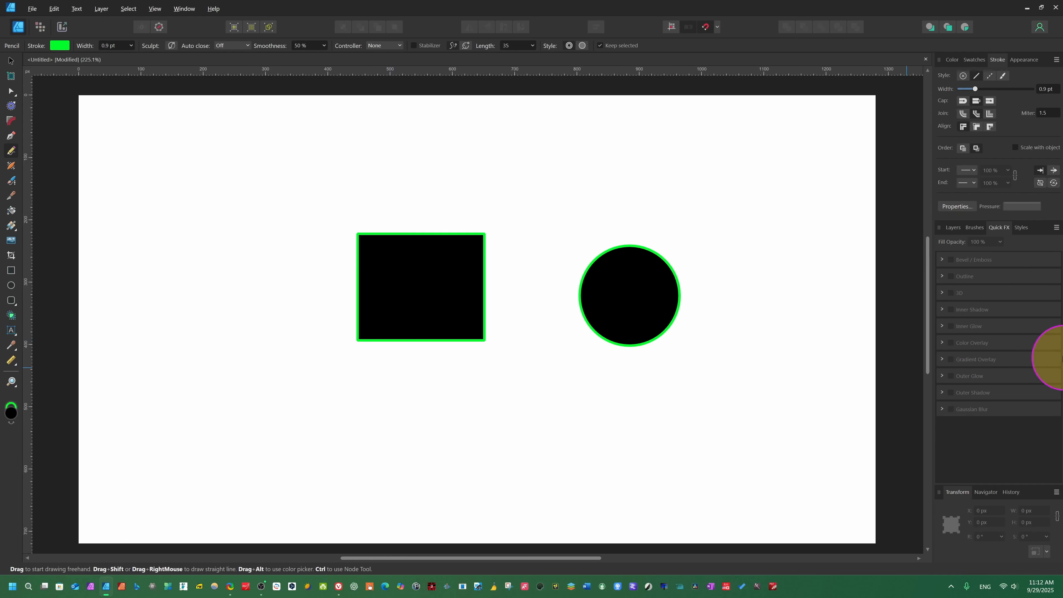
click(1021, 228)
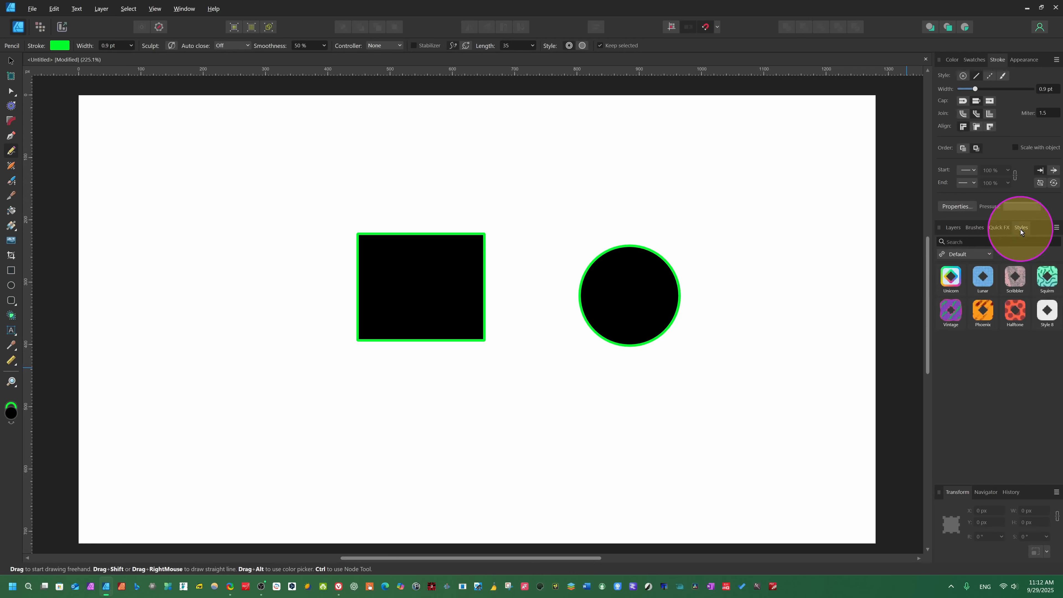
click(959, 280)
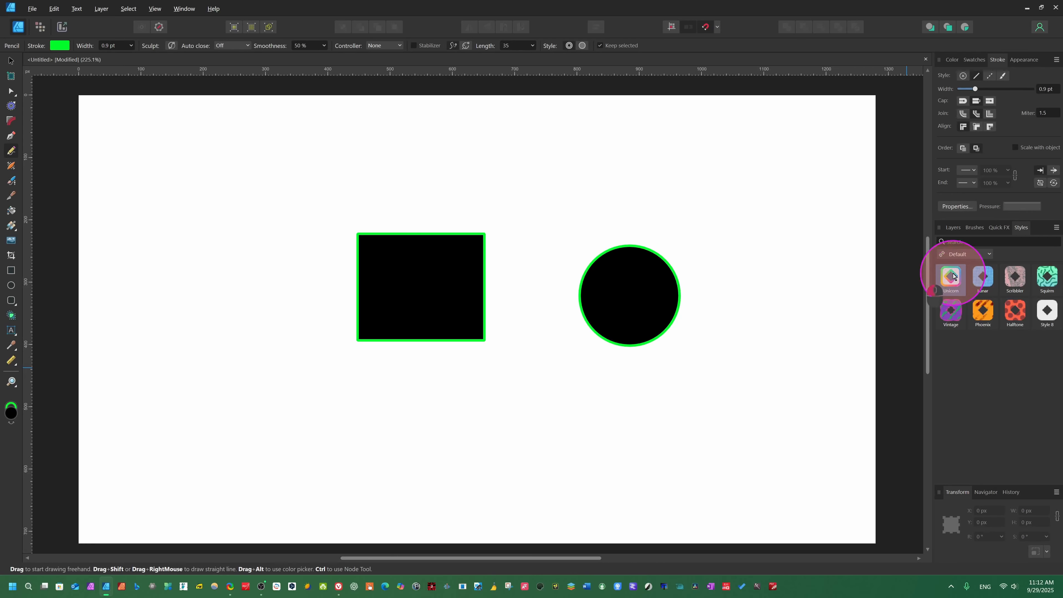
click(979, 287)
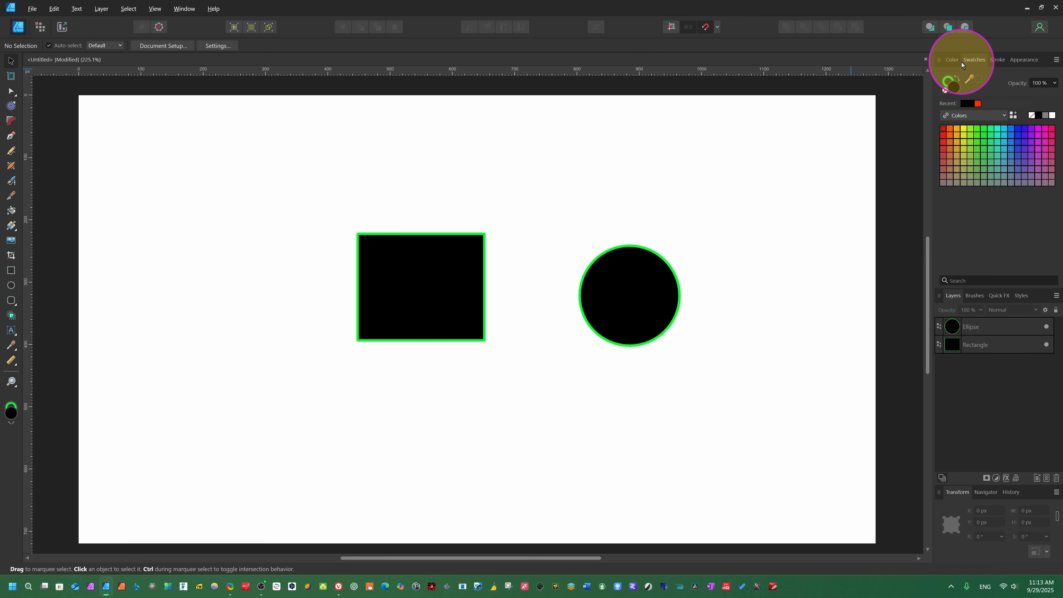
- Reorder the docked panels by moving Color behind Stroke and back to first place
click(953, 60)
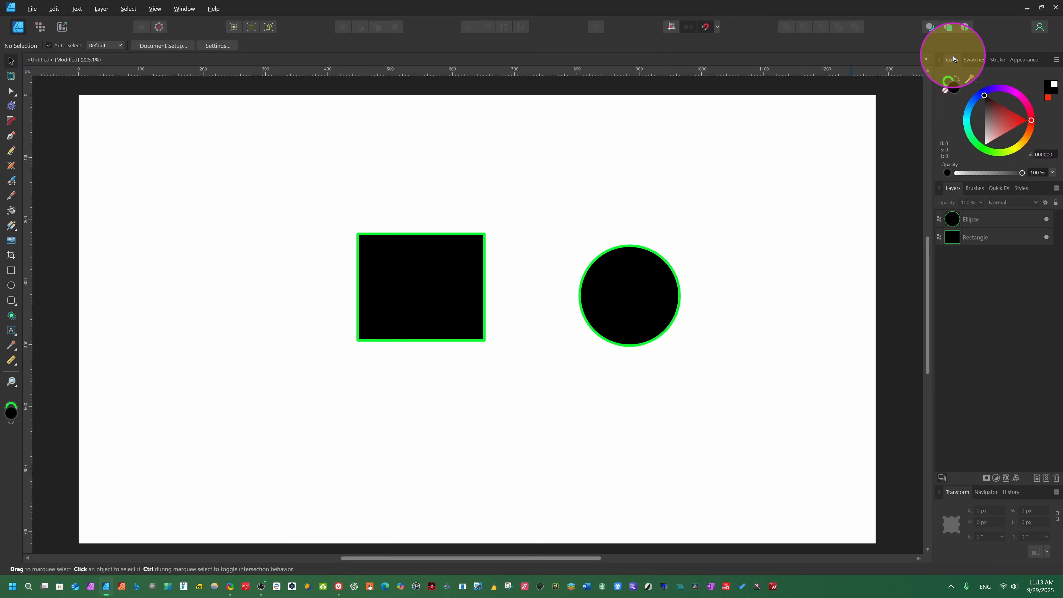
drag(953, 60, 991, 62)
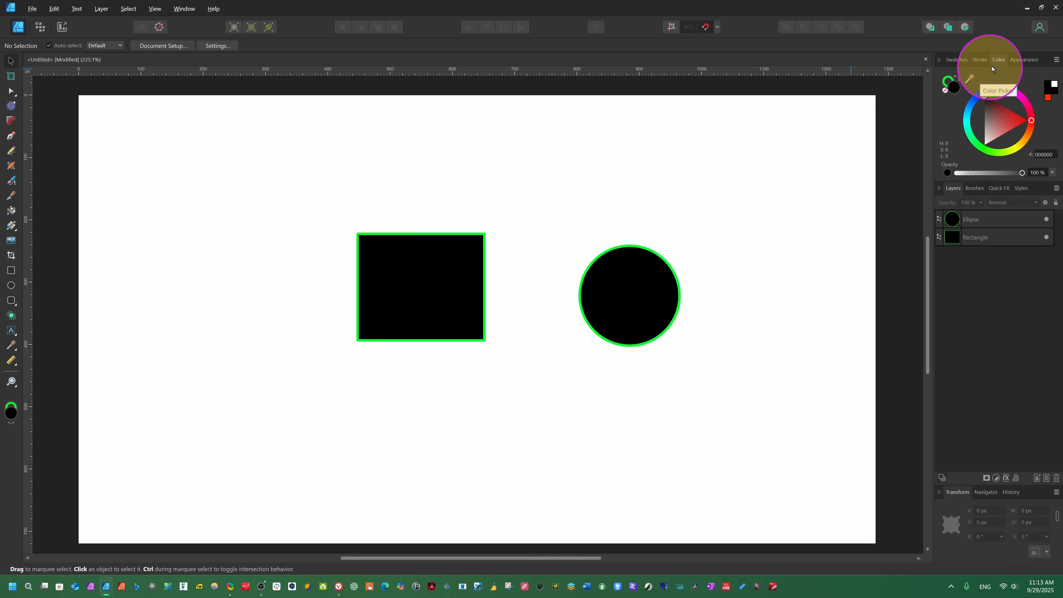
drag(1000, 61, 952, 60)
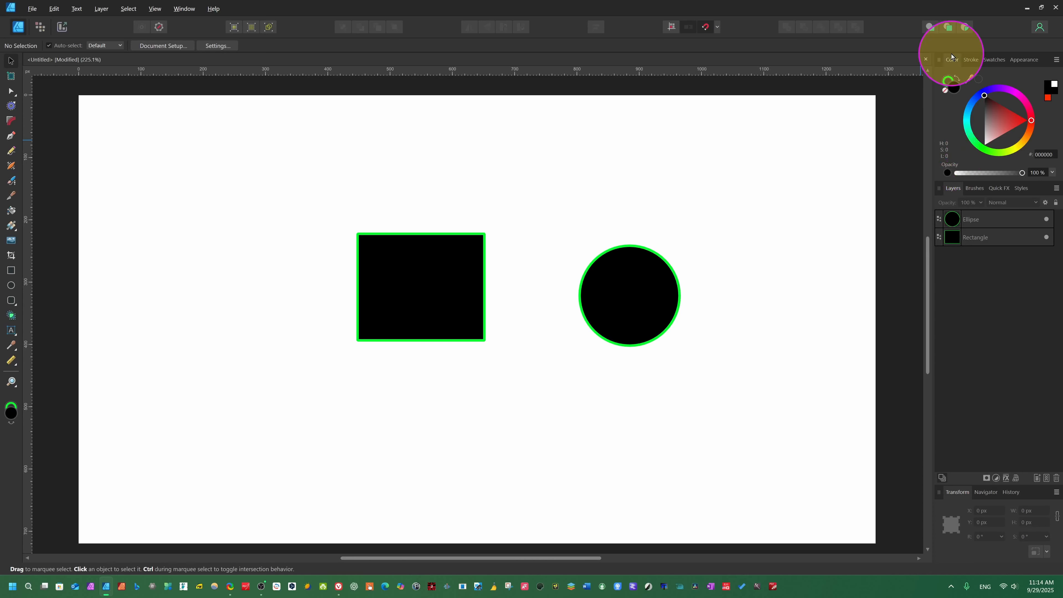
- Undock the Color, Appearance, Stroke, Swatches and Layers panels so they float freely over the workspace
mouse_move(952, 59)
mouse_down()
mouse_move(956, 90)
mouse_move(905, 118)
mouse_move(712, 107)
mouse_move(776, 164)
mouse_move(765, 112)
mouse_move(833, 103)
mouse_up()
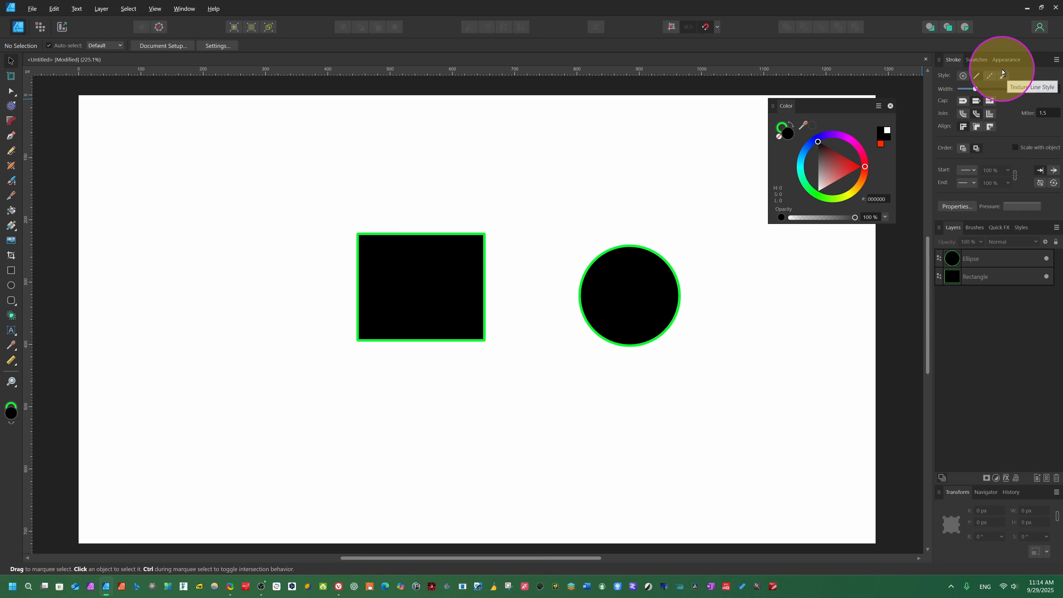
mouse_move(1018, 60)
mouse_down()
mouse_move(882, 362)
mouse_move(756, 288)
mouse_up()
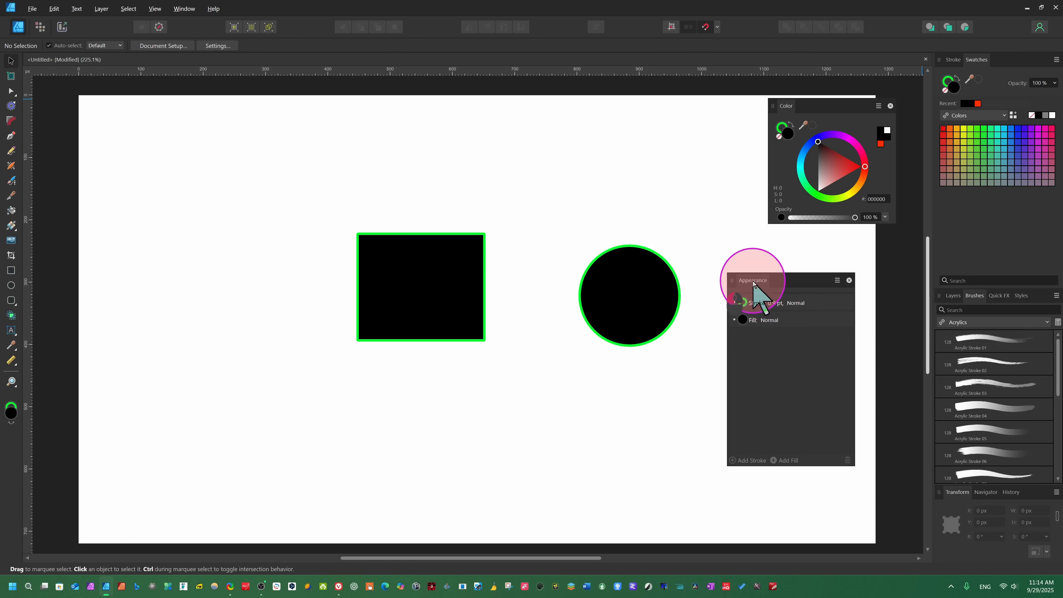
mouse_move(953, 59)
mouse_down()
mouse_move(938, 155)
mouse_move(299, 142)
mouse_move(137, 123)
mouse_move(948, 57)
mouse_up()
mouse_move(948, 58)
mouse_down()
mouse_move(963, 131)
mouse_move(282, 367)
mouse_move(139, 381)
mouse_move(139, 392)
mouse_up()
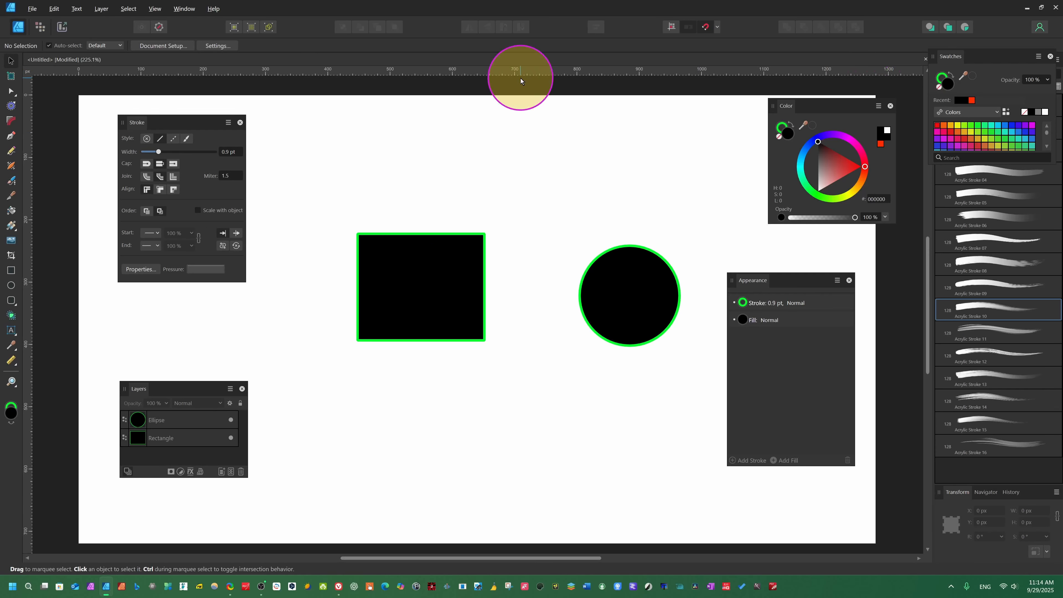
- Reset the studio to its default panel layout
click(188, 11)
mouse_move(207, 44)
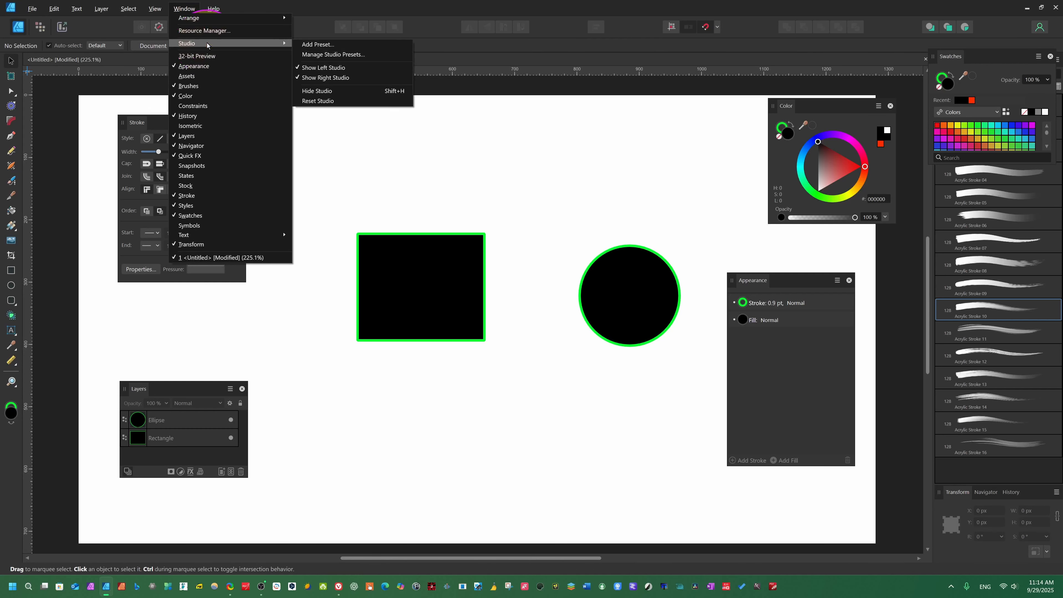
click(318, 100)
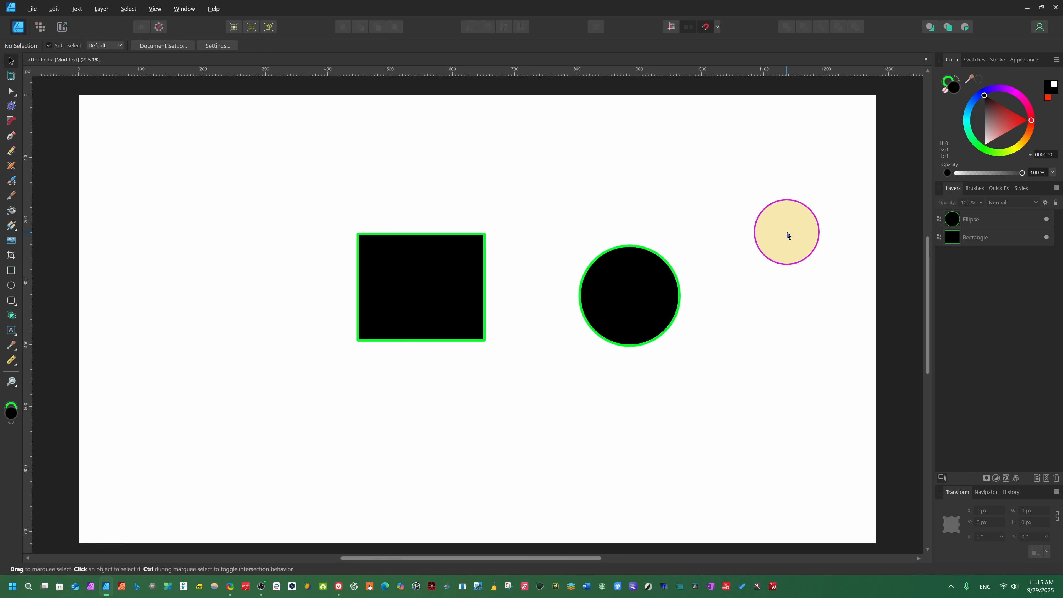
- Move the rectangle to about X 344.5 px and the circle to about X 640 px, both at Y 258.4 px
drag(427, 288, 364, 312)
drag(596, 295, 513, 293)
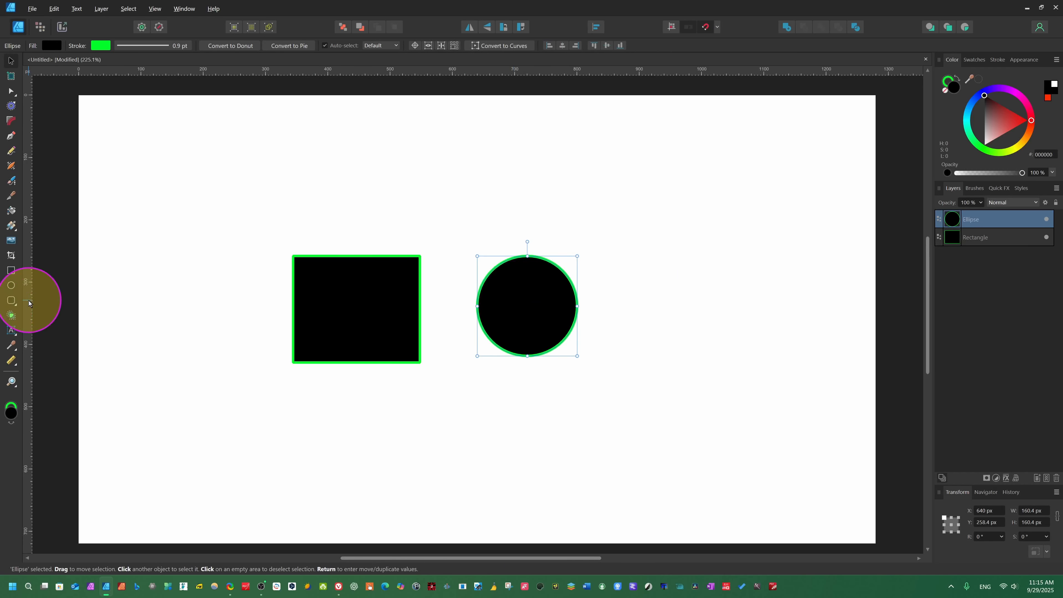
- Draw a five-pointed star about 240 × 255 px to the right of the circle and fill it with pink FF007F
click(12, 308)
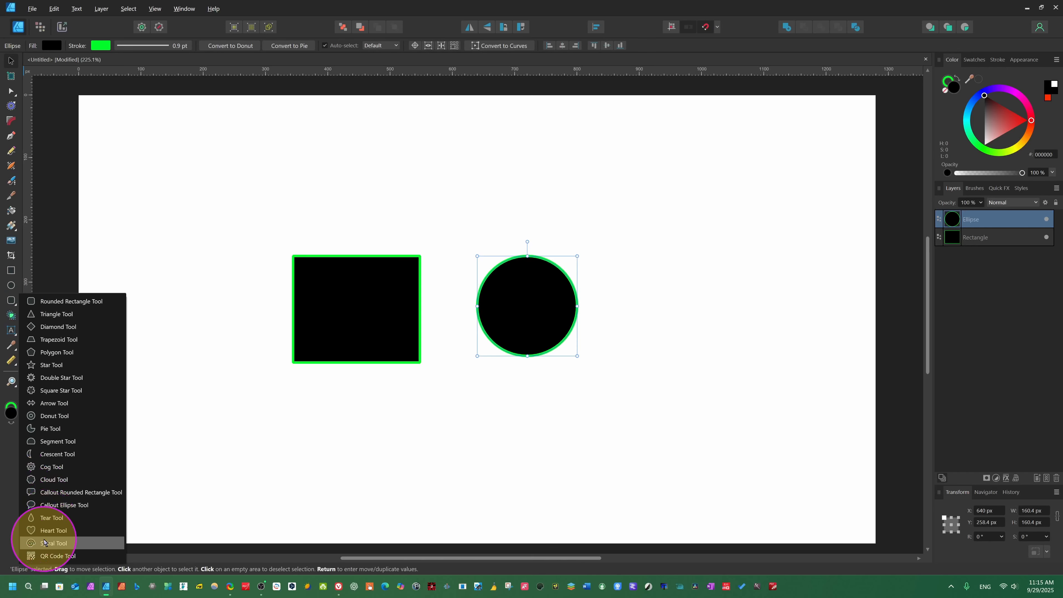
click(42, 368)
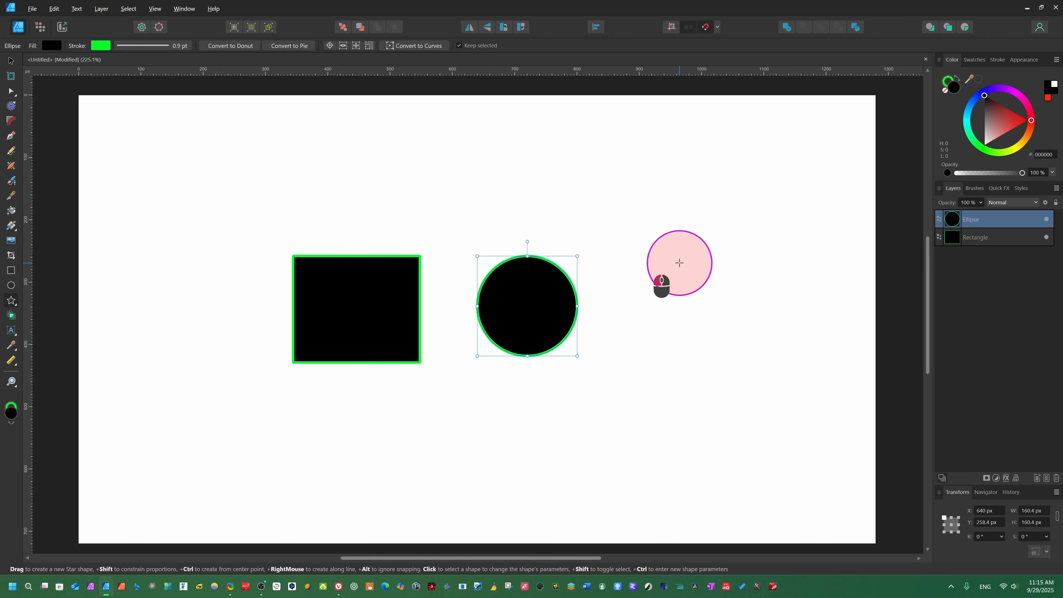
drag(679, 263, 829, 422)
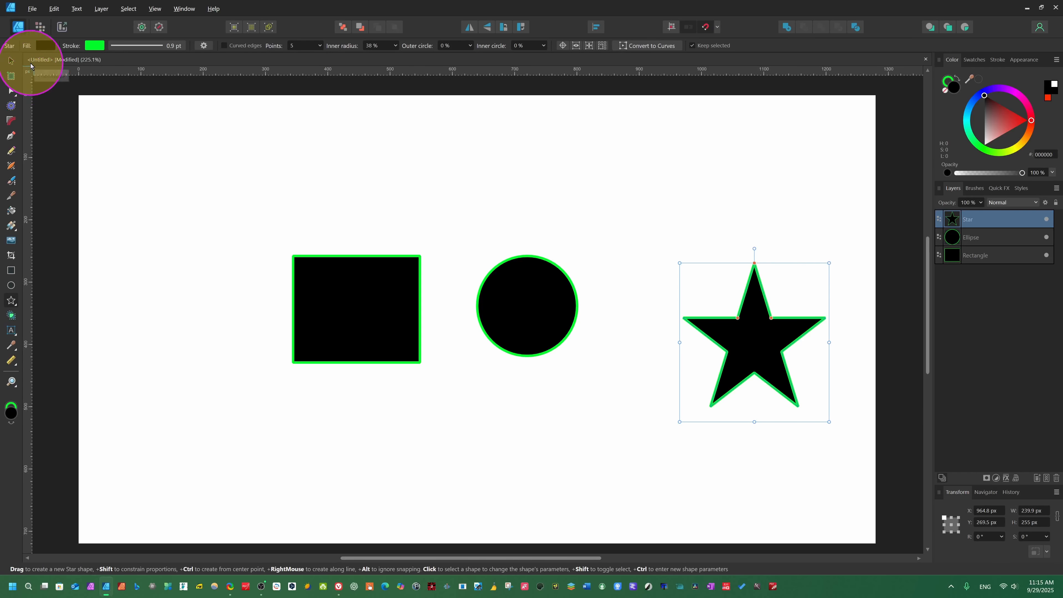
click(11, 61)
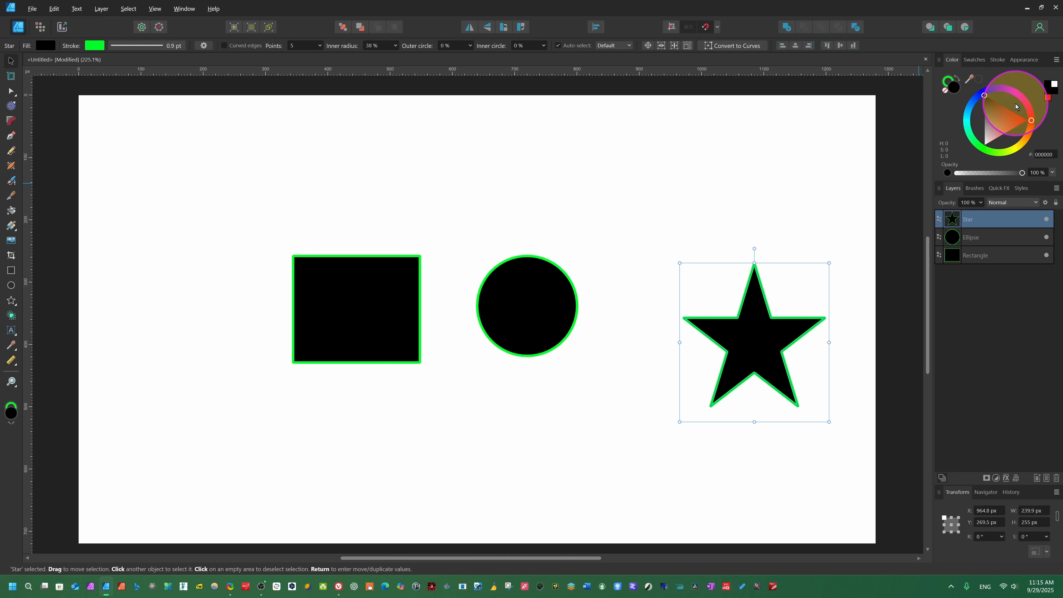
click(1026, 109)
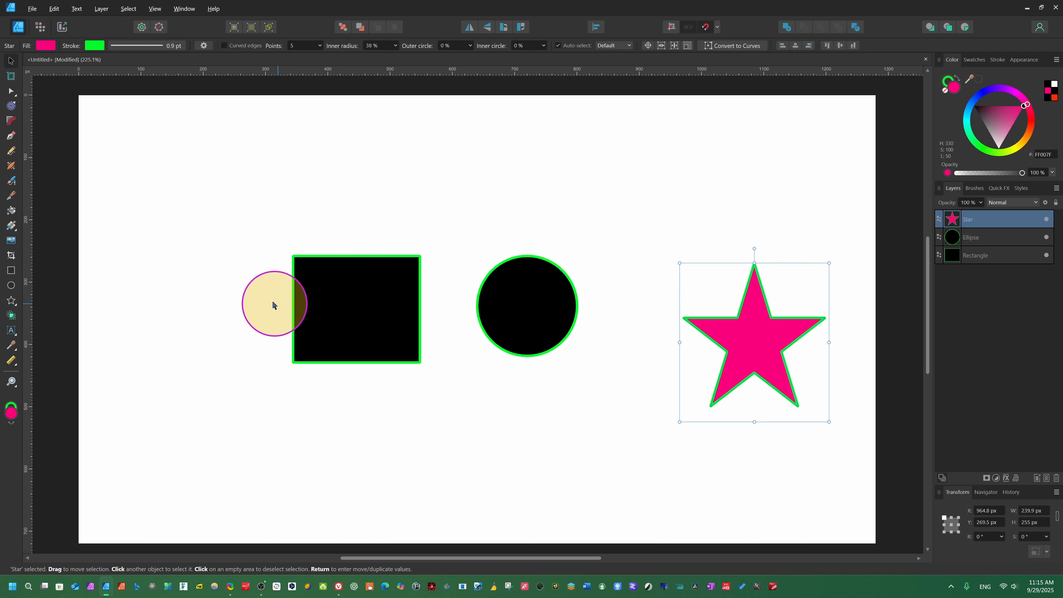
- Select the rectangle and try the Objects auto-select mode before restoring it to Default
click(356, 298)
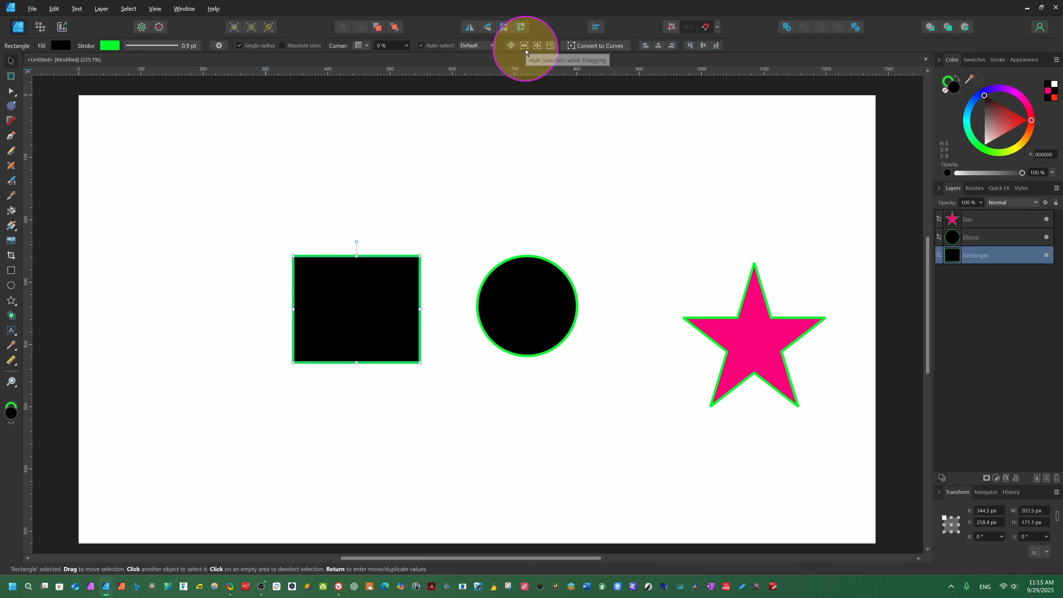
click(494, 46)
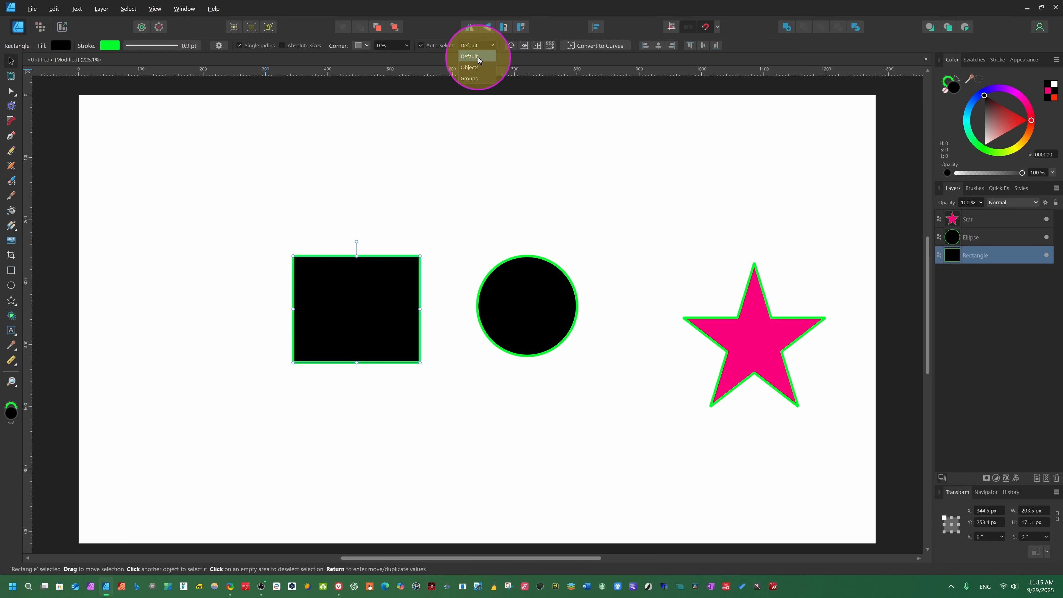
click(473, 67)
click(491, 51)
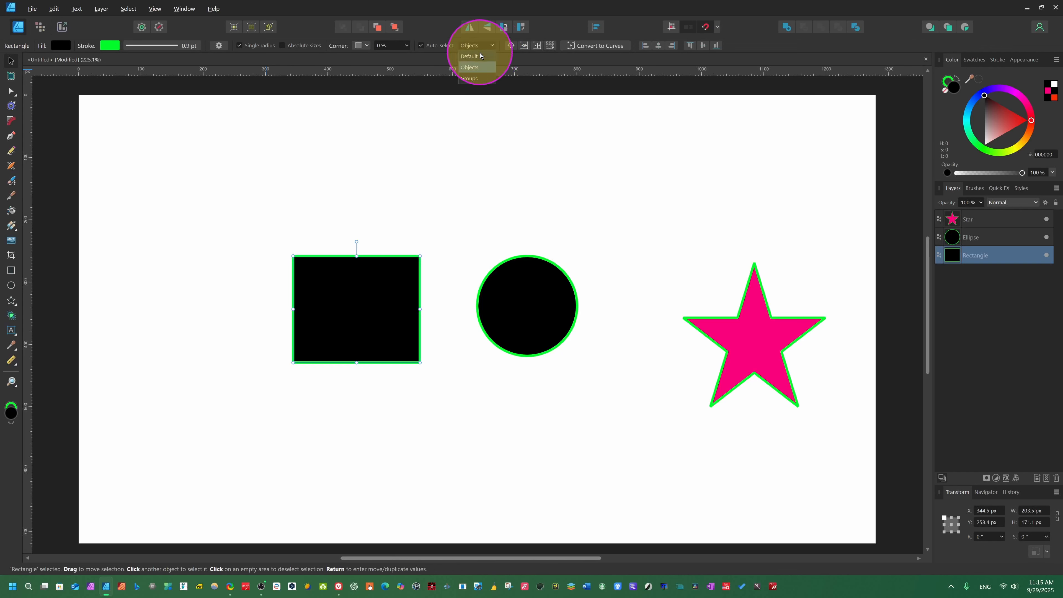
click(475, 55)
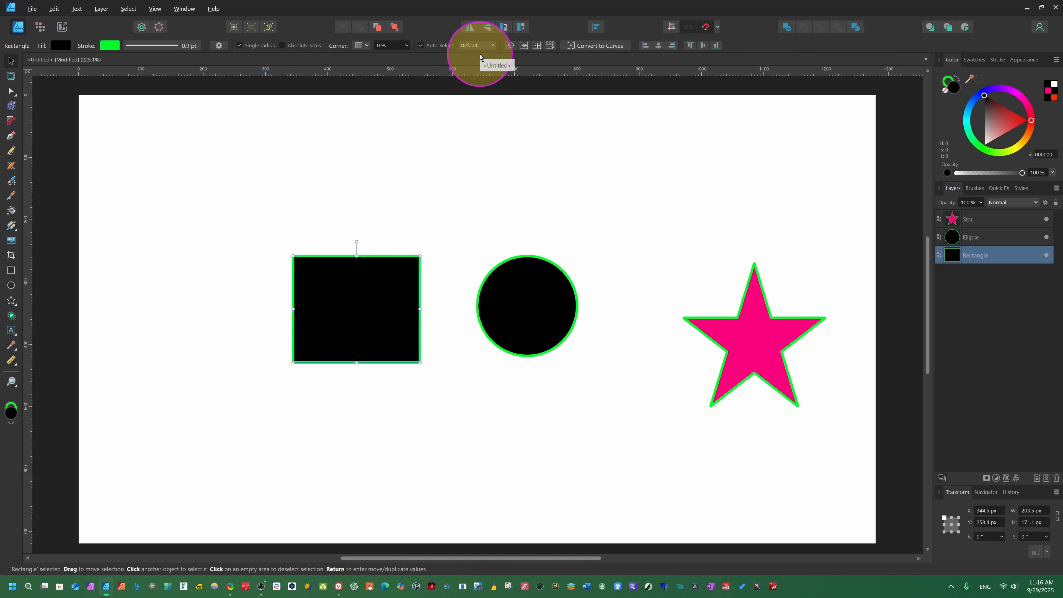
- Try the horizontal and vertical alignments on the rectangle and place it left of the circle at about X 254.5 px, Y 269.5 px
click(646, 47)
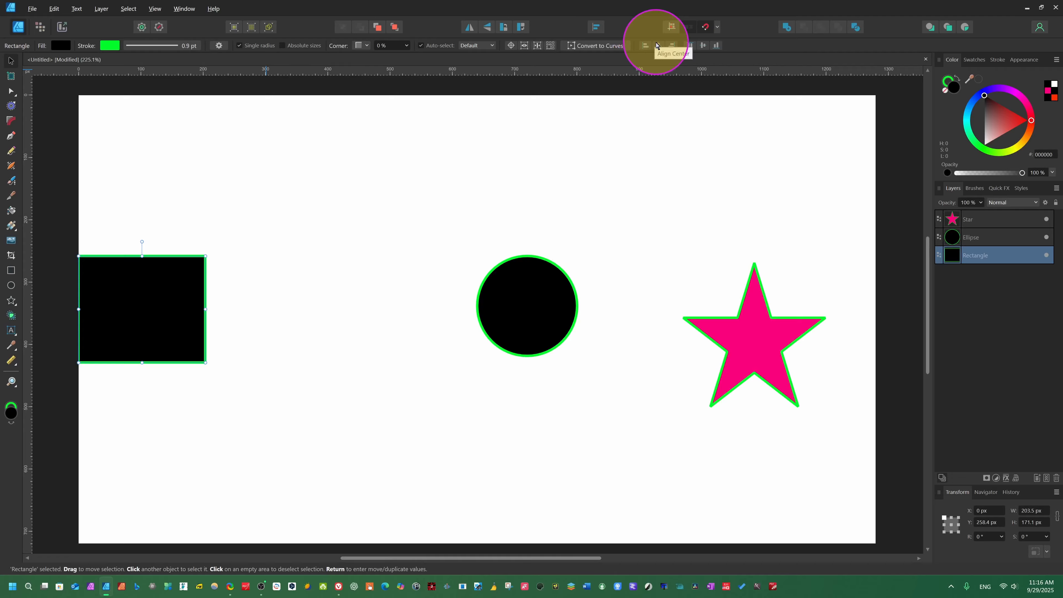
click(660, 47)
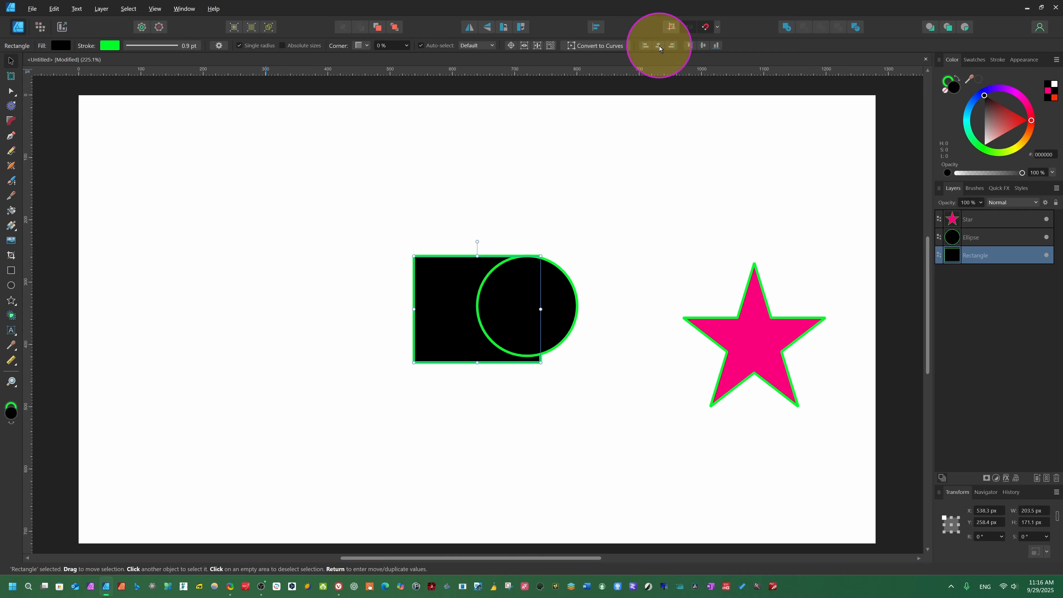
click(644, 46)
click(678, 51)
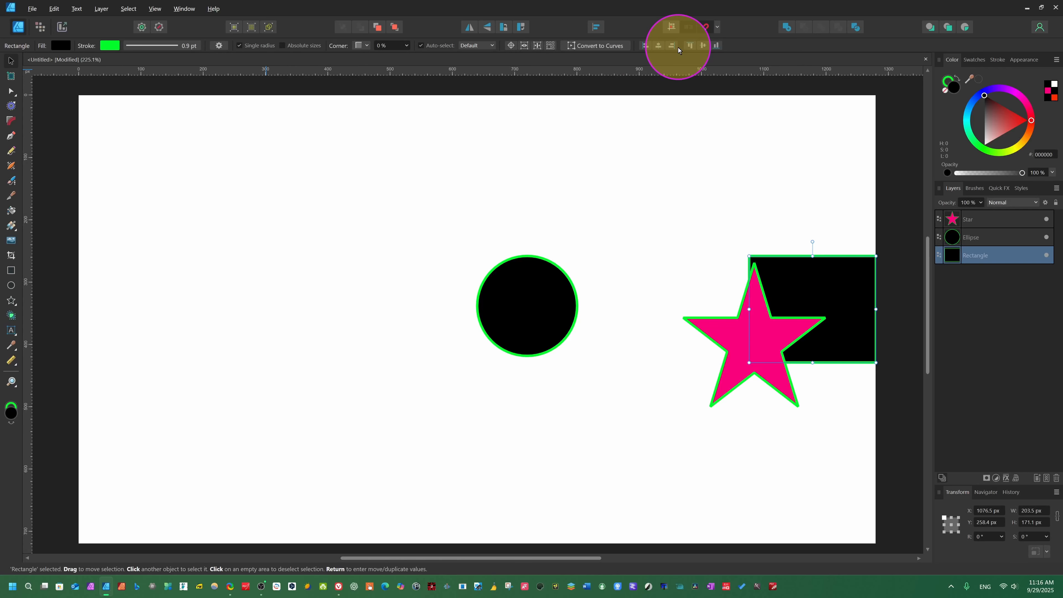
click(690, 46)
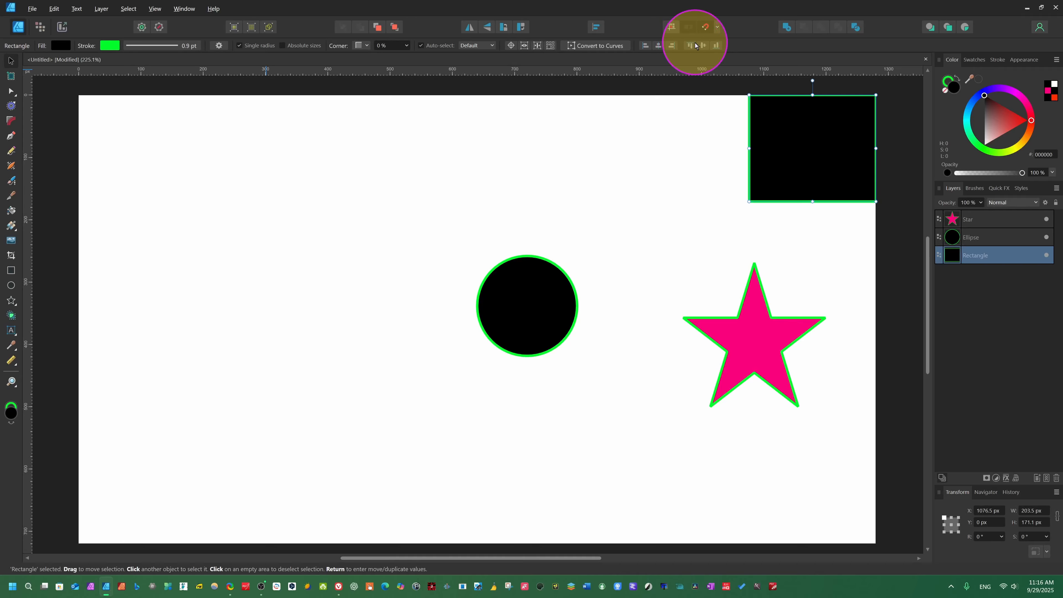
click(700, 46)
click(716, 46)
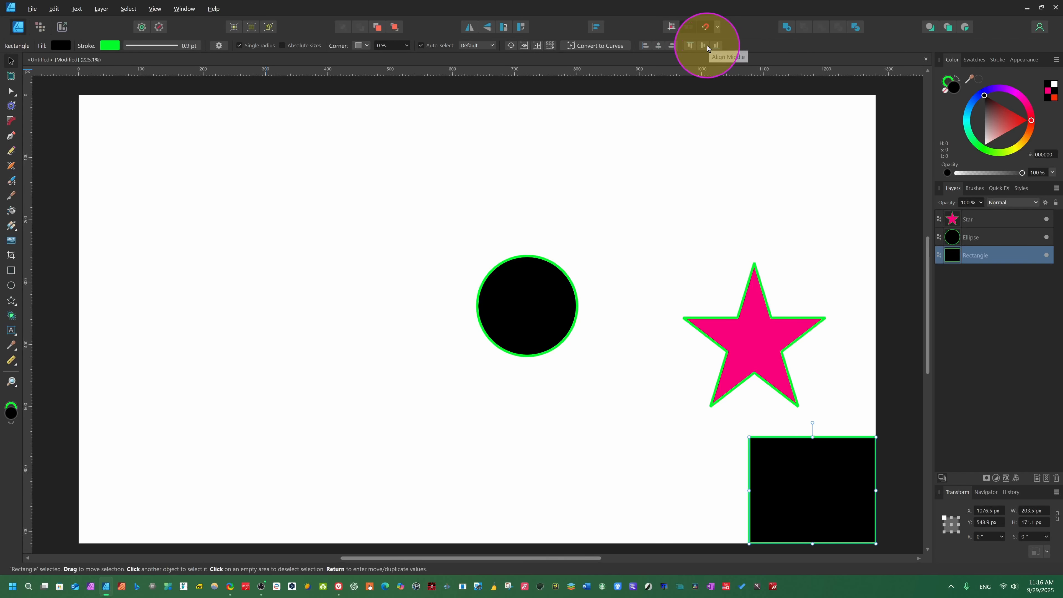
drag(784, 486, 269, 318)
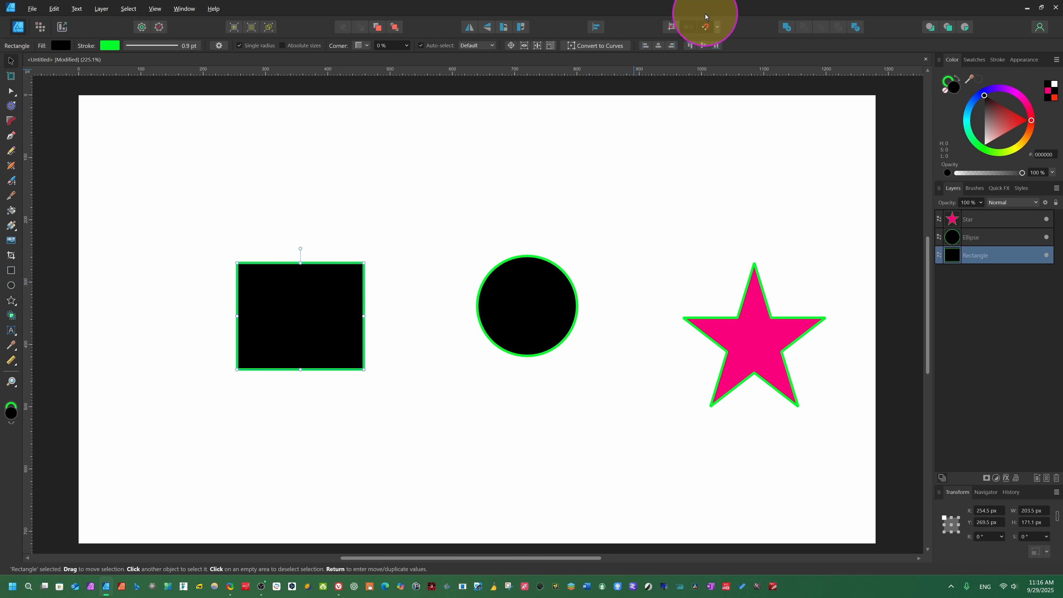
- Disable snapping and move the rectangle freely to about X 241 px, Y 283 px
click(716, 26)
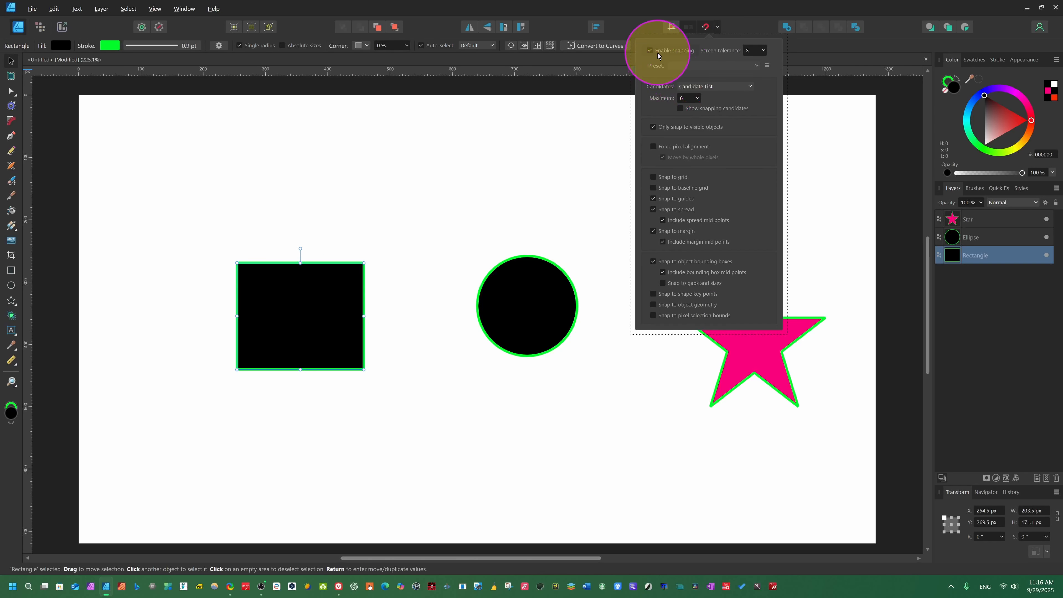
mouse_move(305, 306)
mouse_down()
mouse_move(451, 290)
mouse_move(169, 313)
mouse_move(465, 346)
mouse_move(349, 288)
mouse_move(298, 327)
mouse_move(351, 295)
mouse_move(308, 309)
mouse_move(242, 289)
mouse_move(432, 295)
mouse_move(110, 315)
mouse_move(339, 334)
mouse_move(326, 294)
mouse_move(297, 320)
mouse_up()
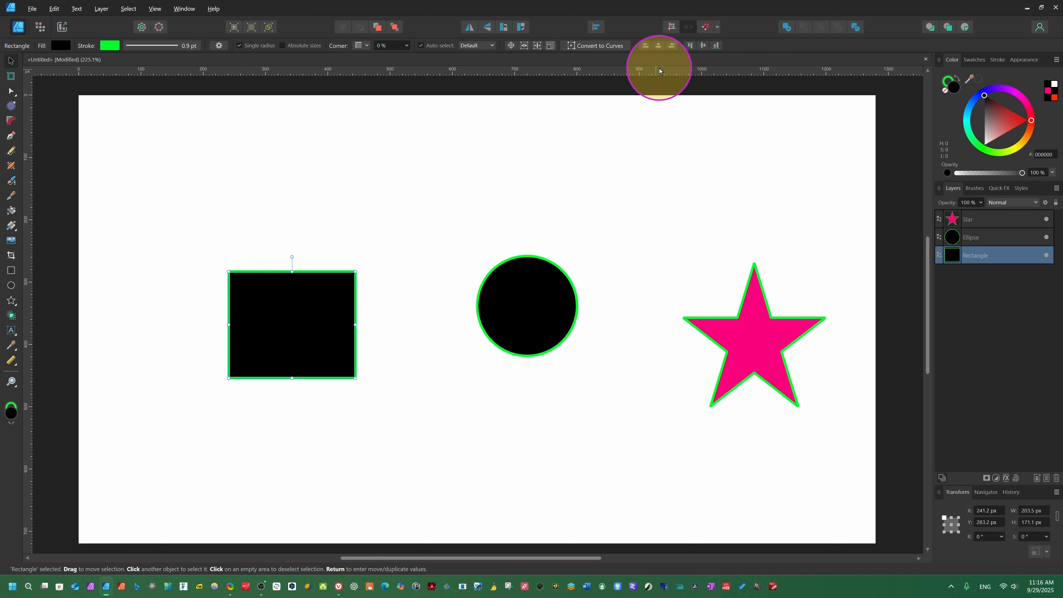
- Enable snapping, snap the rectangle slightly up and left, and move the star to about X 943 px, Y 221 px
click(718, 27)
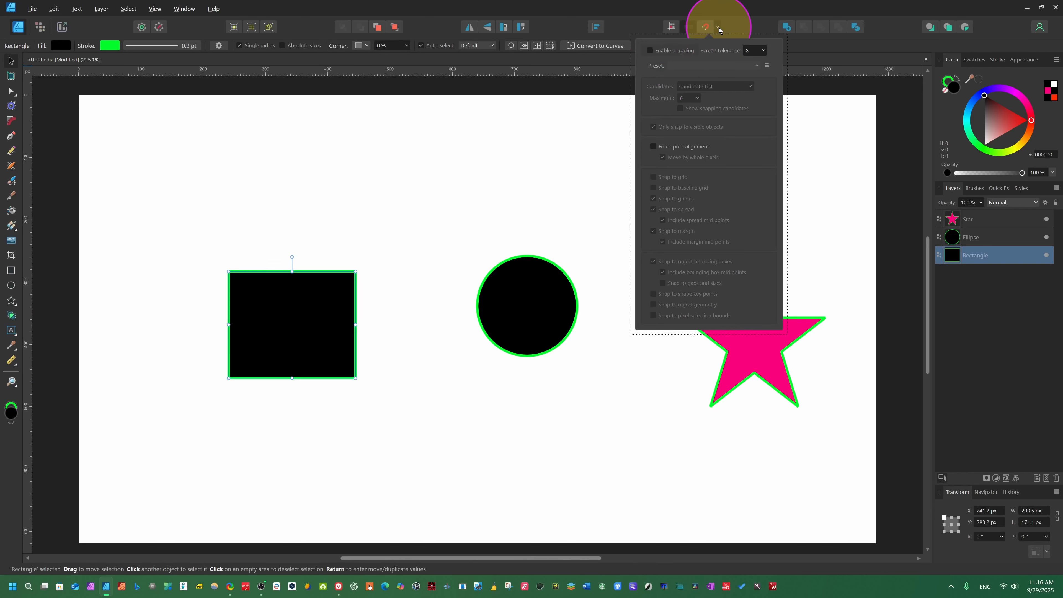
click(649, 51)
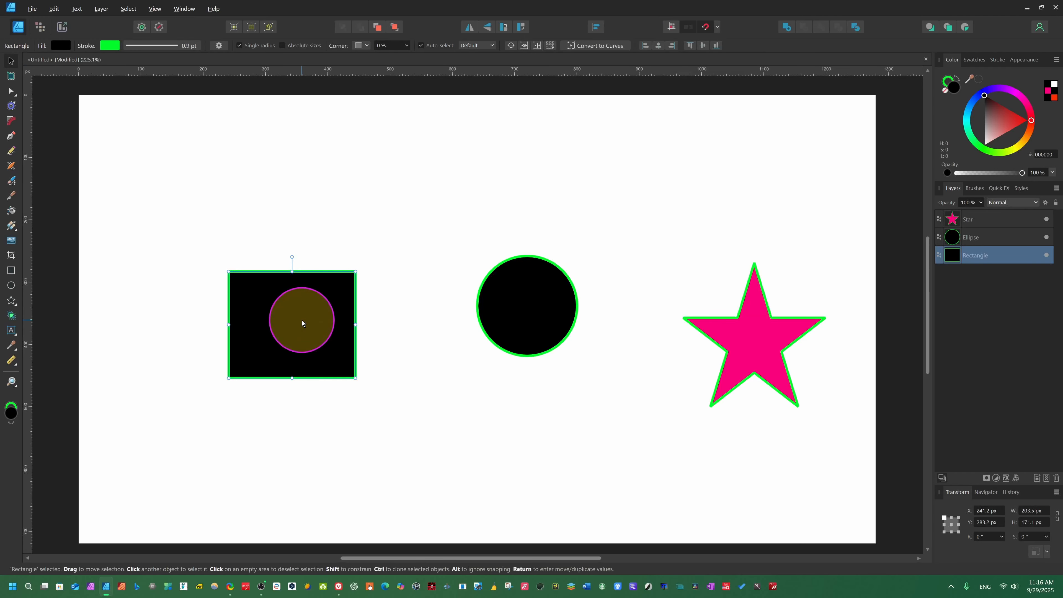
drag(301, 320, 246, 305)
drag(758, 344, 741, 318)
drag(744, 264, 745, 264)
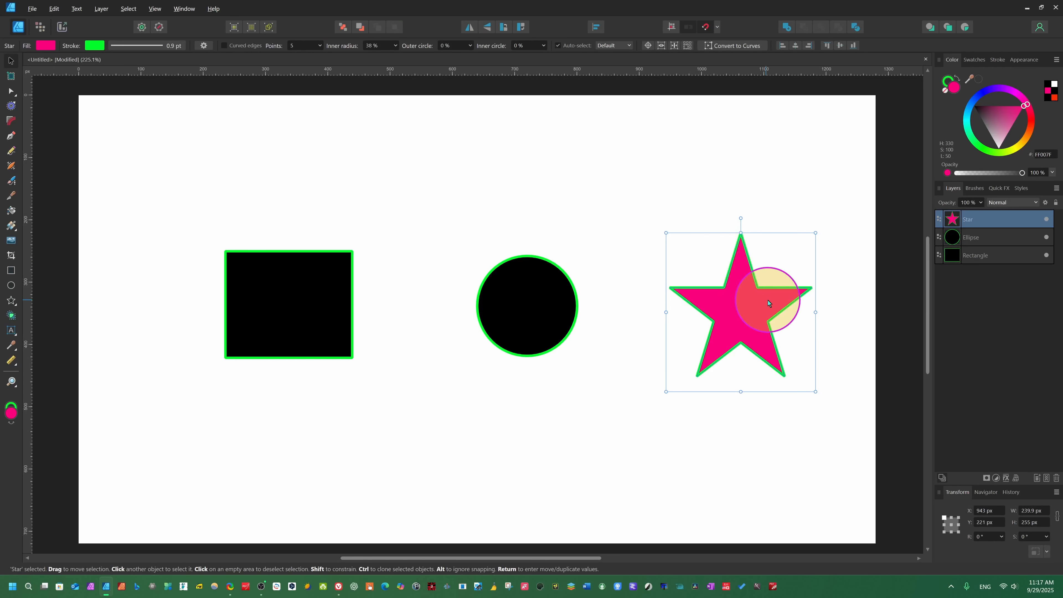
- Set the star to 14 points with a 75 % inner radius and a 44 % inner circle
click(321, 45)
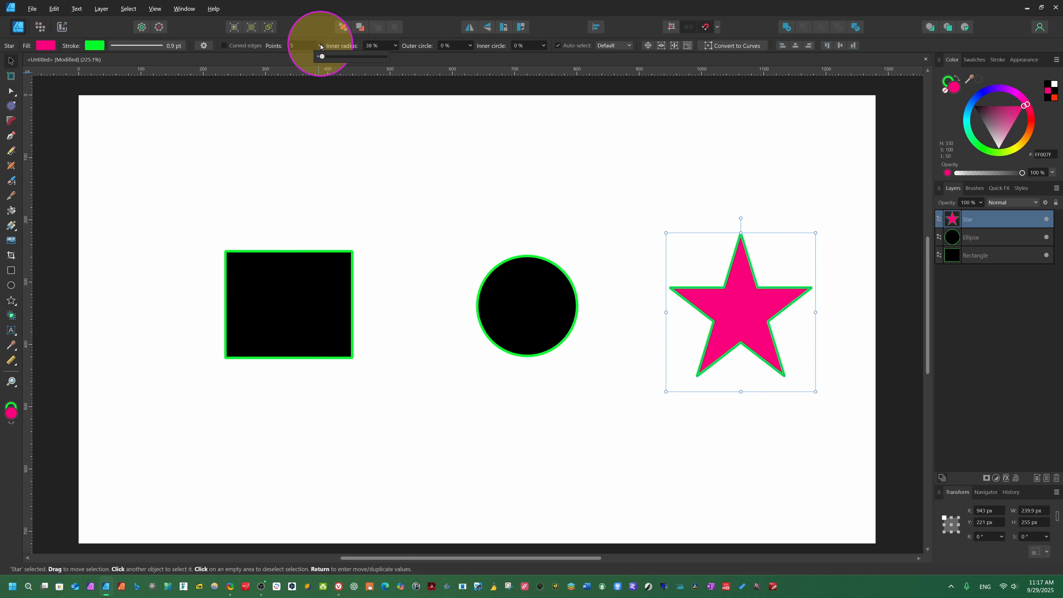
mouse_move(322, 56)
mouse_down()
mouse_move(381, 72)
mouse_move(335, 65)
mouse_up()
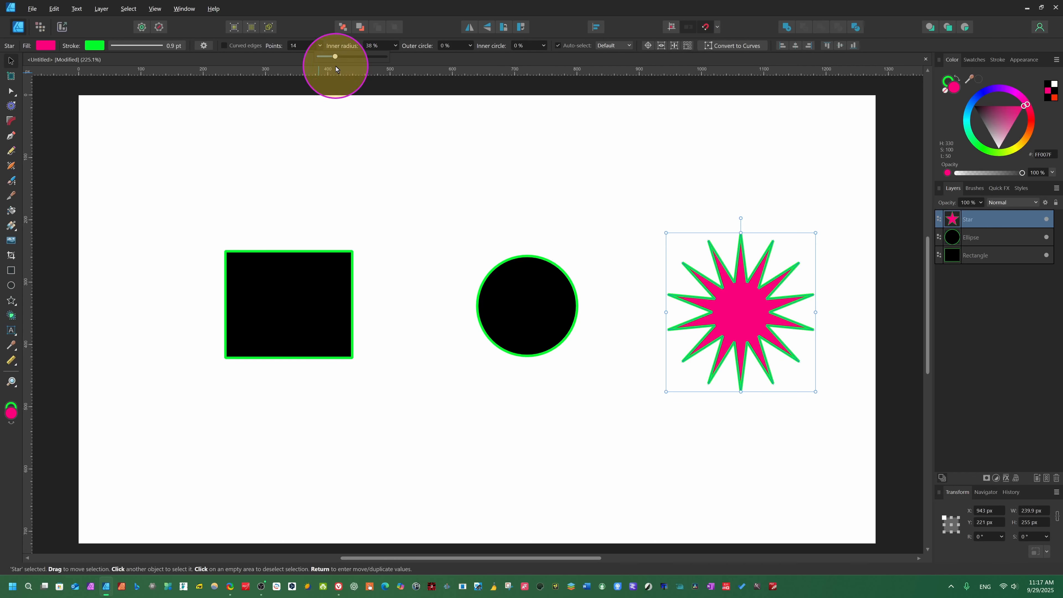
click(396, 46)
drag(396, 57, 421, 76)
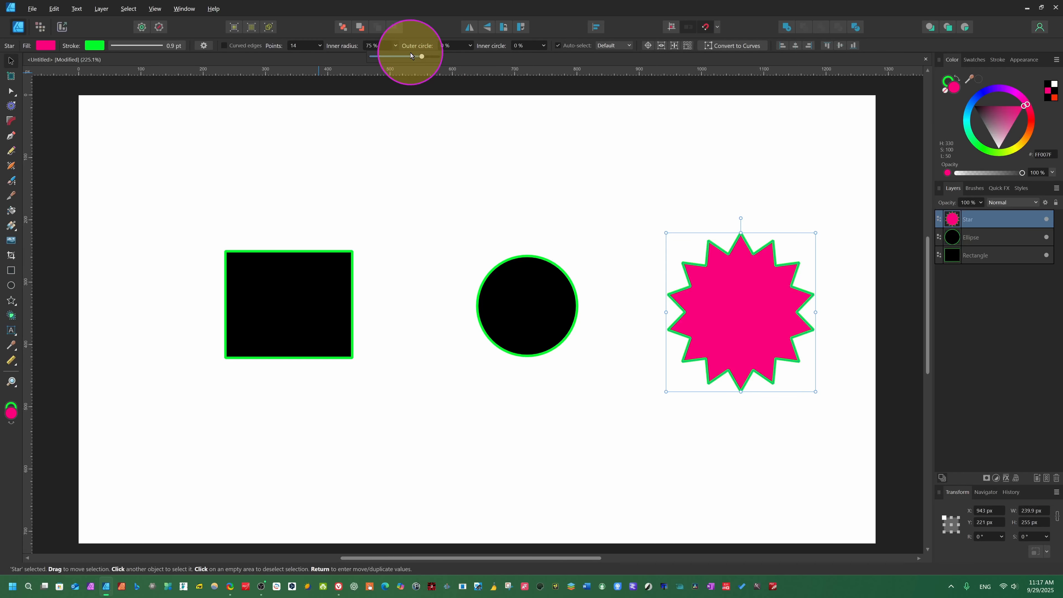
click(543, 45)
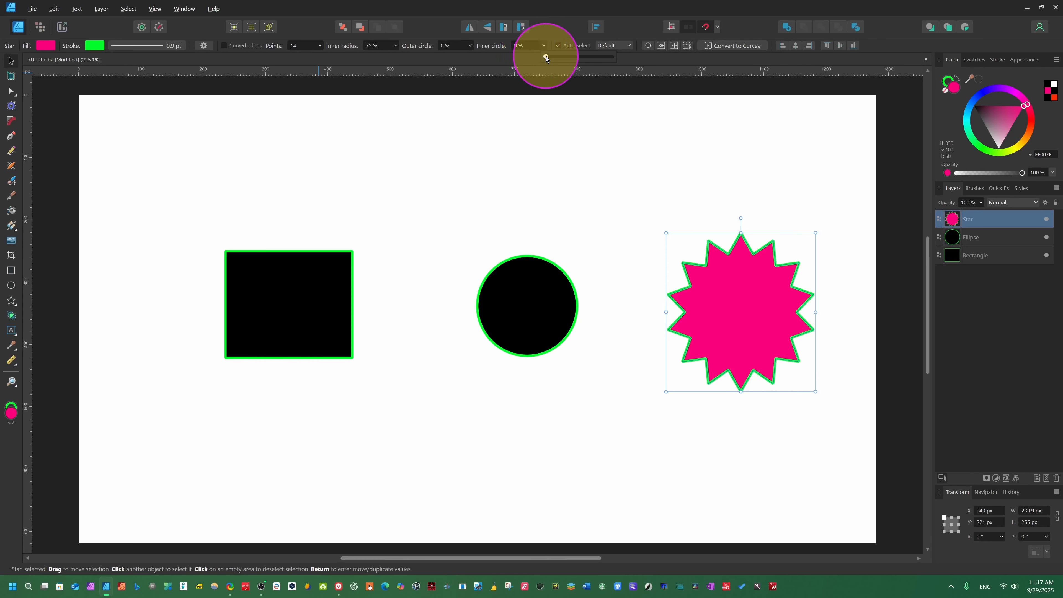
drag(546, 59, 575, 83)
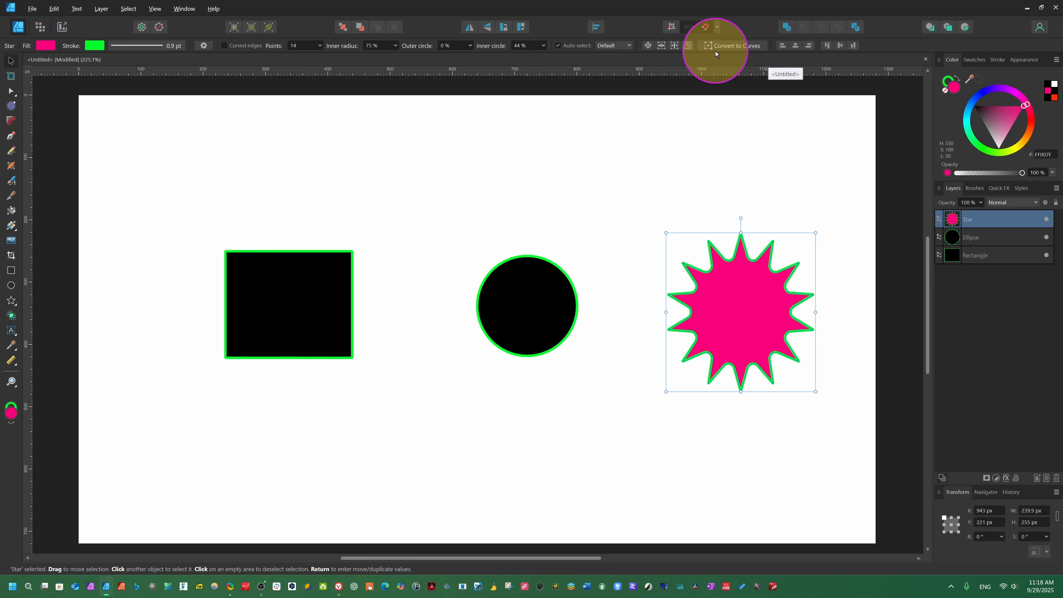
- Try converting the star to curves and pulling pairs of its tip nodes outward into long spikes on several sides
click(728, 46)
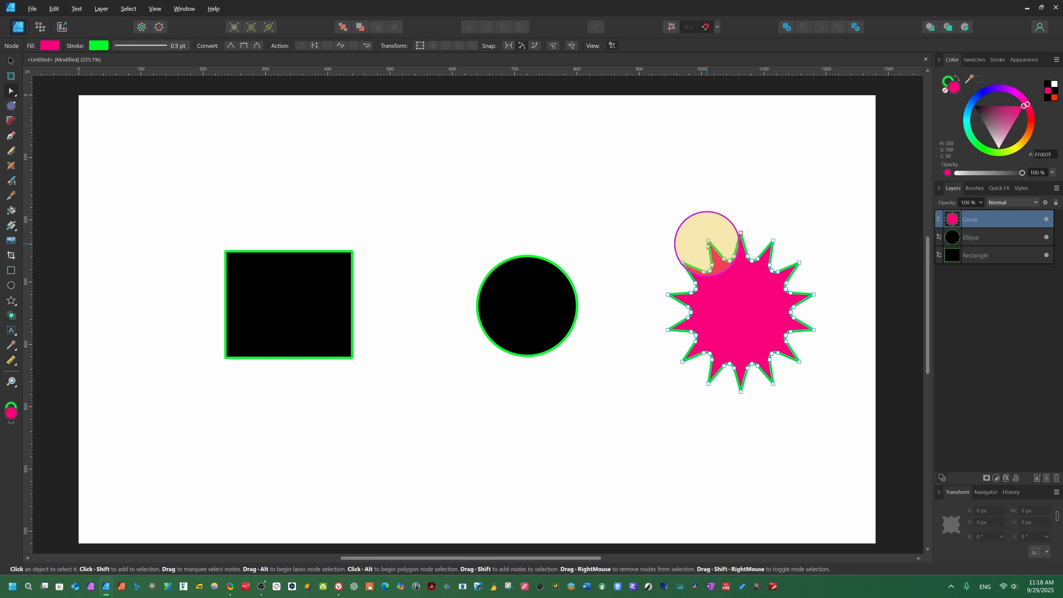
drag(707, 243, 556, 141)
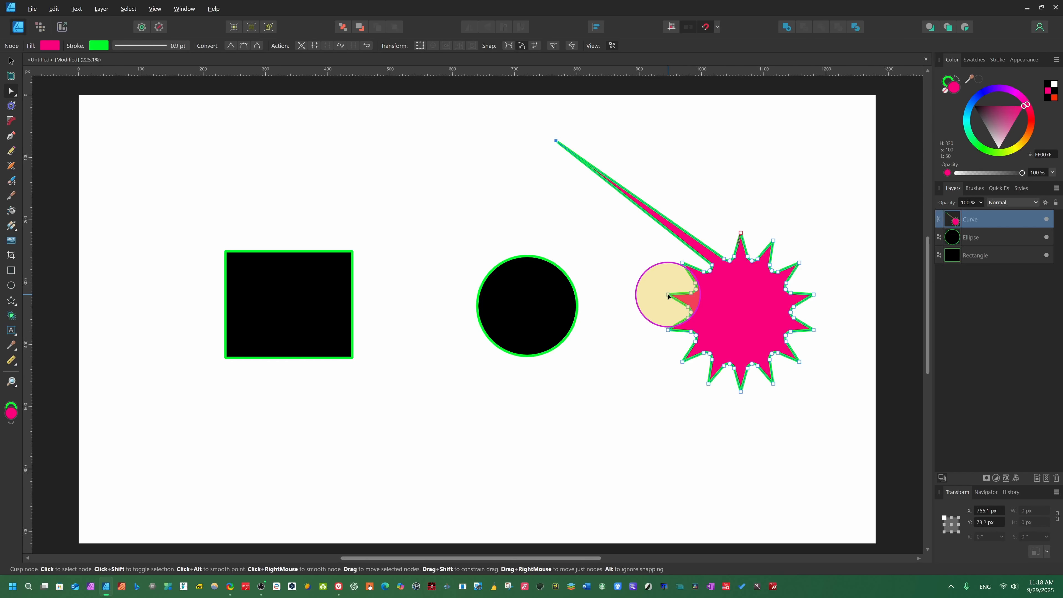
drag(669, 296, 556, 140)
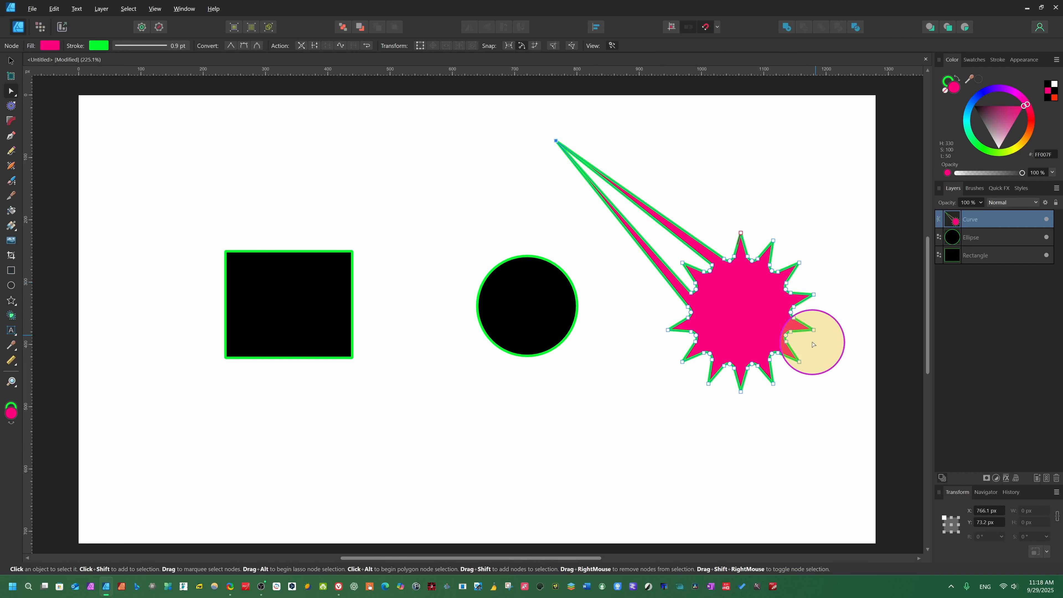
drag(741, 393, 638, 485)
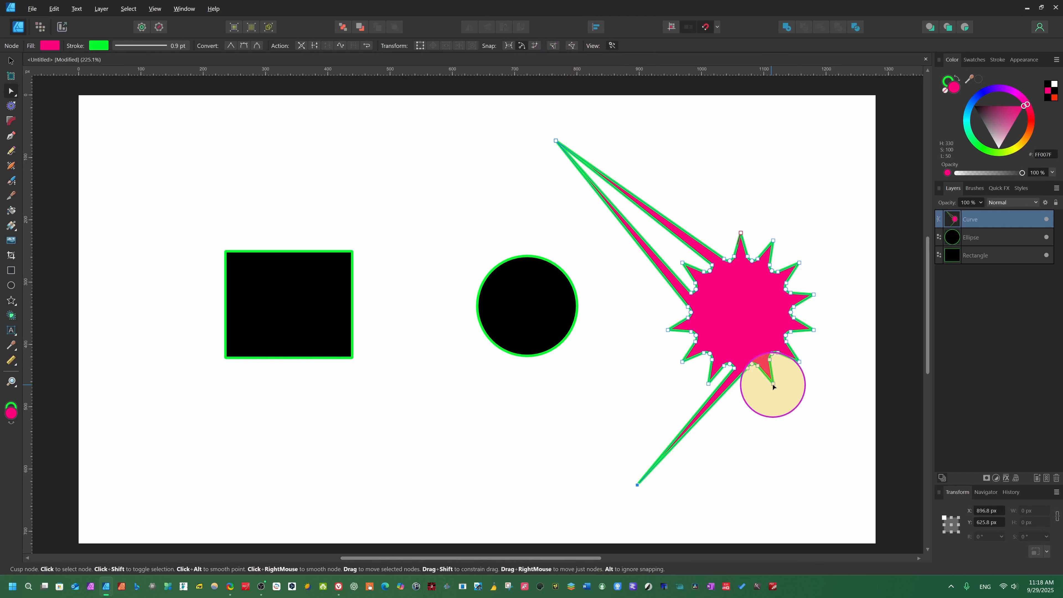
drag(773, 384, 642, 482)
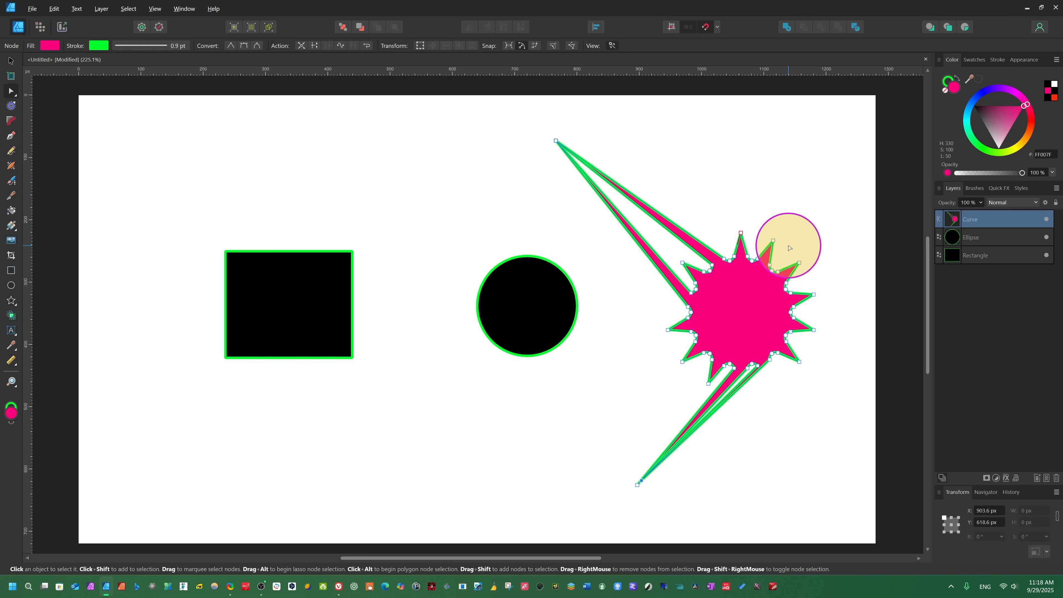
drag(774, 241, 850, 207)
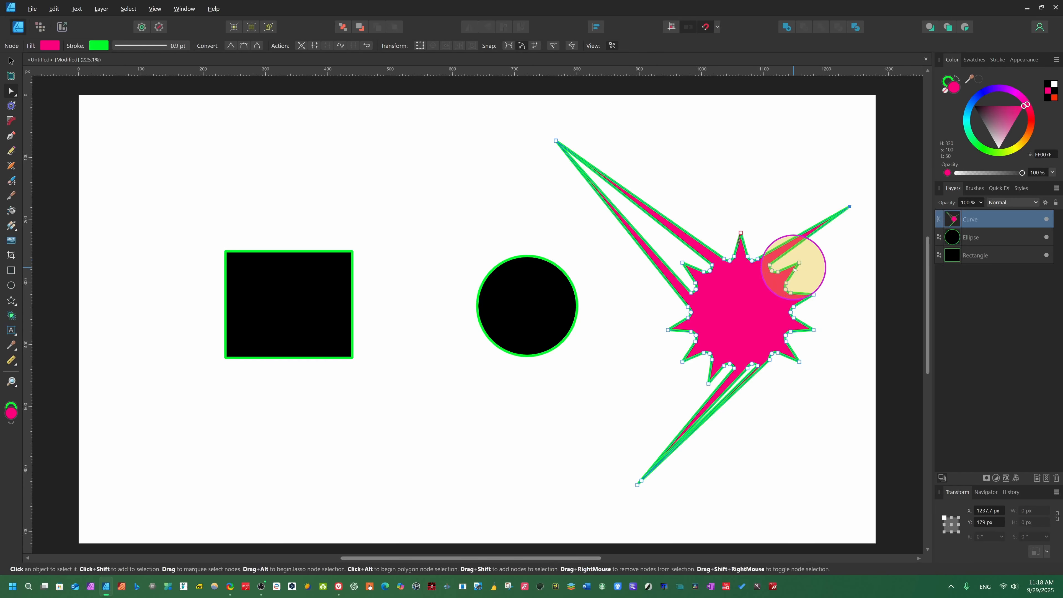
drag(801, 266, 848, 214)
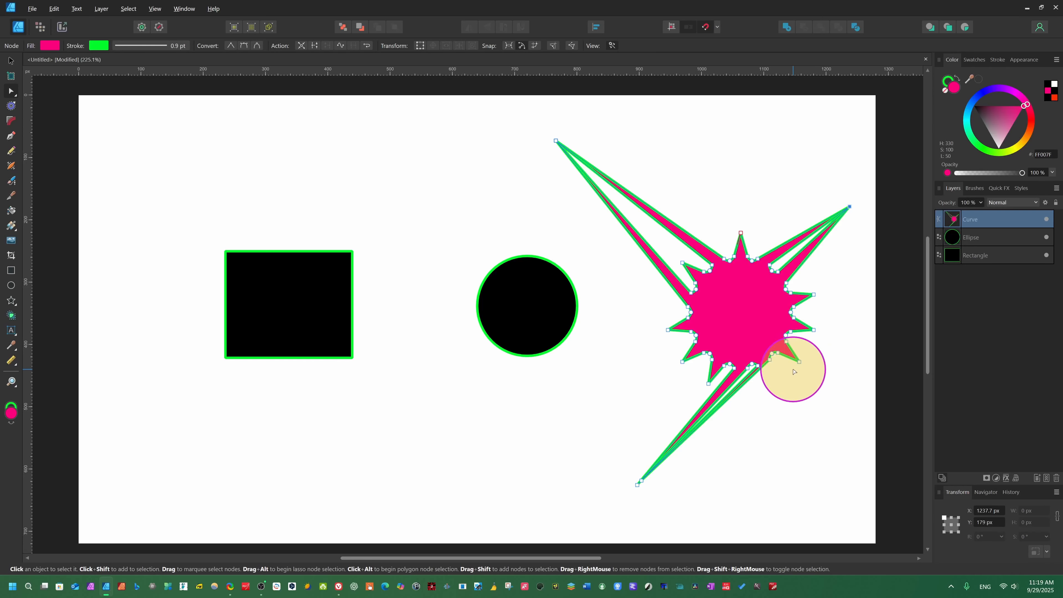
drag(800, 361, 813, 462)
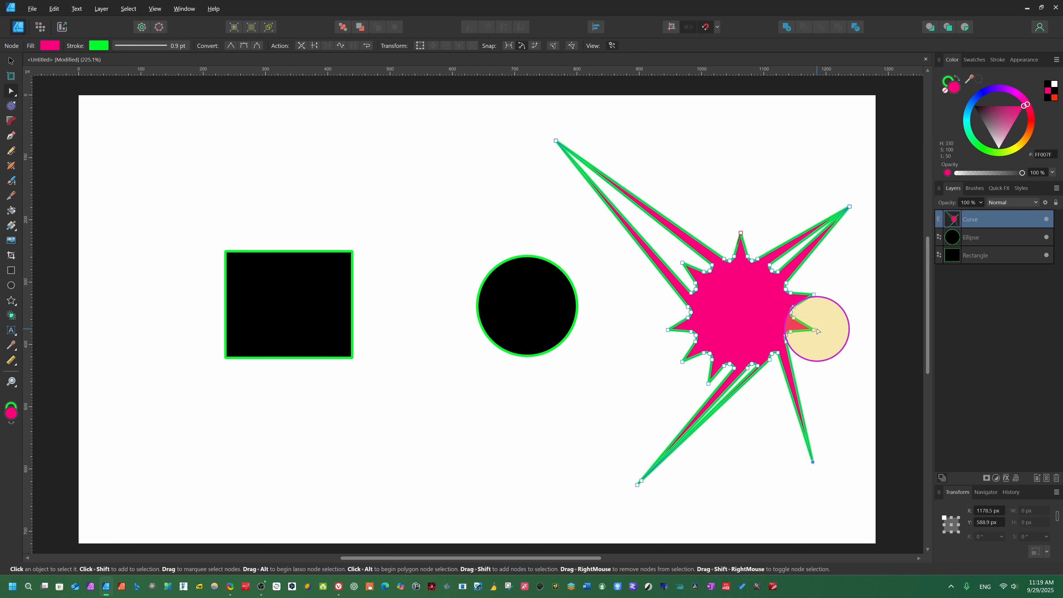
drag(814, 331, 817, 456)
click(814, 444)
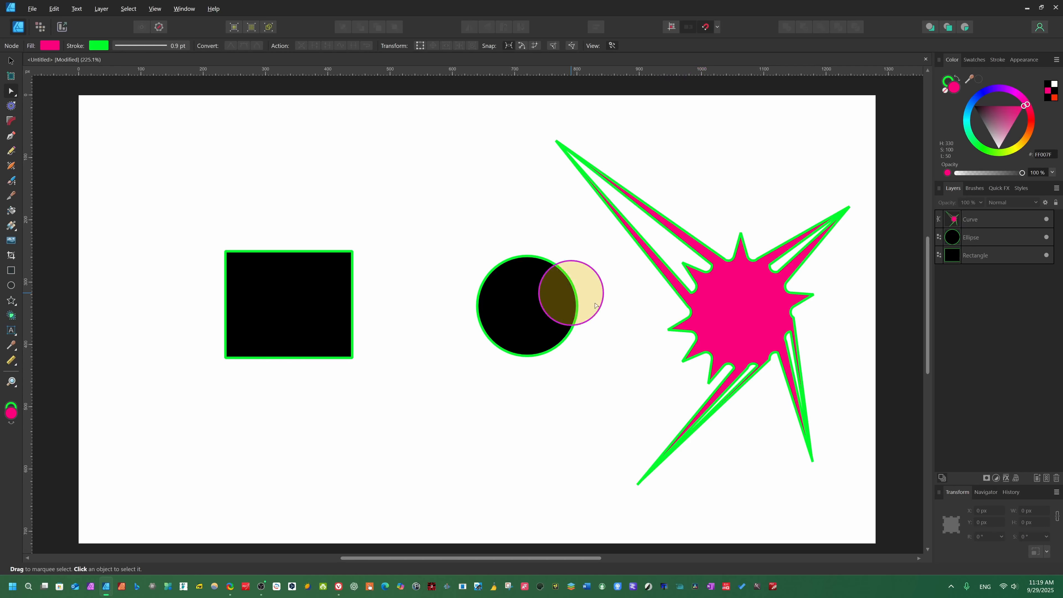
click(710, 321)
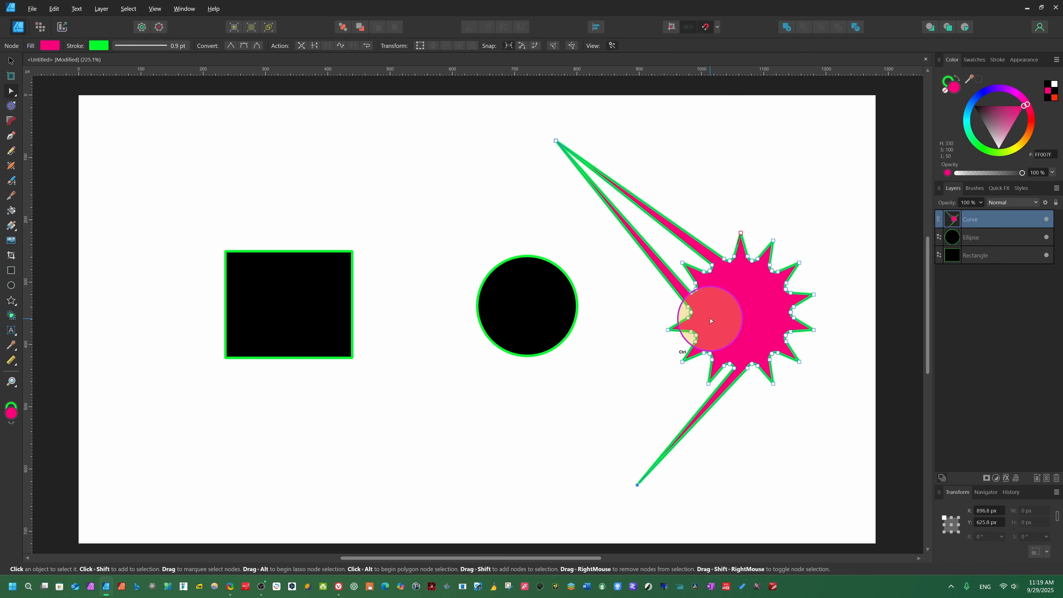
- Undo the spike node edits and the star's conversion to curves
key(ctrl+z)
key(ctrl+z)
key(ctrl+z)
key(ctrl+z)
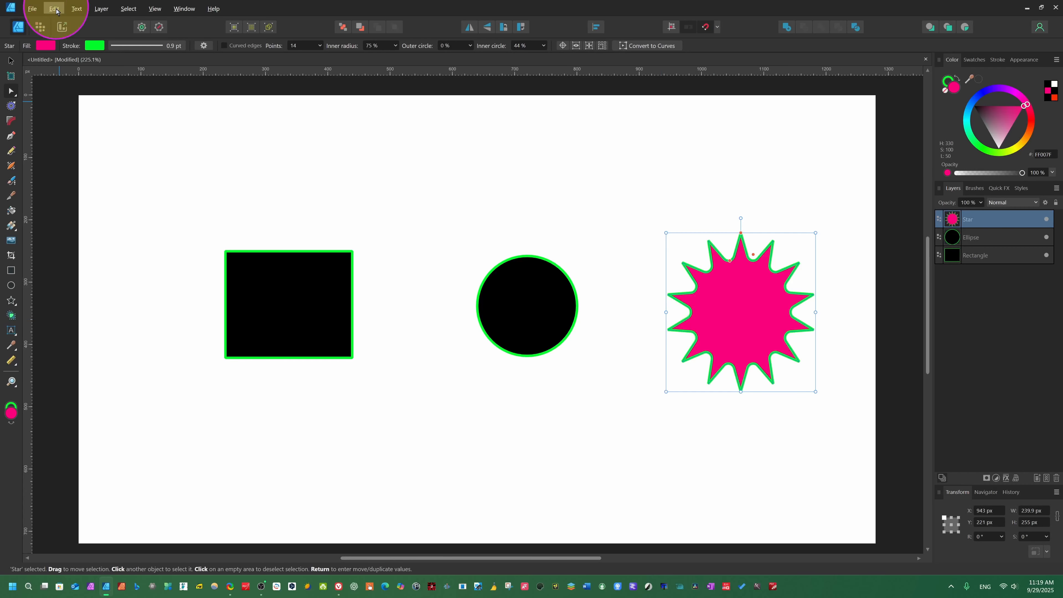
- Move the circle to about X 604.5 px, Y 261.5 px and convert it to a donut
click(11, 61)
click(541, 296)
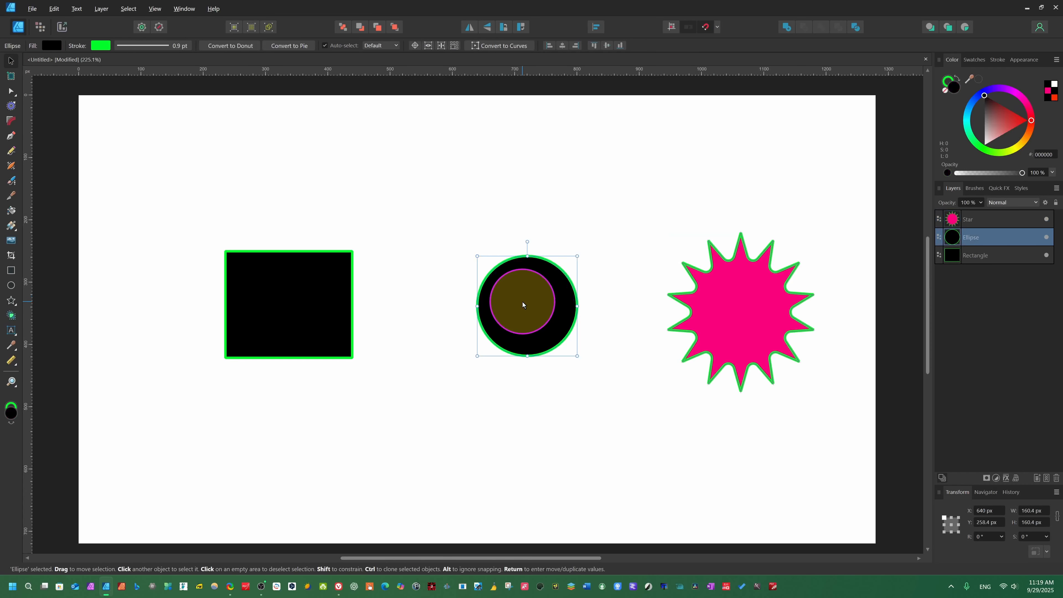
mouse_move(523, 304)
mouse_down()
mouse_move(487, 307)
mouse_move(518, 297)
mouse_up()
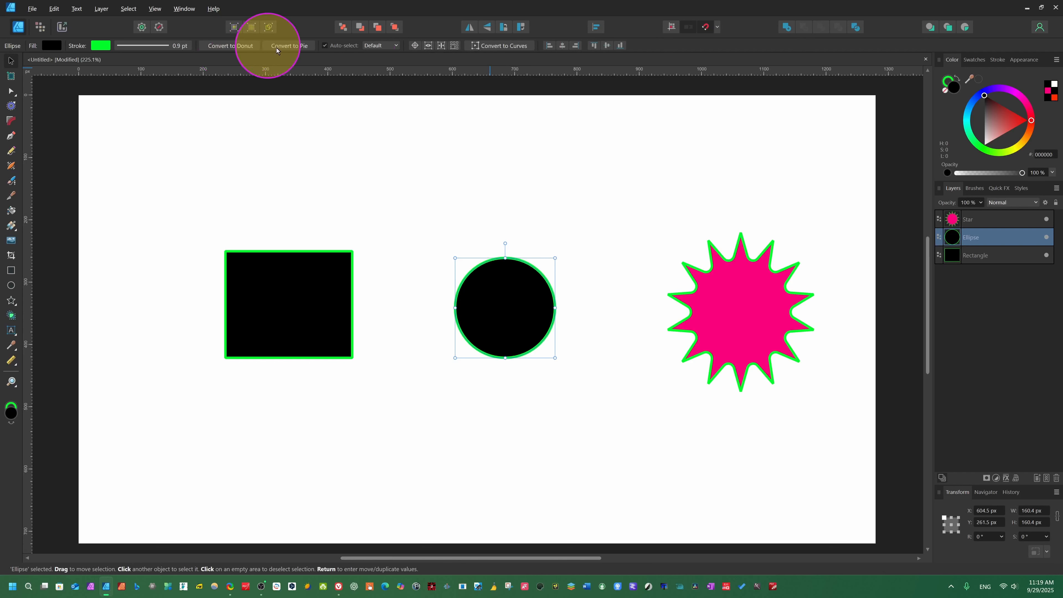
click(224, 47)
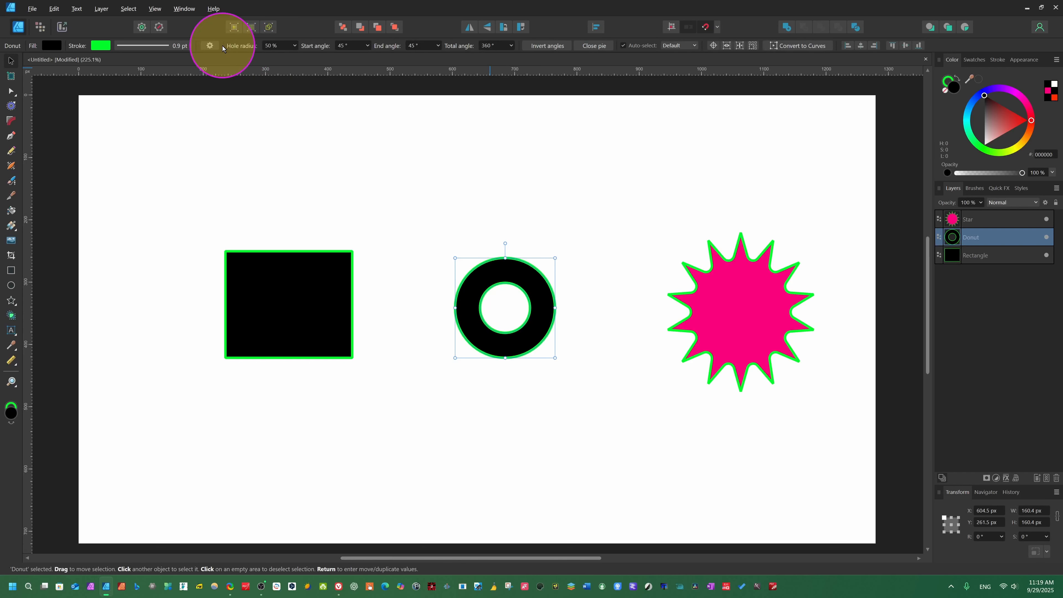
click(521, 298)
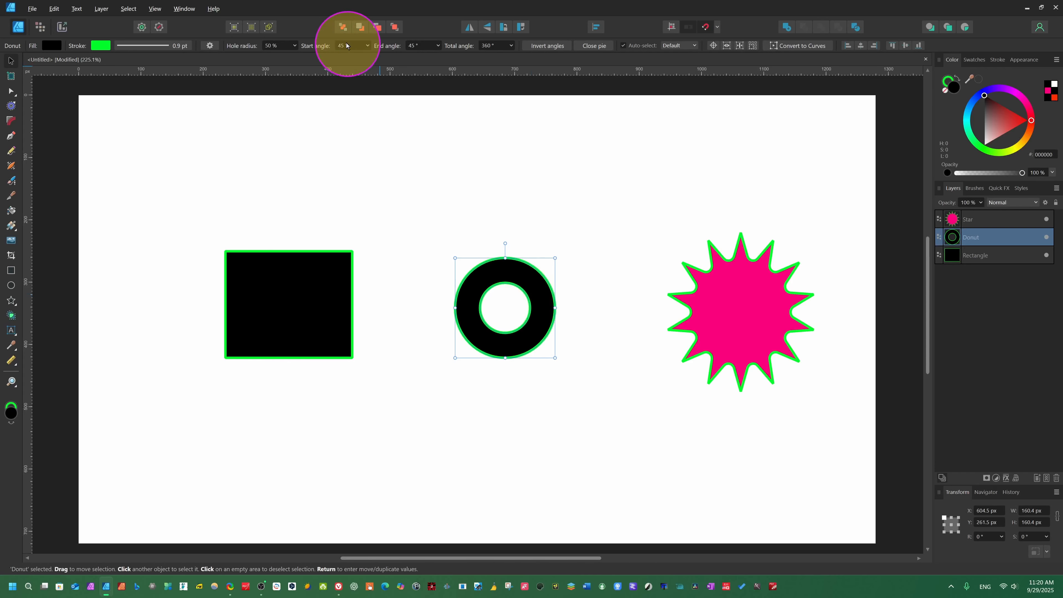
- Set the donut's hole radius to 78 %
click(295, 46)
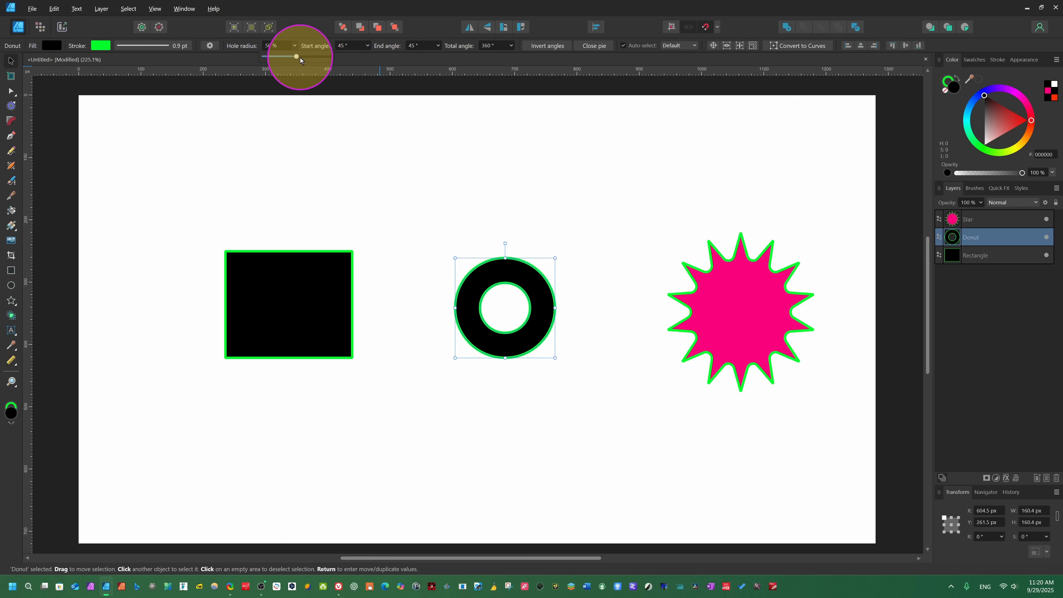
click(297, 58)
drag(297, 57, 314, 59)
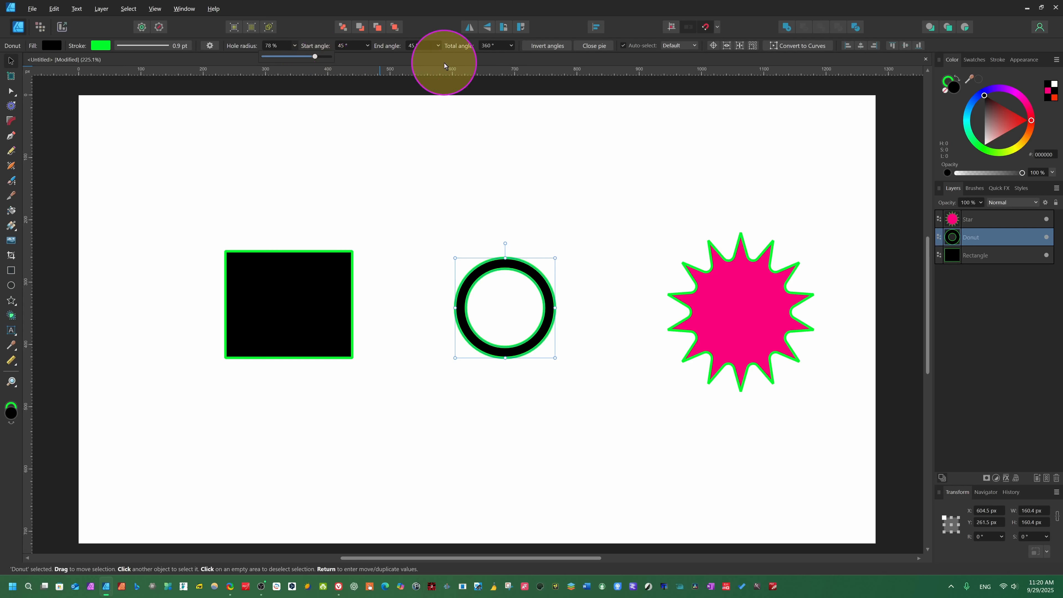
- Try a 121.7° start angle and a 106.8° end angle on the donut and undo both changes
click(367, 45)
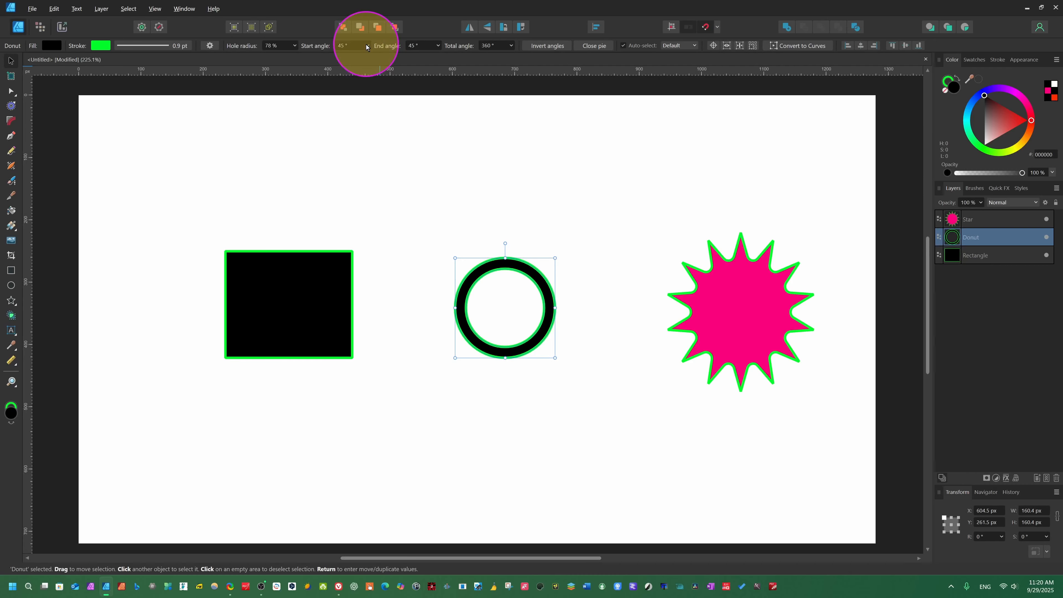
mouse_move(368, 57)
mouse_down()
mouse_move(399, 64)
mouse_move(387, 61)
mouse_up()
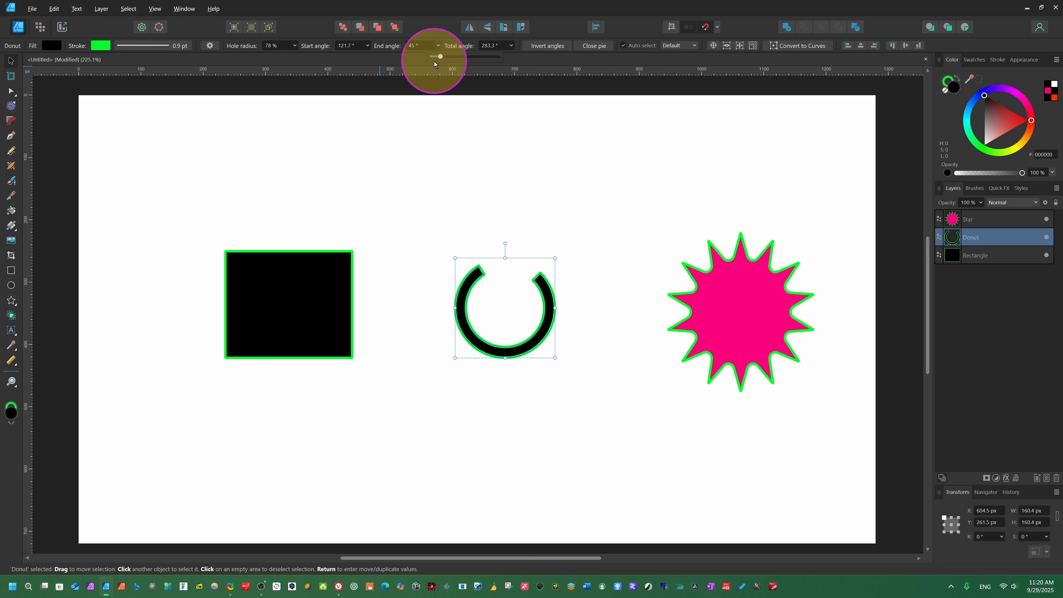
drag(440, 56, 453, 59)
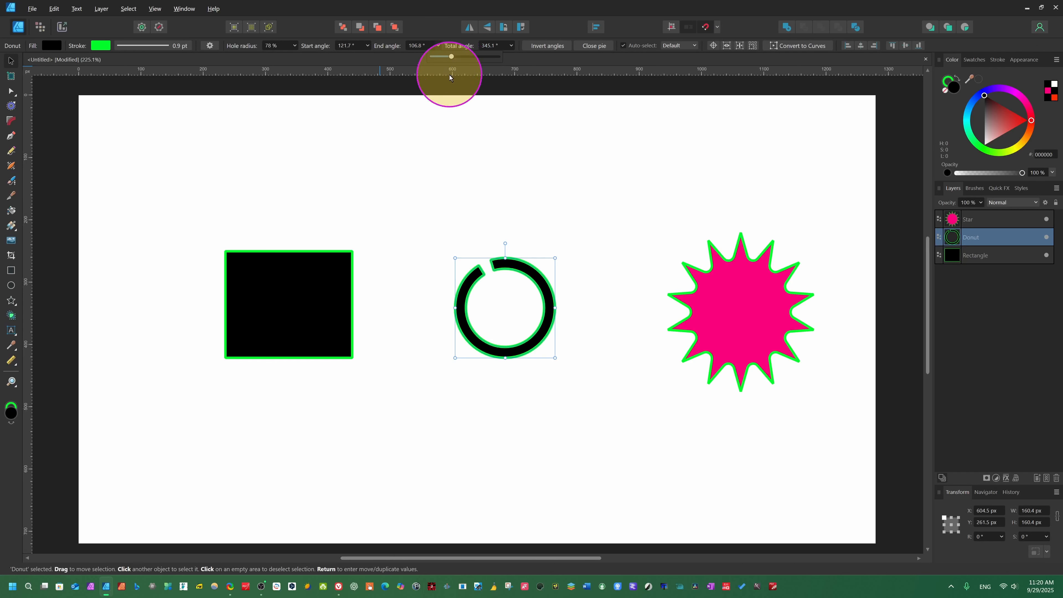
key(z)
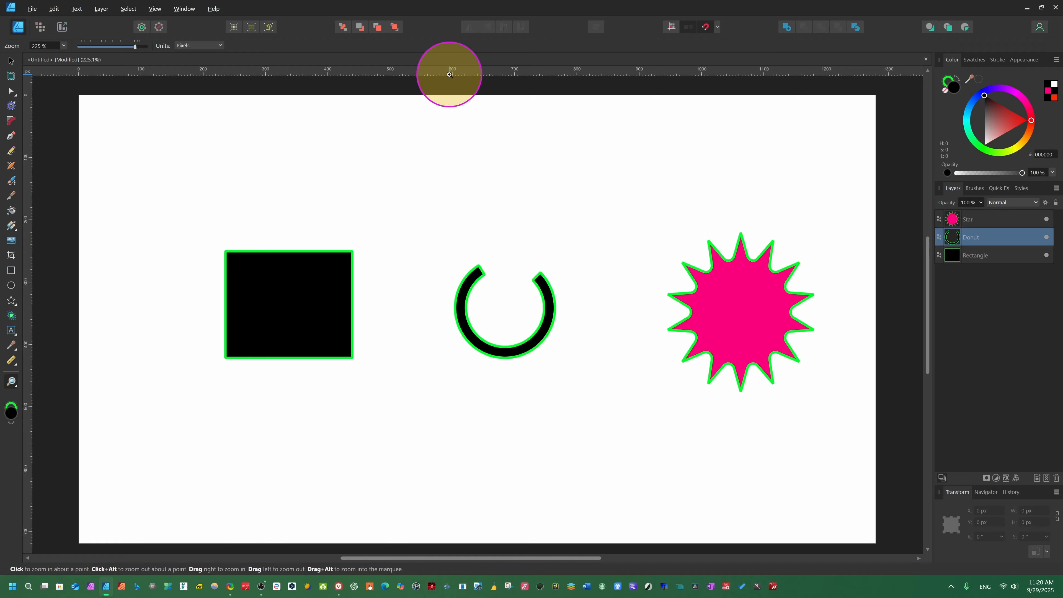
key(ctrl+z)
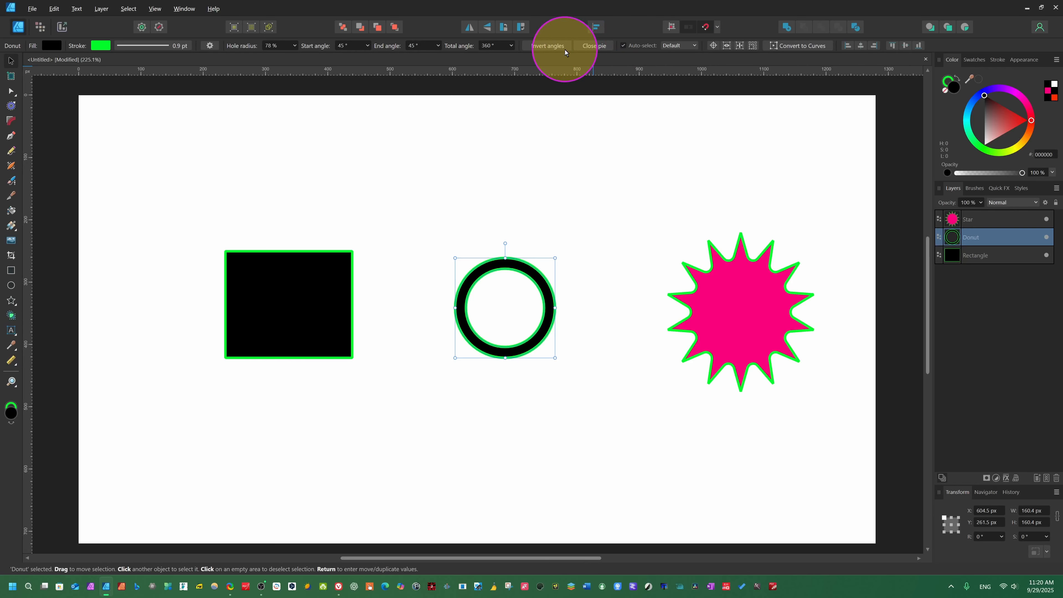
- Try reducing the donut's total angle before restoring it to 360°, and try inverting its angles
click(511, 45)
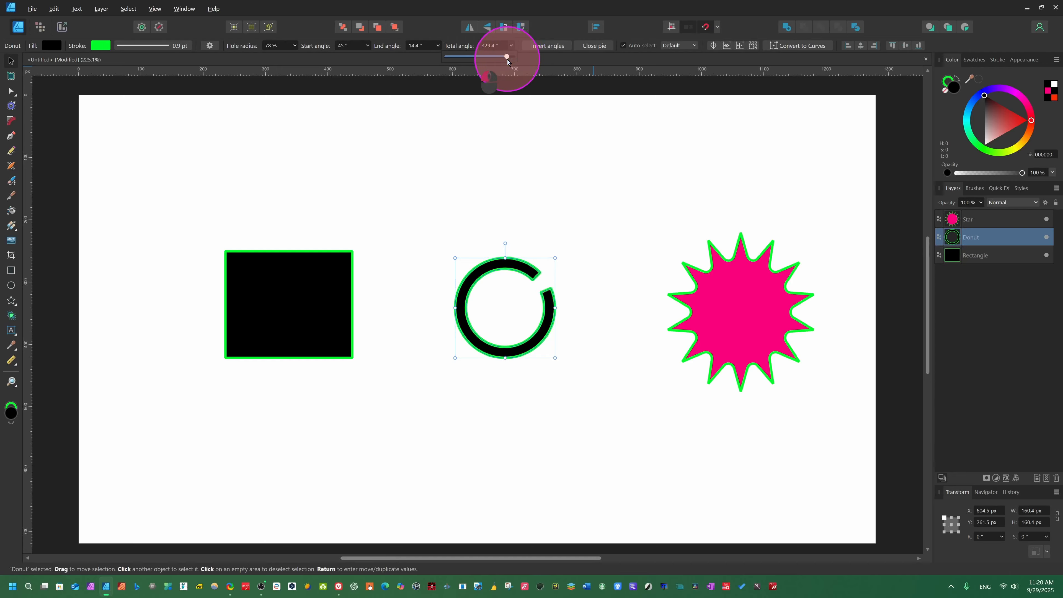
drag(499, 59, 518, 58)
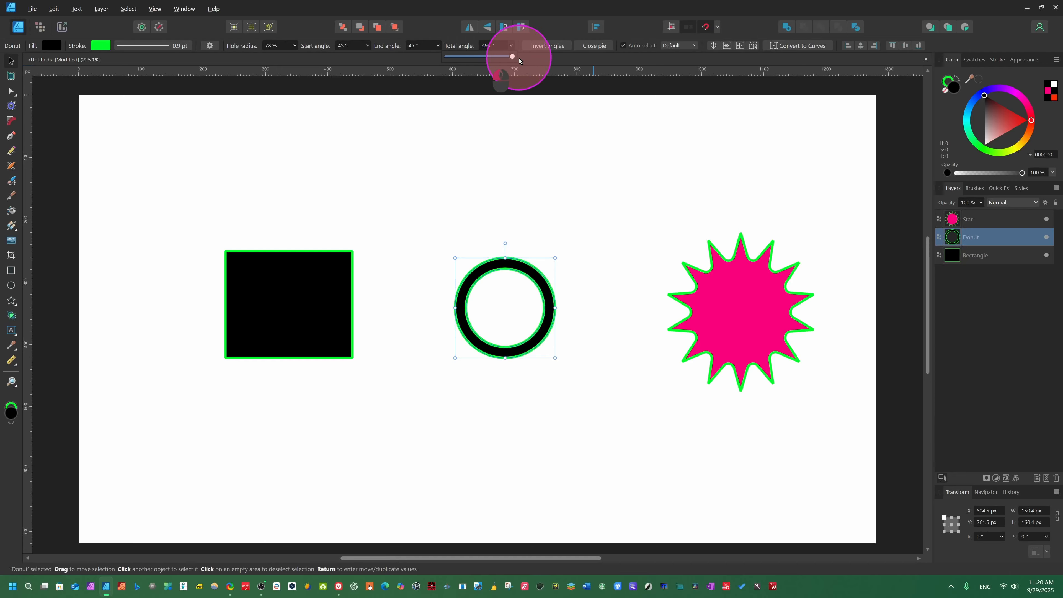
click(558, 47)
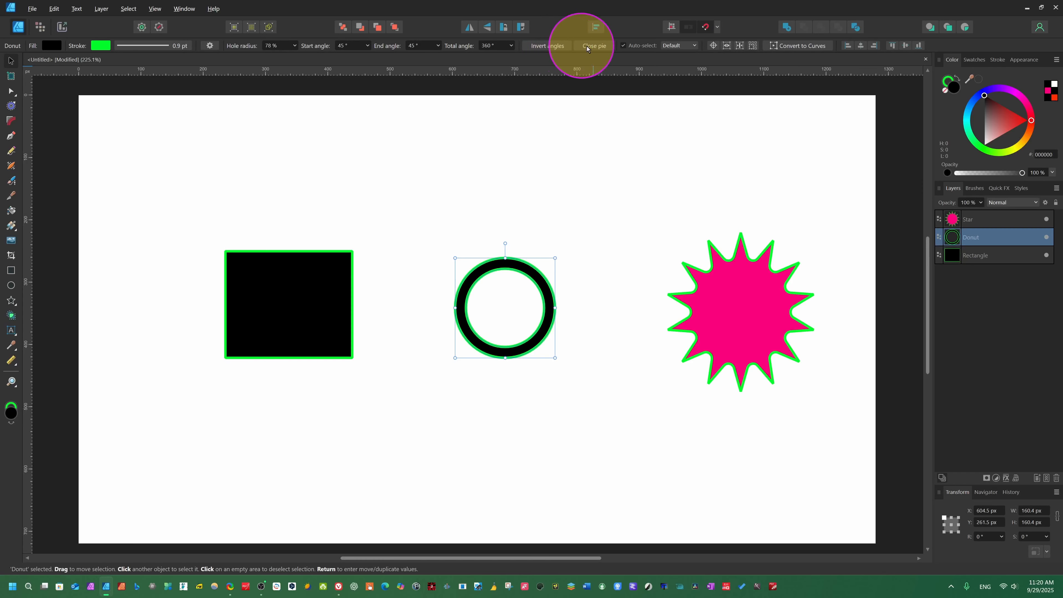
click(619, 46)
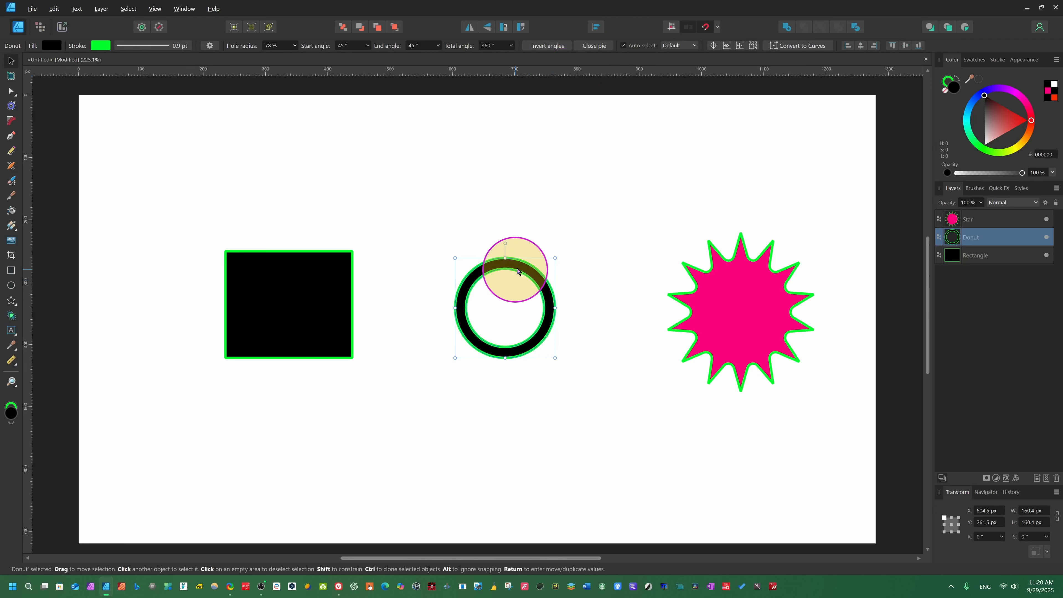
- Convert the donut to curves
click(787, 46)
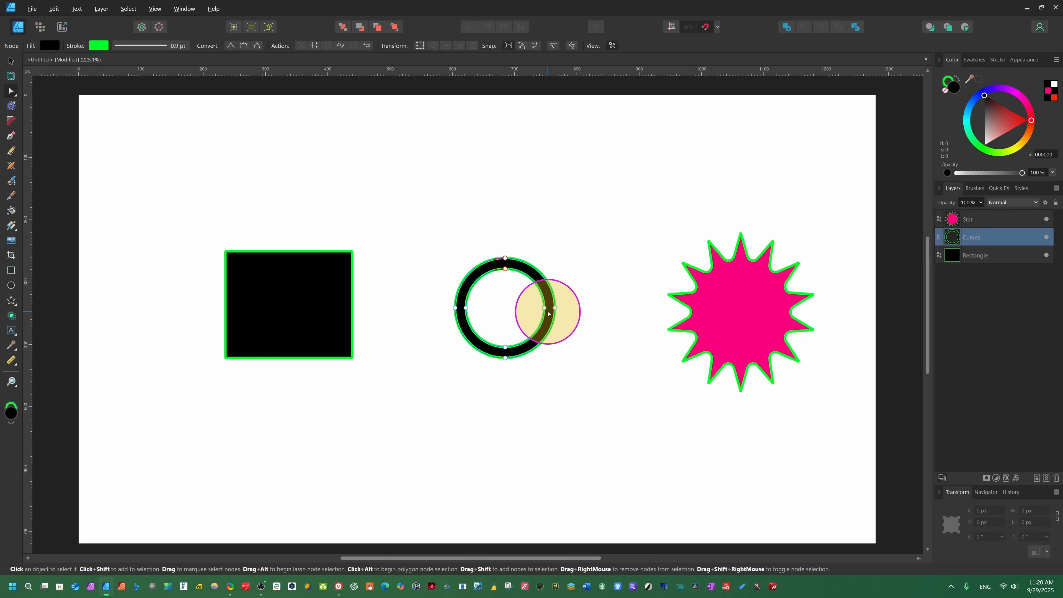
- Move the ring's inner right node inward to about X 679 px and add two nodes on the outer edge's right side, above and below centre
drag(545, 309, 504, 310)
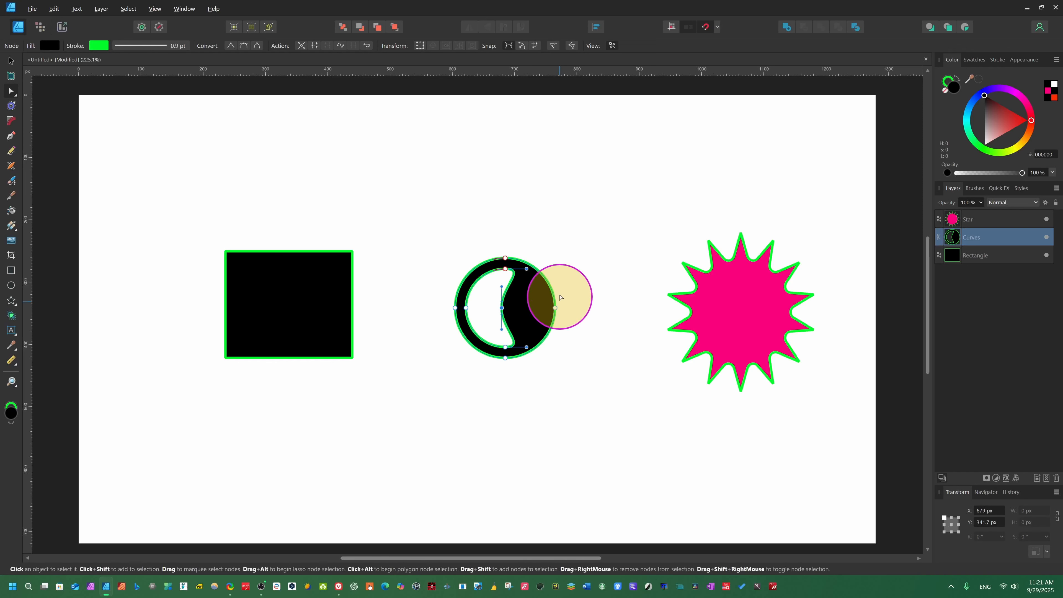
click(546, 279)
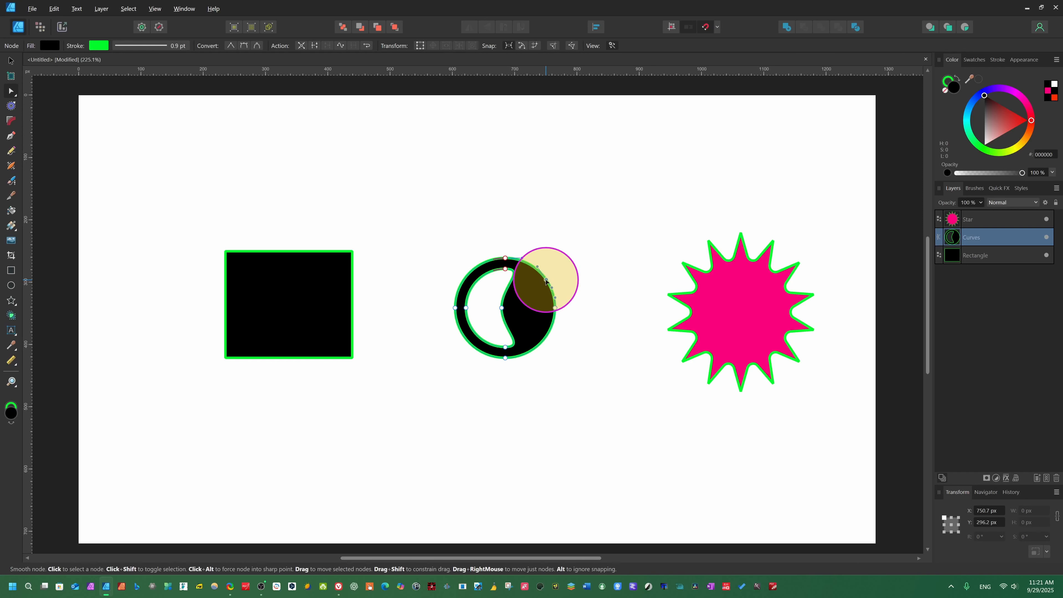
click(547, 338)
- Pull the two added outer nodes out into prongs and push the outer node between them inward to about X 714 px
click(548, 282)
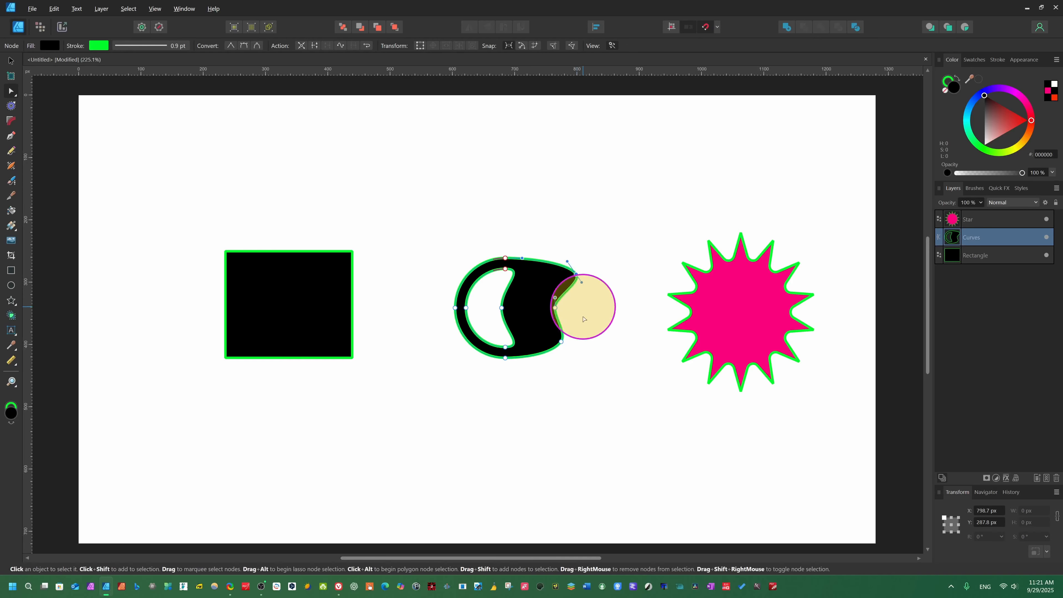
drag(561, 342, 576, 347)
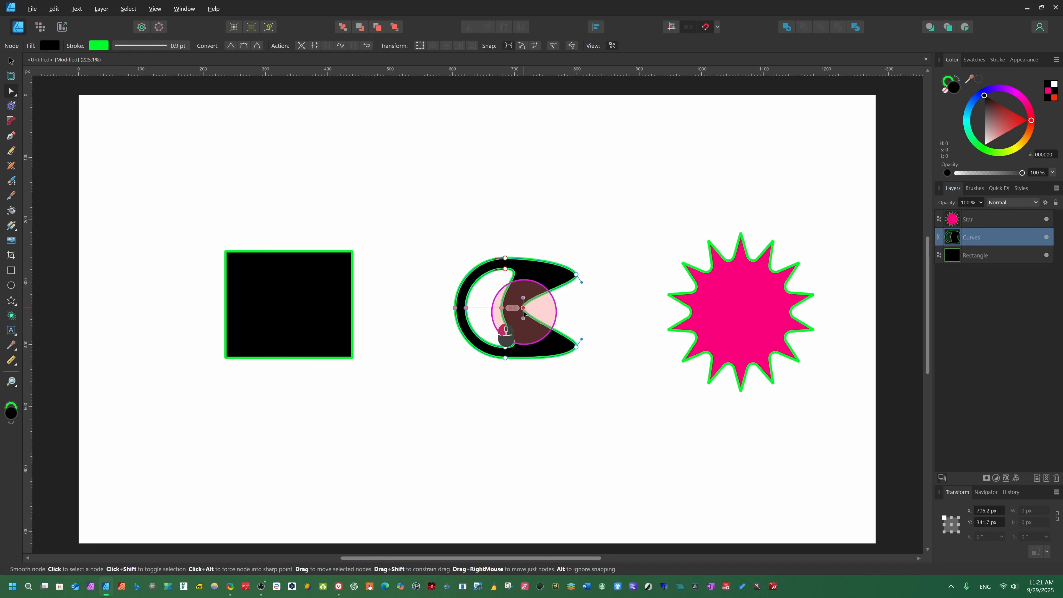
drag(524, 312, 525, 312)
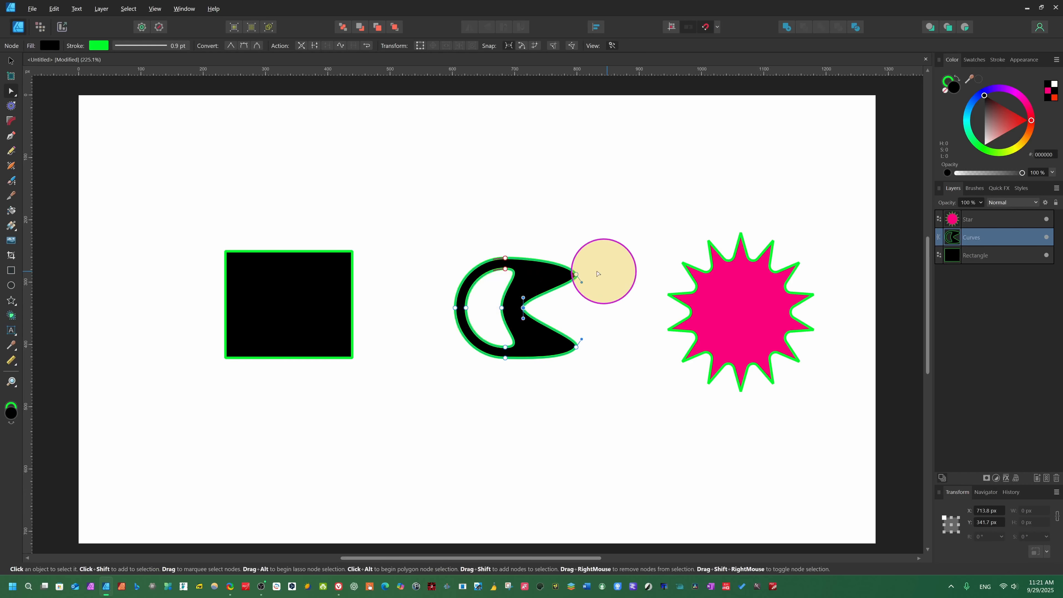
drag(577, 275, 595, 280)
drag(577, 349, 596, 335)
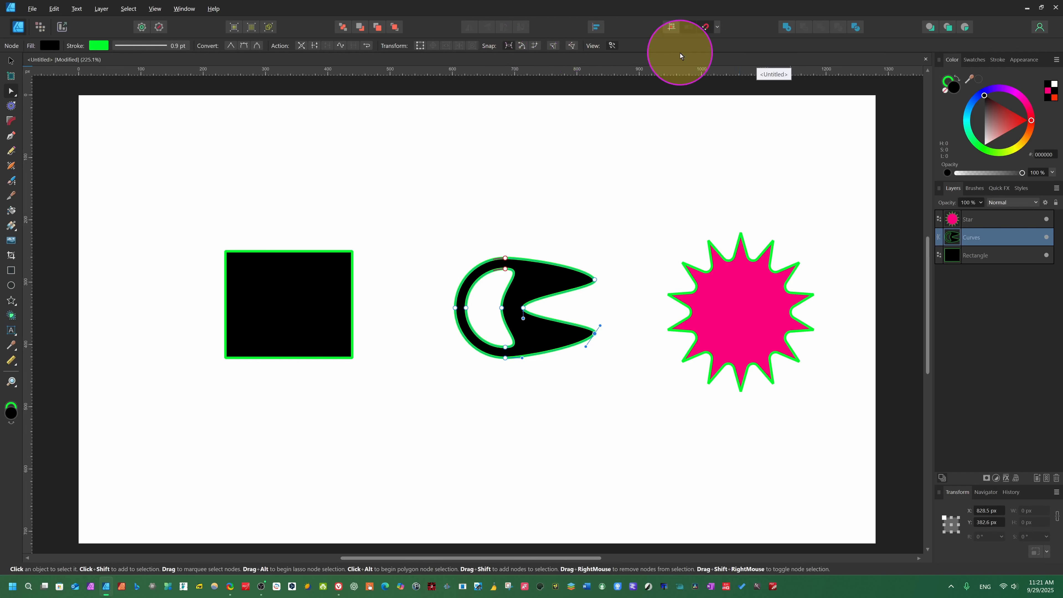
- Try converting the lower prong's tip node to sharp and moving it upward, and undo the move
click(231, 47)
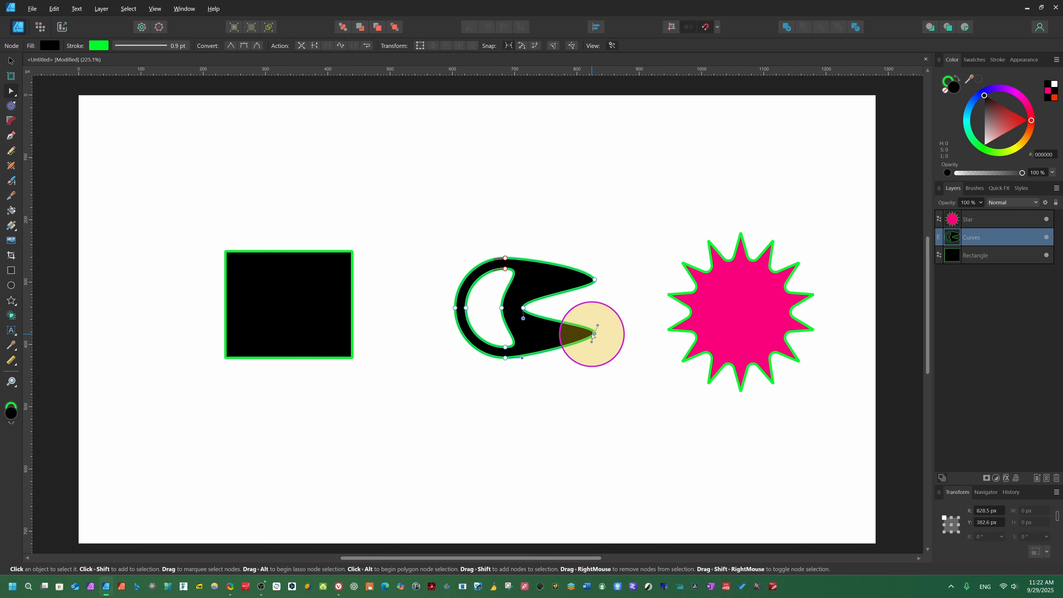
drag(592, 336, 593, 308)
key(ctrl+z)
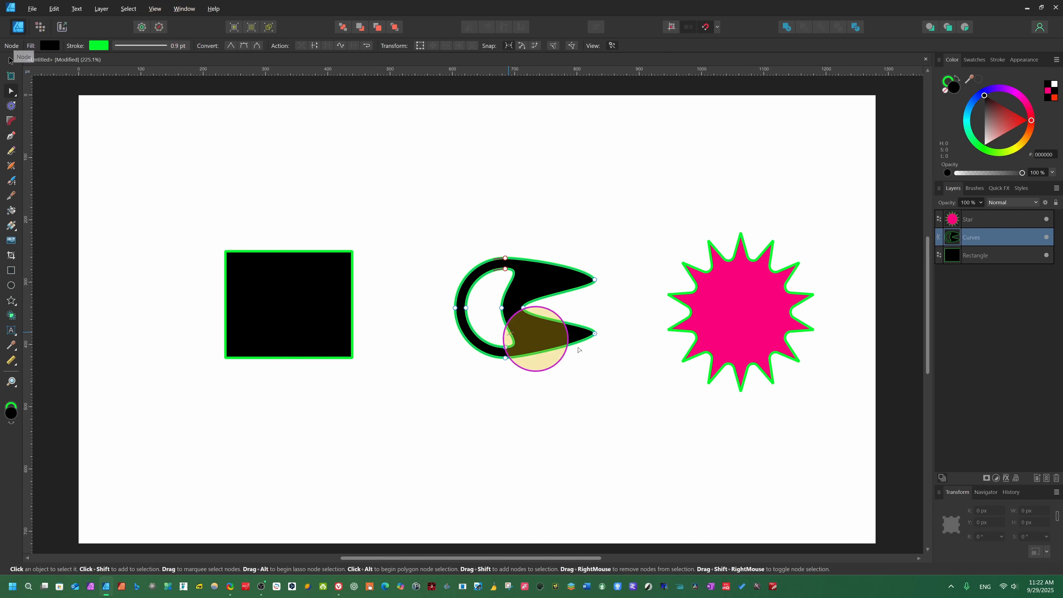
- Move the reshaped curve object upward and the black rectangle up to about X 234 px, Y 216 px
click(11, 61)
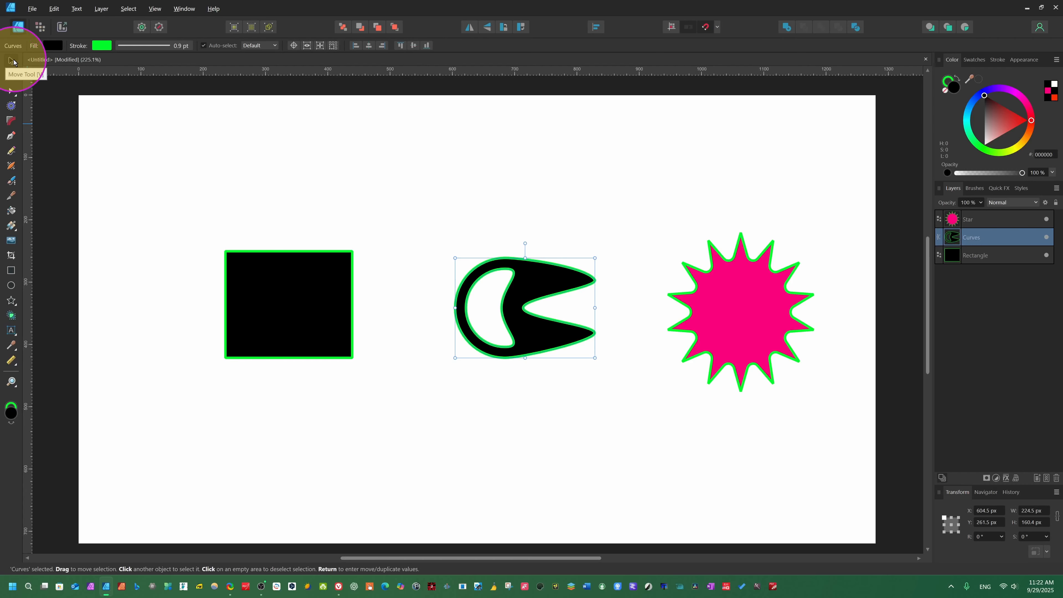
drag(536, 287, 537, 261)
click(255, 291)
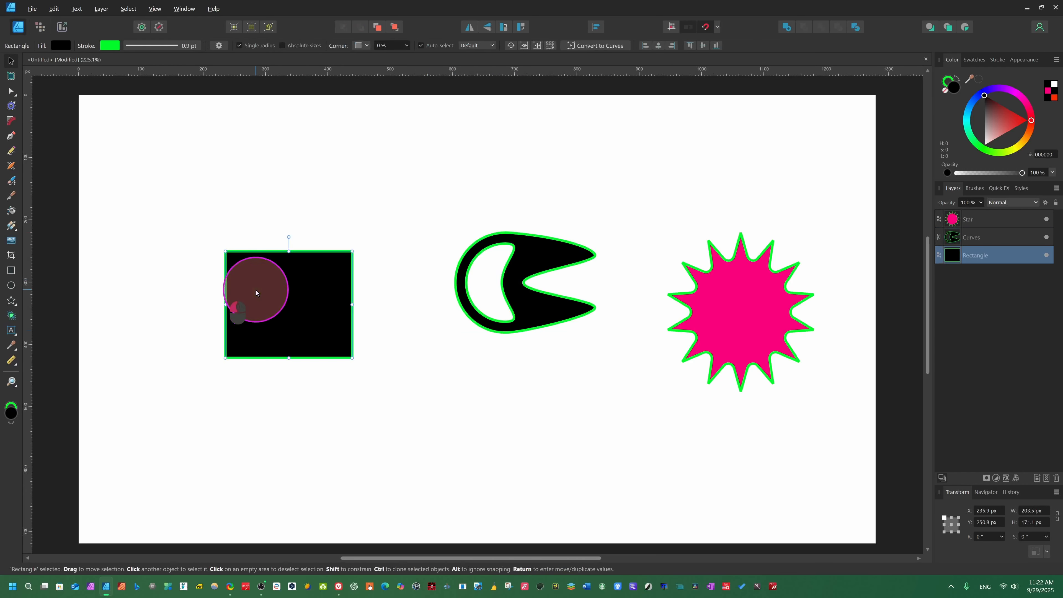
drag(257, 292, 255, 271)
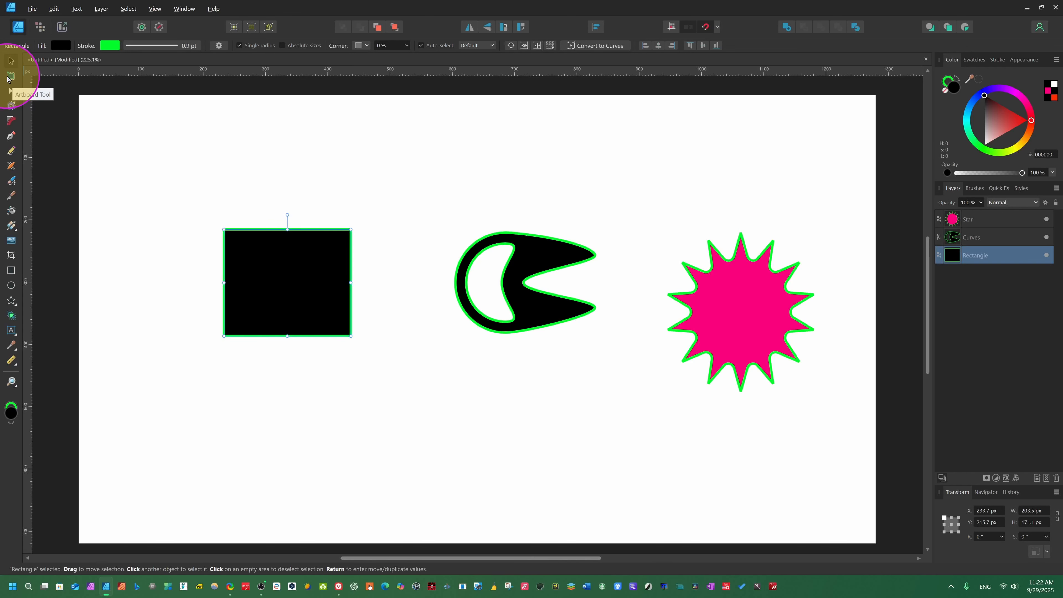
- Try drawing artboards on and beside the page with the Artboard tool and undo them
click(11, 76)
drag(350, 172, 431, 250)
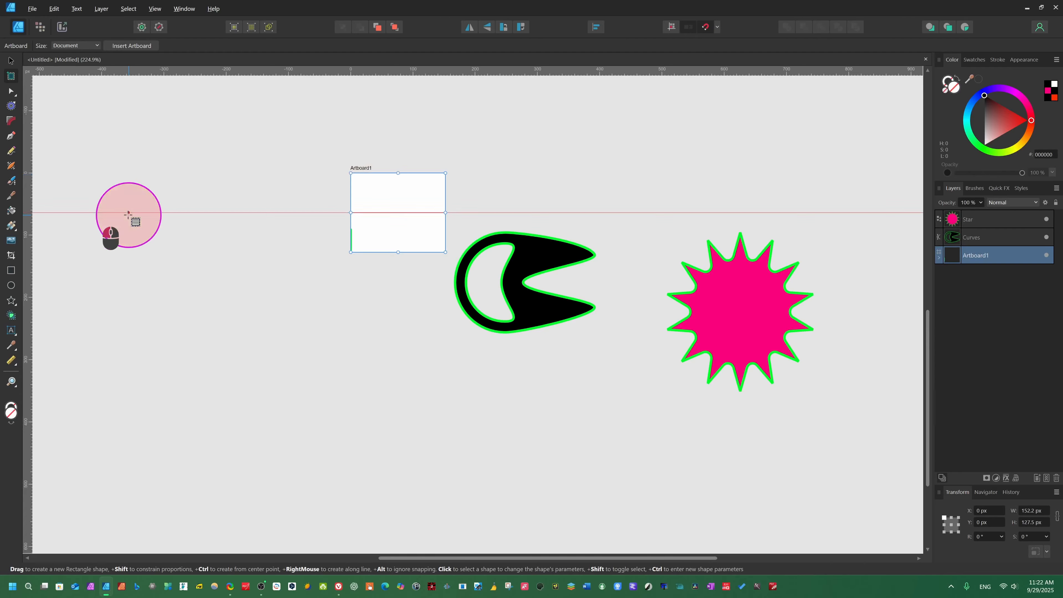
drag(127, 213, 250, 328)
key(ctrl+z)
key(ctrl+z)
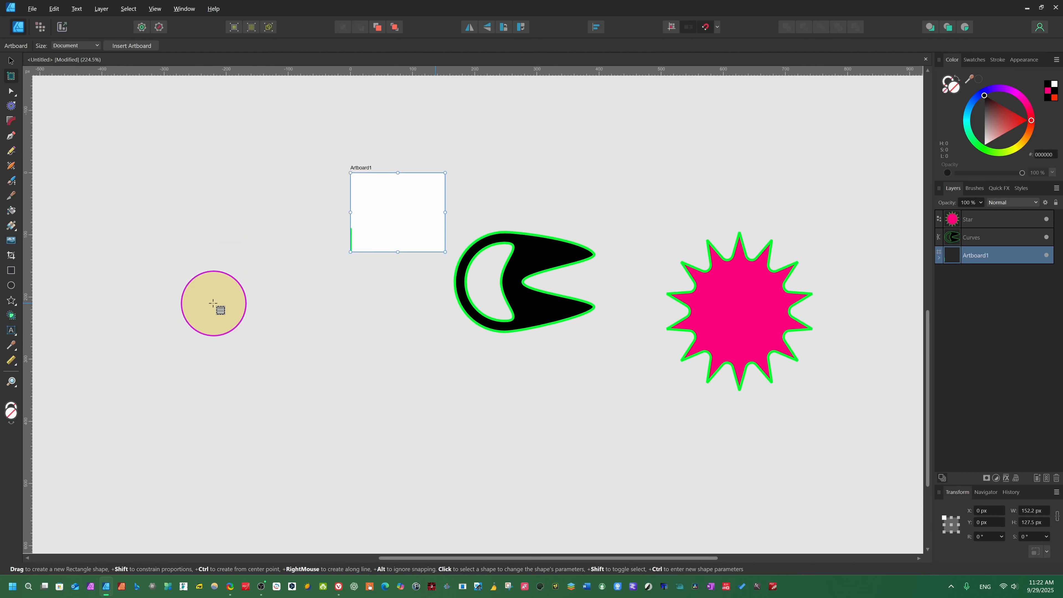
key(z)
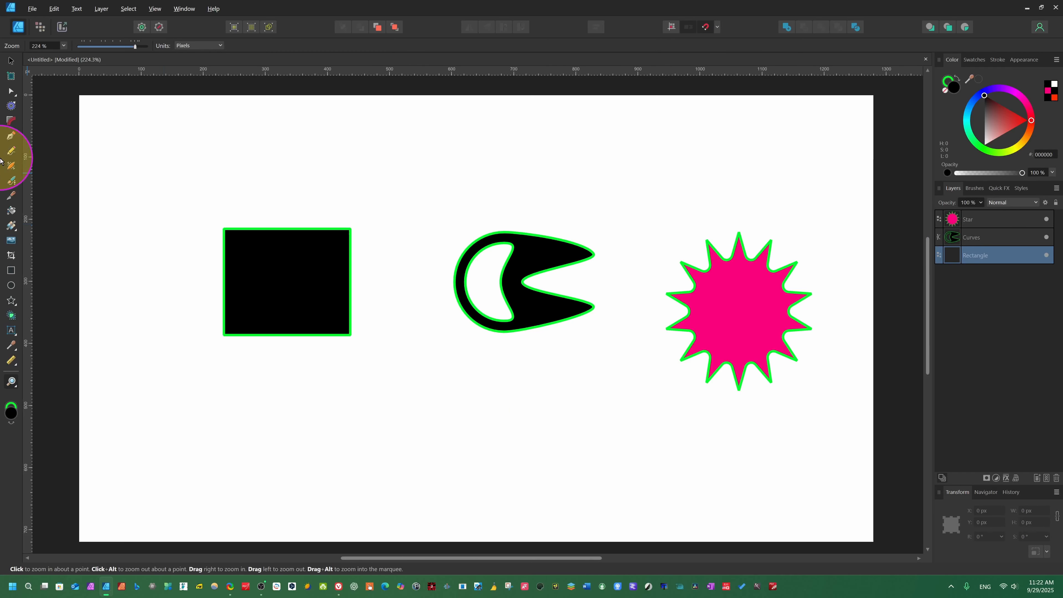
- Shift the top node of the reshaped curve's inner cutout down to about Y 249 px with the Node tool
click(16, 97)
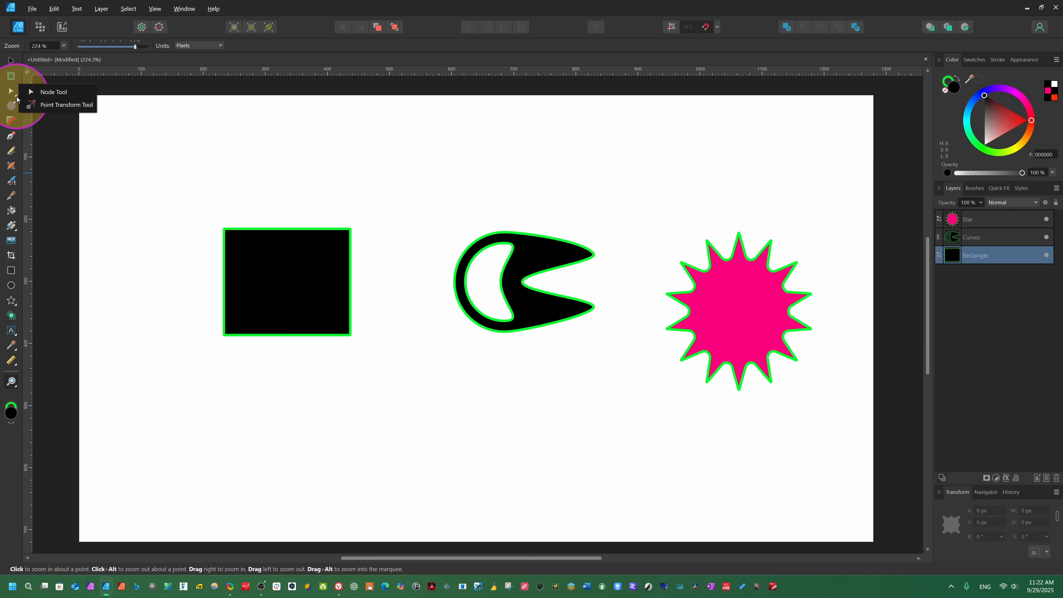
click(75, 89)
click(568, 260)
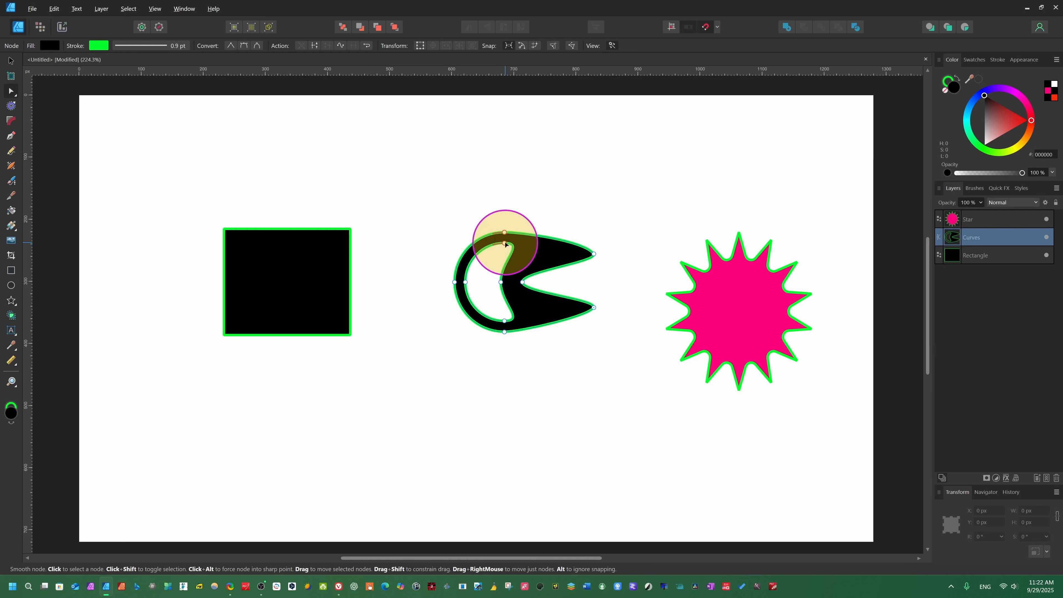
mouse_move(505, 244)
mouse_down()
mouse_move(489, 238)
mouse_move(505, 248)
mouse_up()
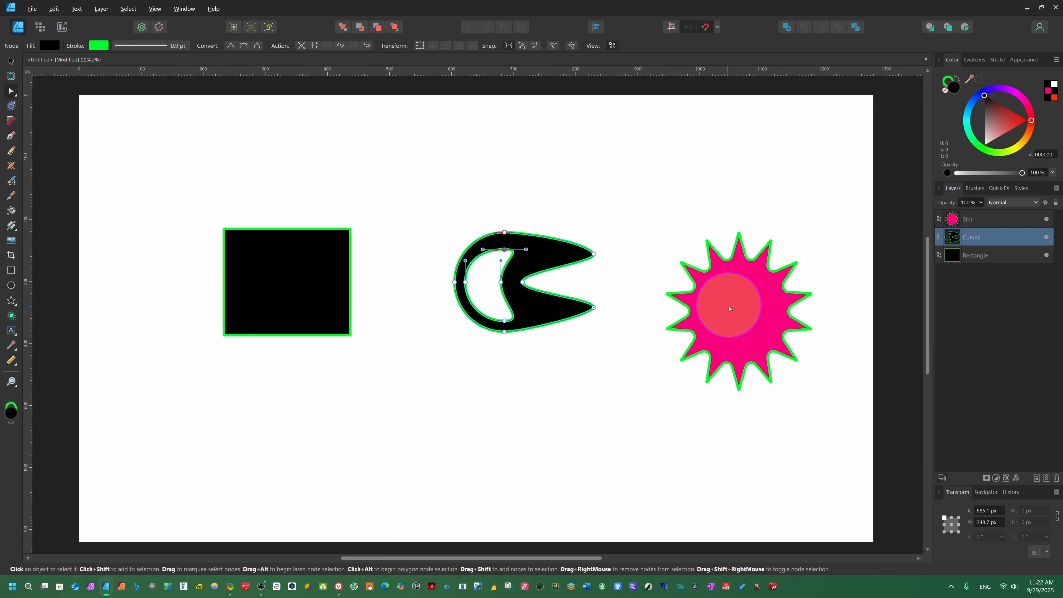
- Set the star's inner circle to 0 % and inner radius to 70 %, and move it to about X 951 px, Y 233 px
click(749, 308)
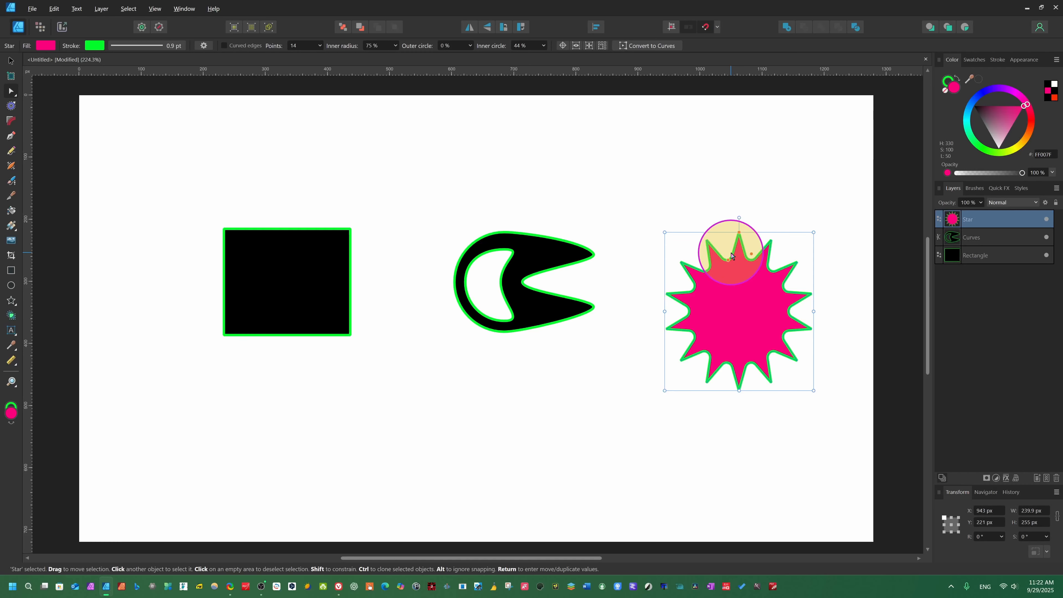
mouse_move(727, 257)
mouse_down()
mouse_move(733, 271)
mouse_move(722, 245)
mouse_move(730, 274)
mouse_move(724, 245)
mouse_up()
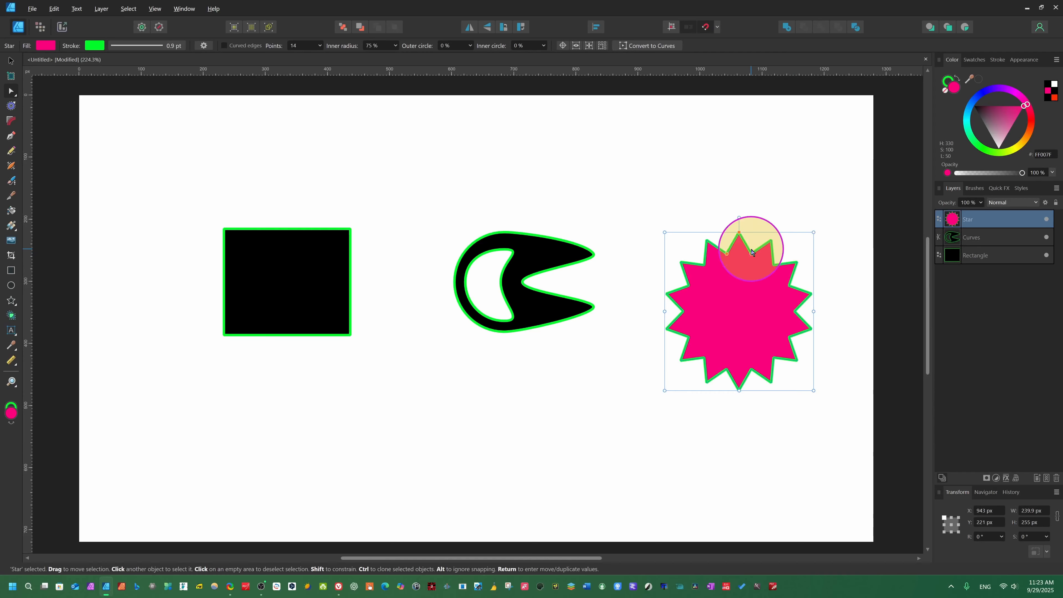
drag(775, 321, 781, 329)
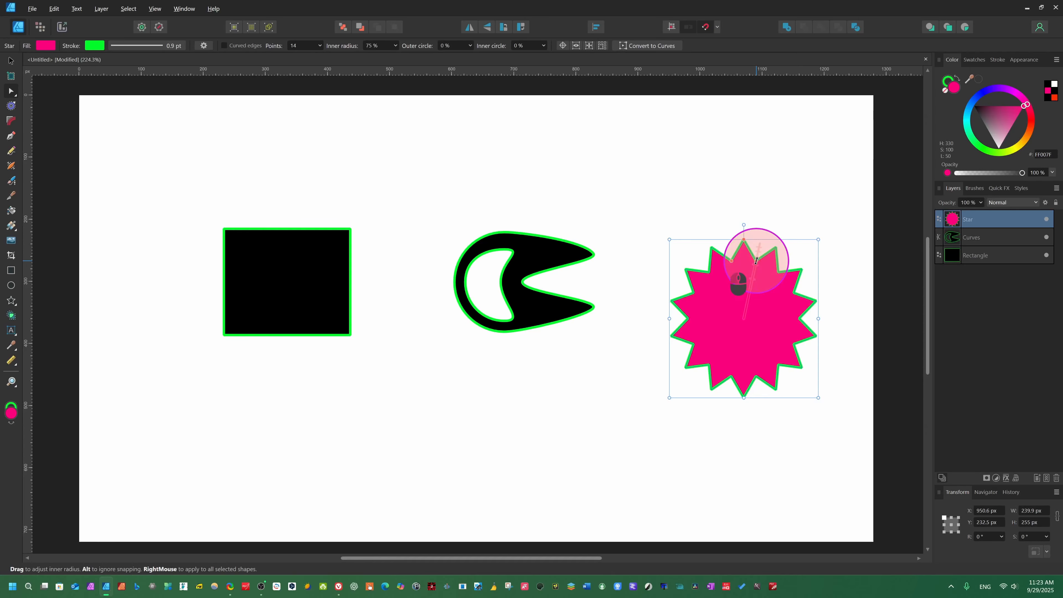
mouse_move(756, 261)
mouse_down()
mouse_move(746, 289)
mouse_move(755, 245)
mouse_move(765, 252)
mouse_move(742, 312)
mouse_move(755, 265)
mouse_up()
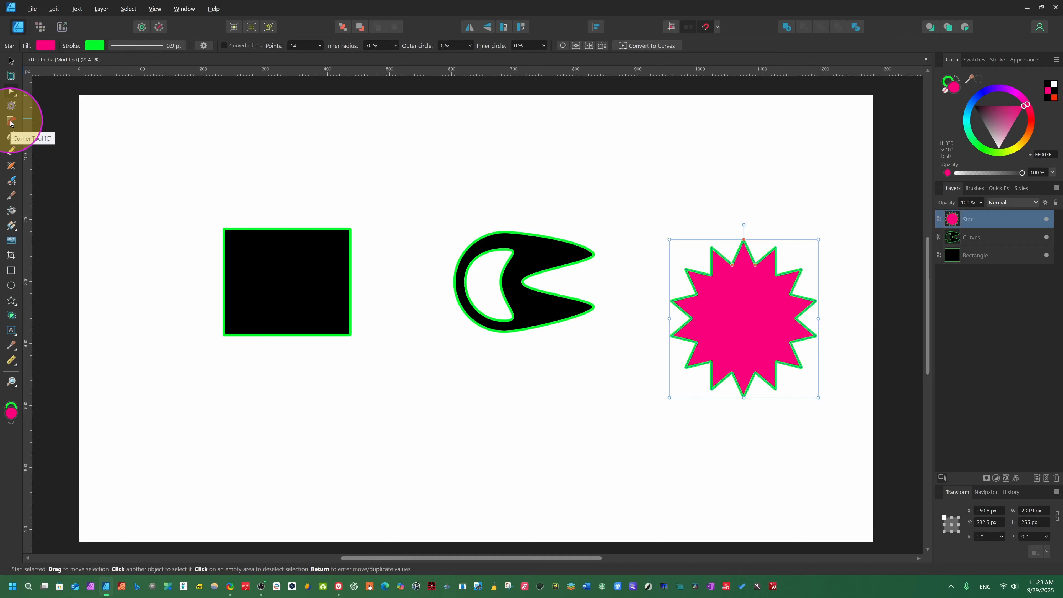
- Convert the star to curves and reposition nodes on its upper-left edge
click(11, 121)
click(712, 247)
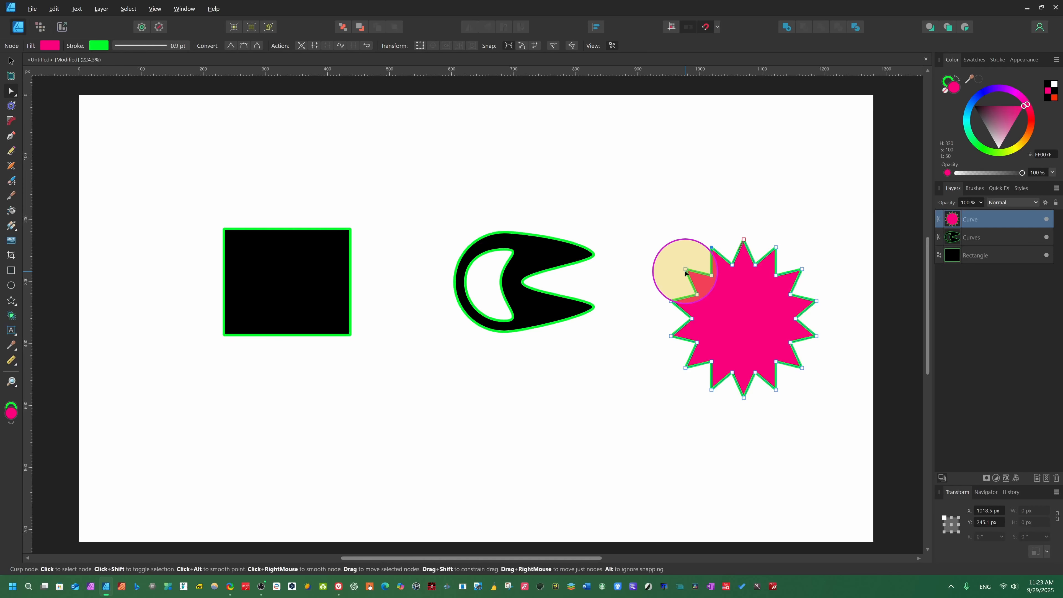
drag(685, 273, 719, 275)
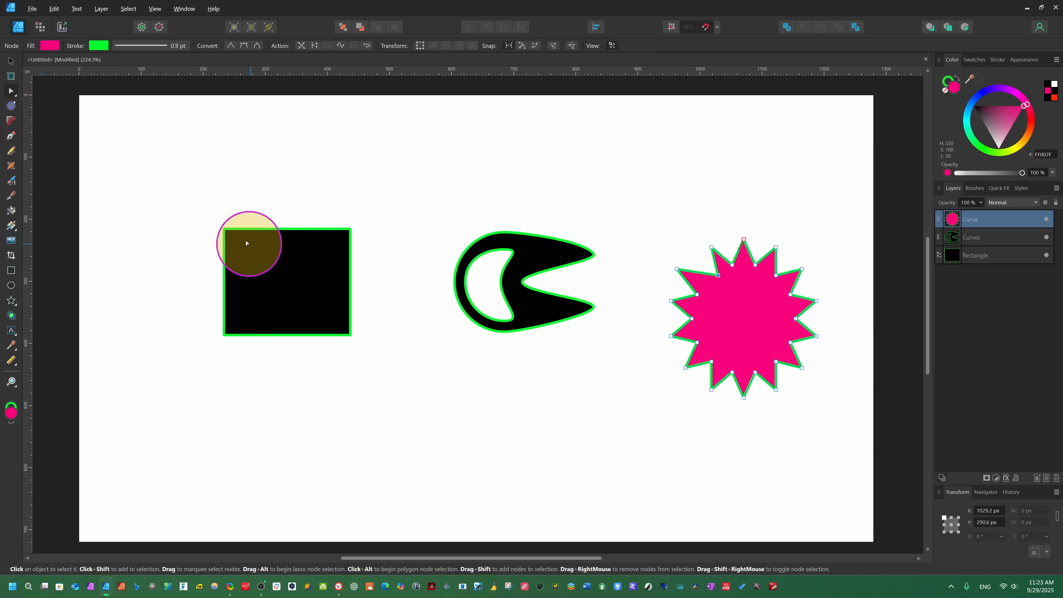
- Try rounding the black rectangle's upper-left corner with the Corner tool
click(11, 60)
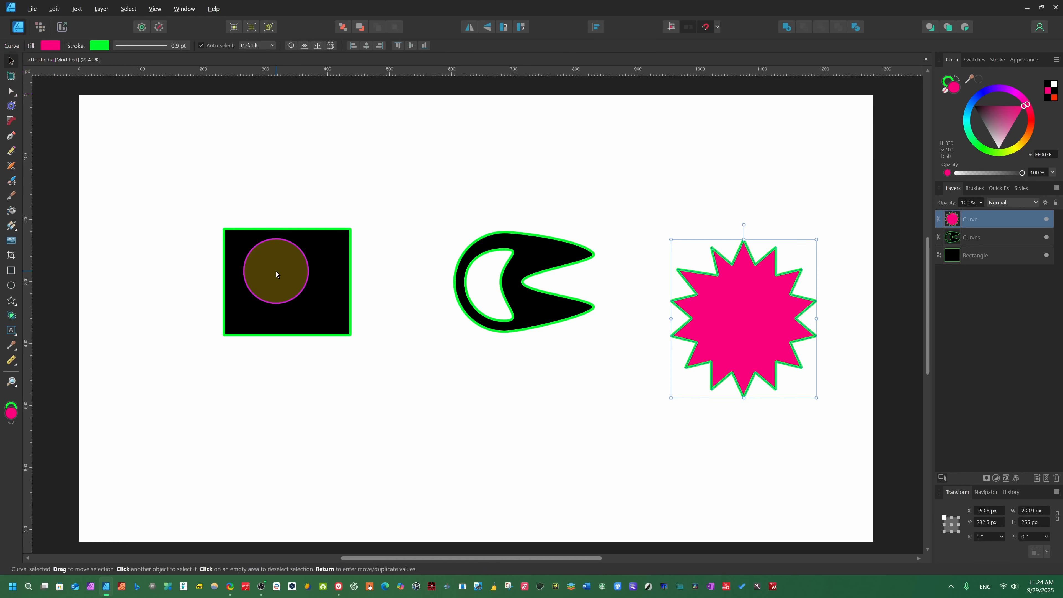
click(275, 271)
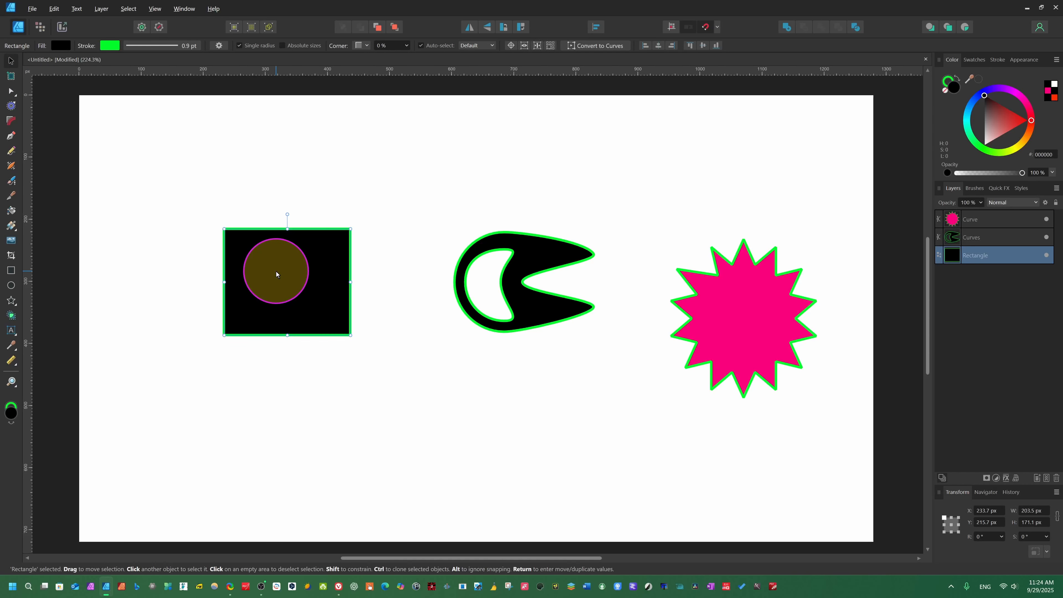
click(10, 121)
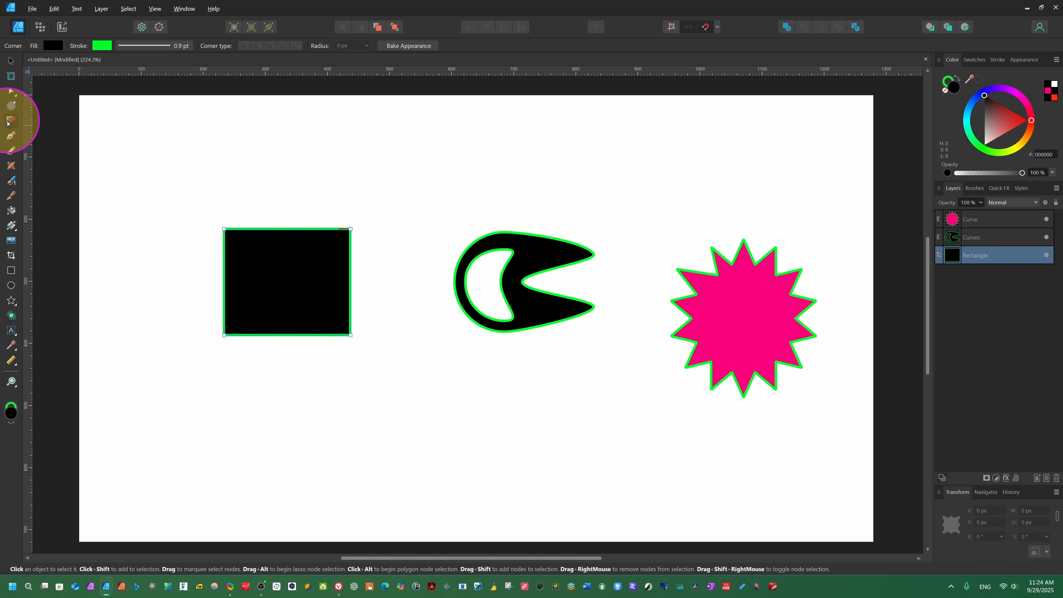
click(224, 229)
drag(224, 229, 255, 264)
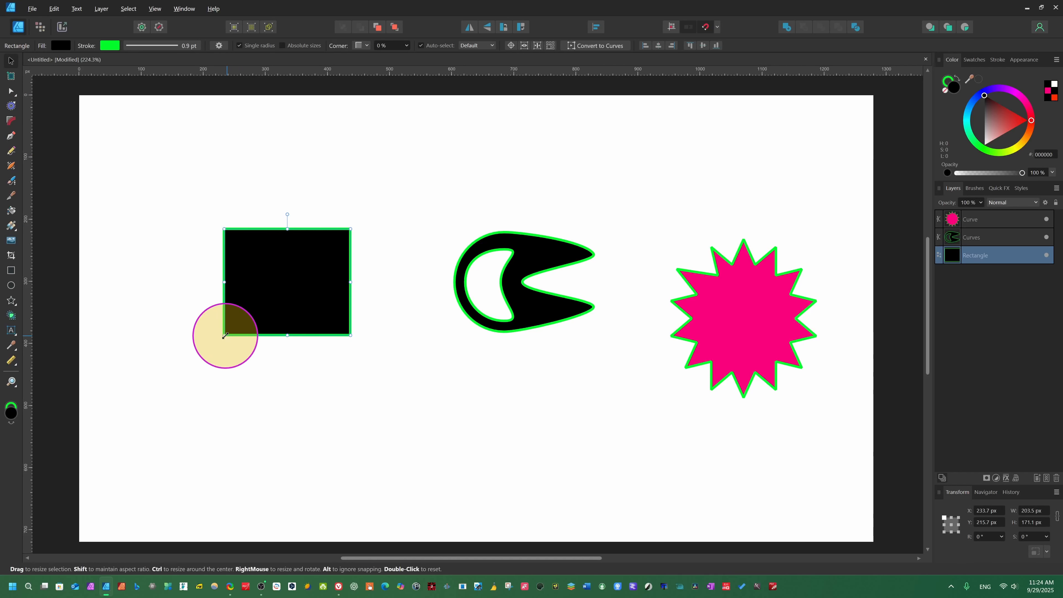
- Resize the black rectangle to about 225 × 181 px and round its lower-left corner with the Corner tool
mouse_move(225, 335)
mouse_down()
mouse_move(207, 354)
mouse_move(225, 350)
mouse_move(210, 342)
mouse_up()
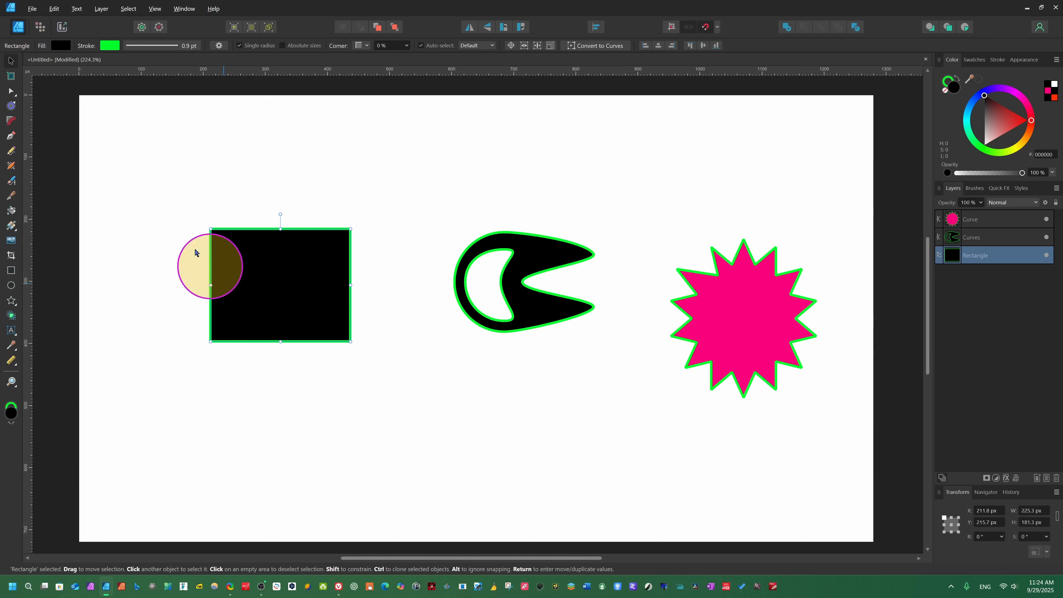
click(11, 120)
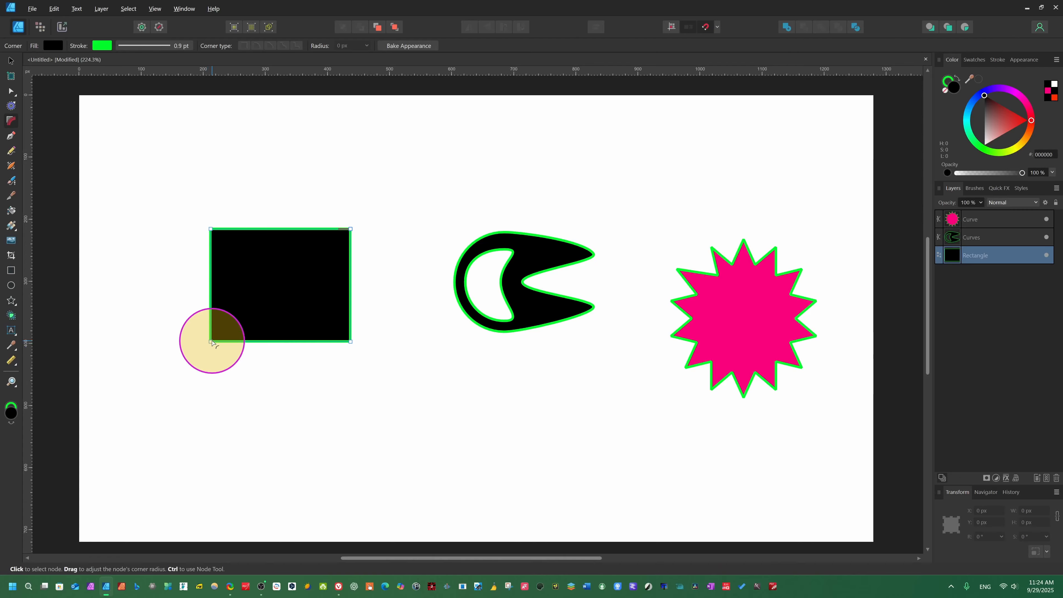
drag(210, 342, 242, 317)
key(a)
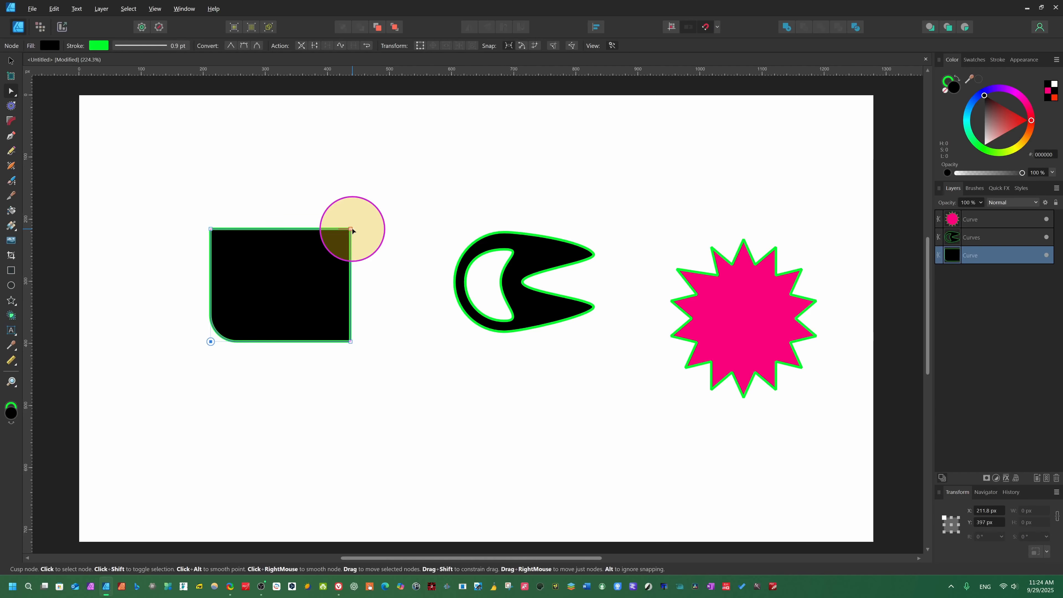
- Round the rectangle's upper-right corner to about 75 px, its upper-left corner generously and its lower-right corner to about 92 px
key(c)
click(352, 229)
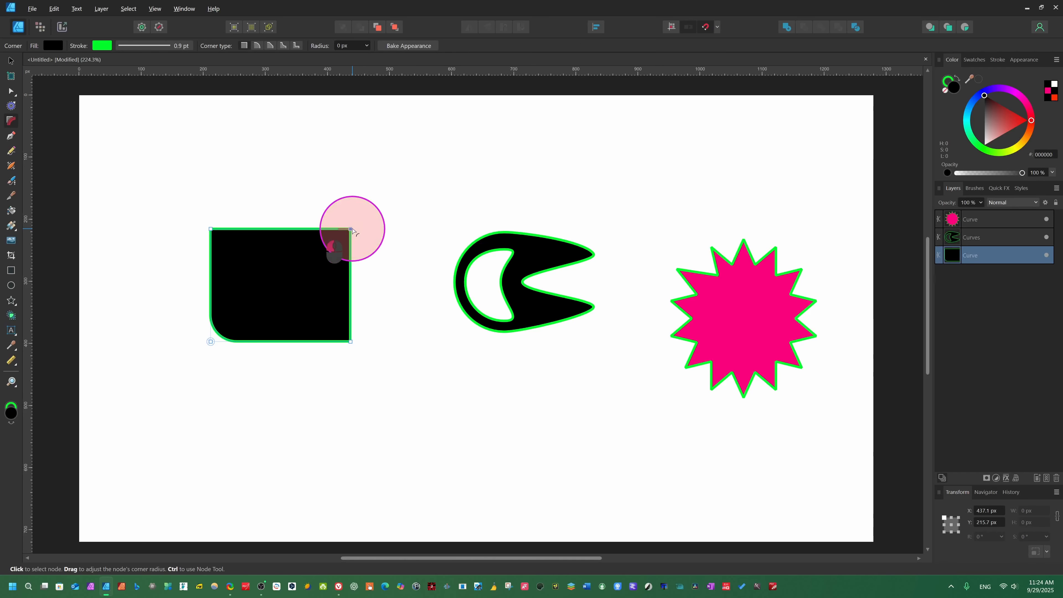
drag(353, 230, 320, 292)
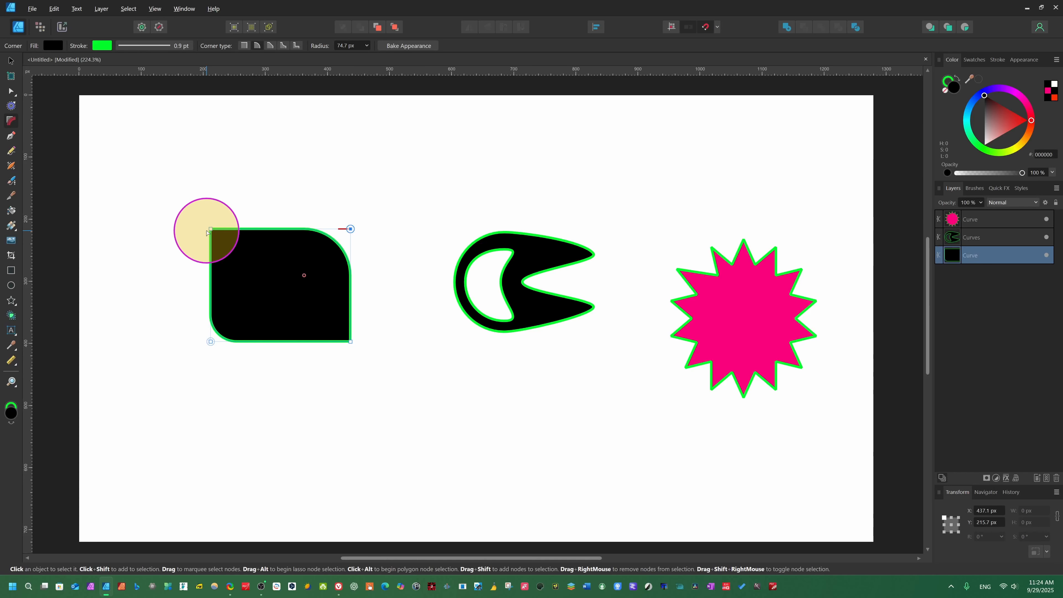
drag(212, 230, 261, 305)
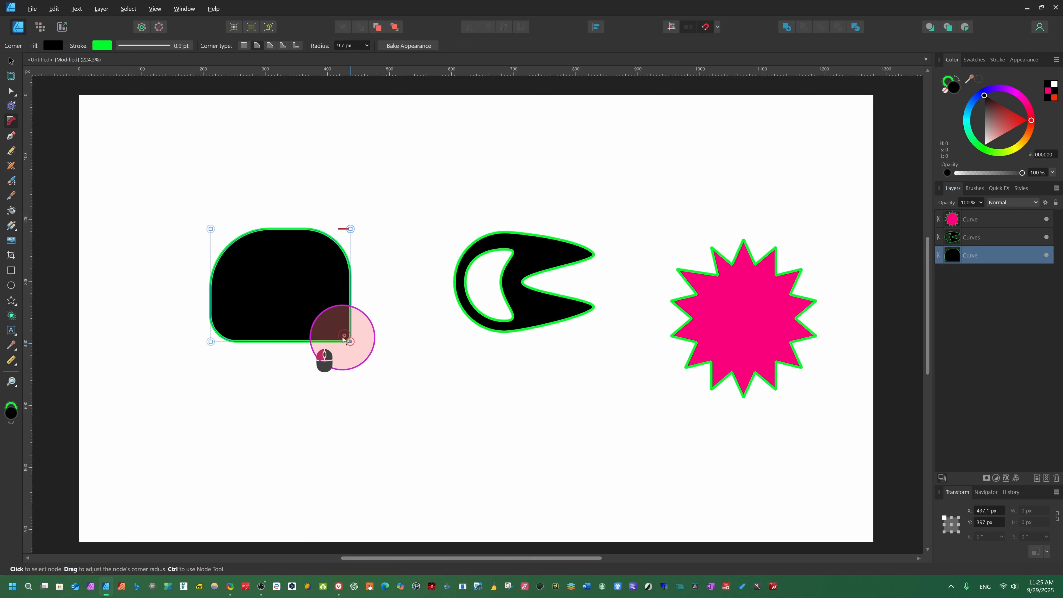
drag(335, 332, 289, 247)
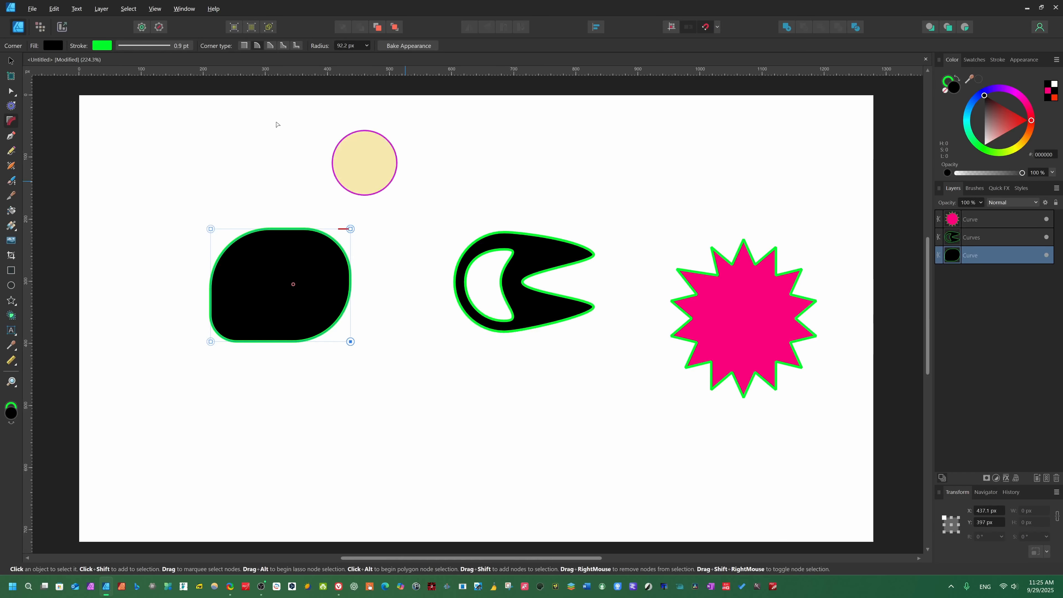
- Move the two-pronged curve shape over the rounded rectangle, to about X 269 px, Y 226 px
click(9, 63)
drag(566, 254, 360, 260)
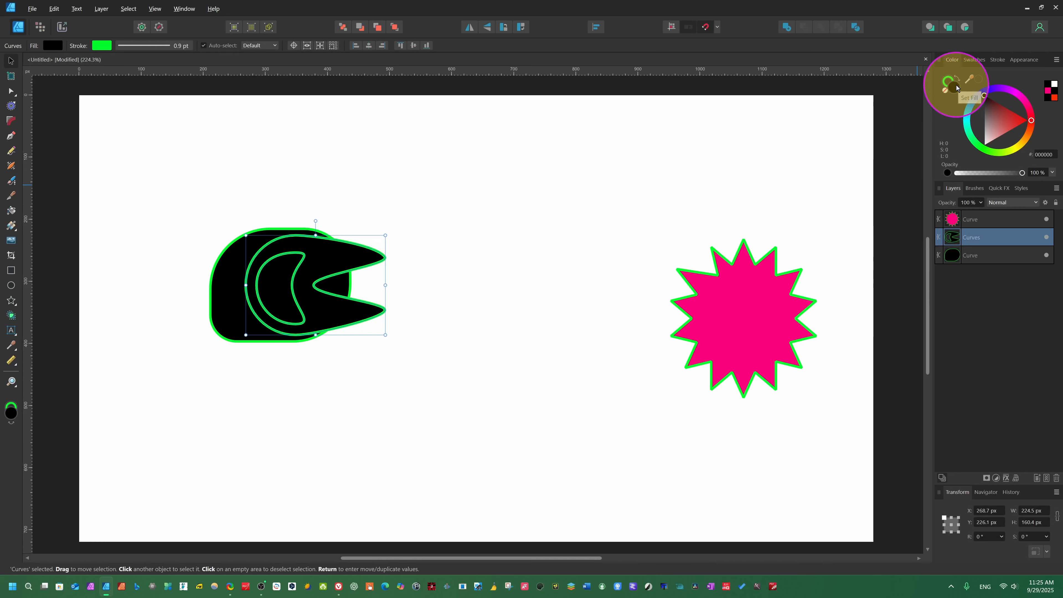
- Fill the two-pronged curve shape with red FF0043 and move the pink starburst below the rounded rectangle, to about X 212 px, Y 397 px
click(1031, 114)
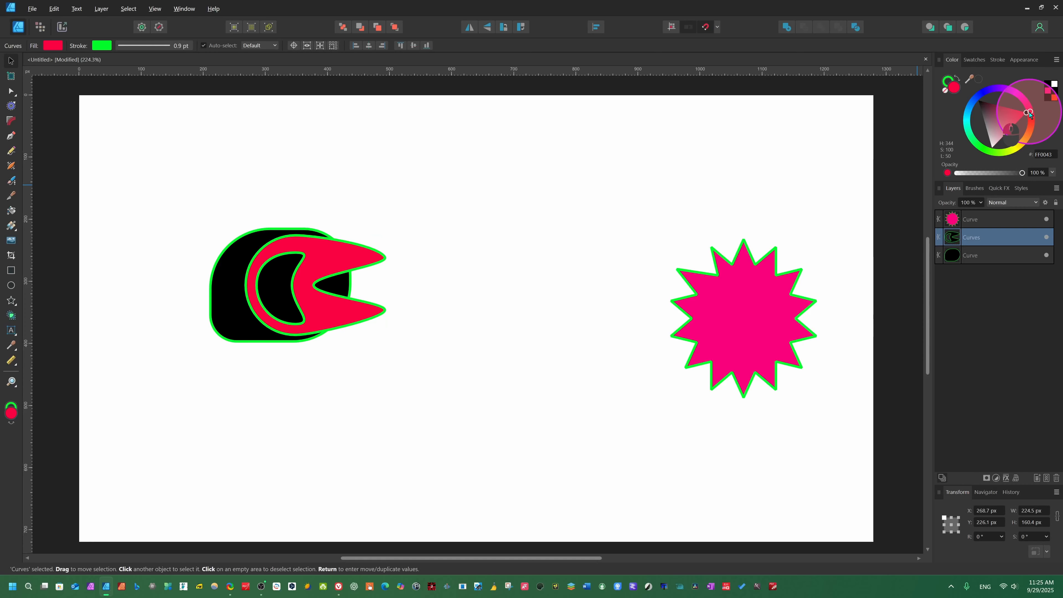
click(359, 190)
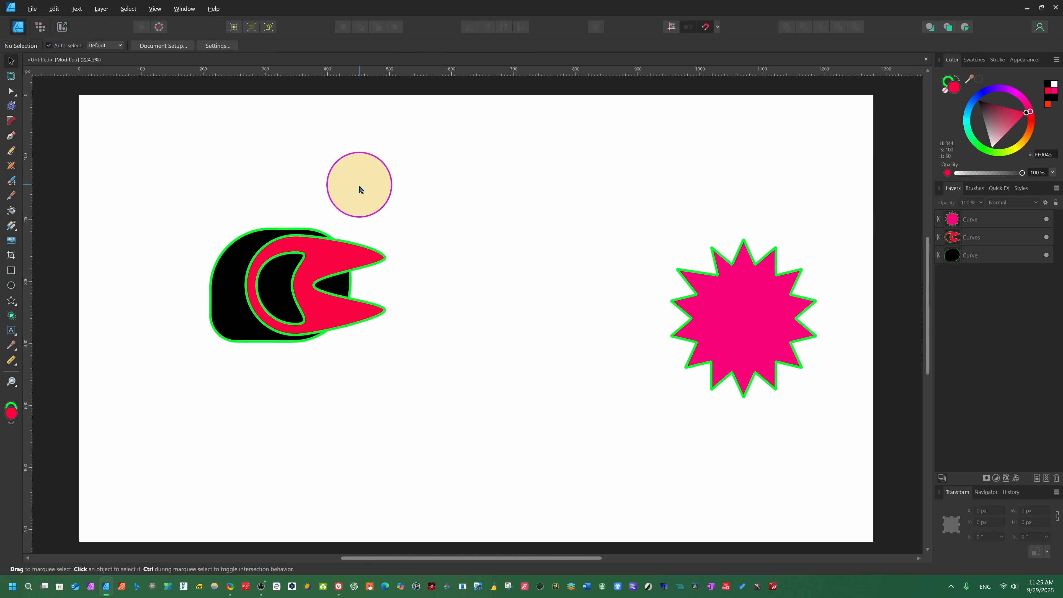
drag(745, 304, 305, 409)
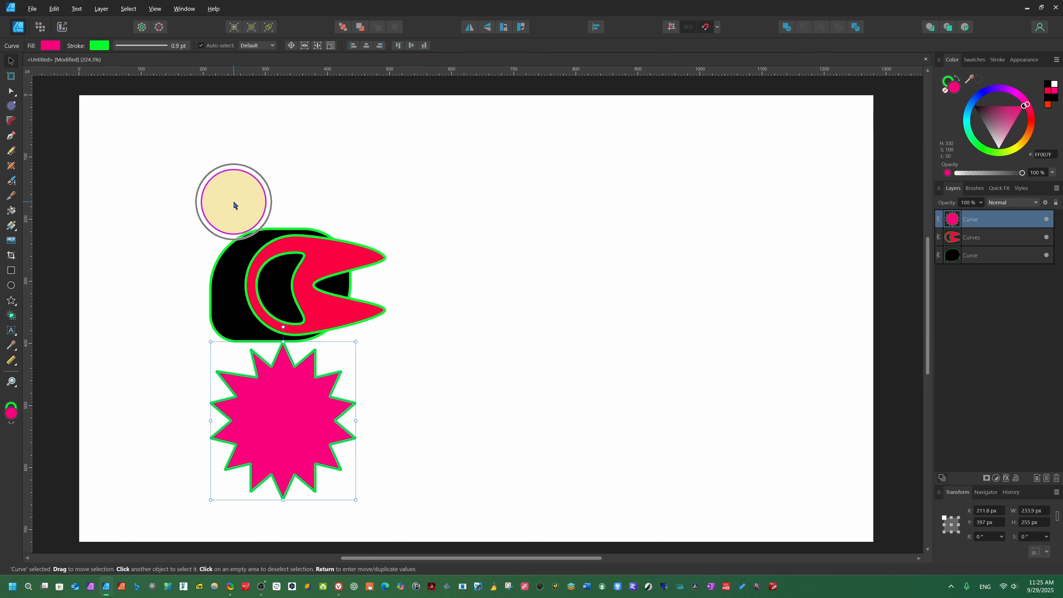
- Group all three shapes and move the group to about X 299 px, Y 104 px
key(ctrl+a)
key(ctrl+g)
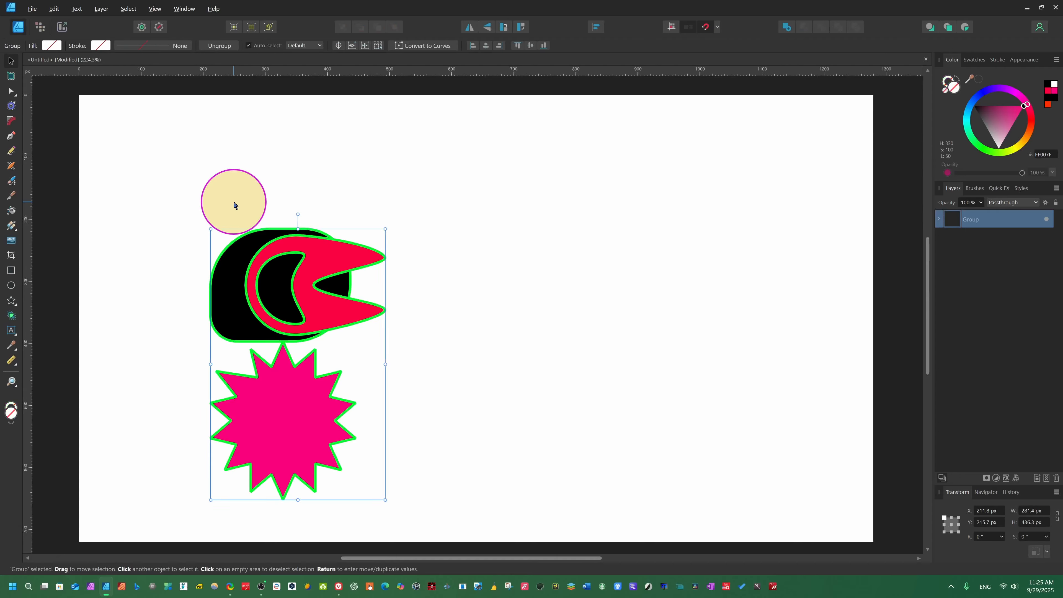
drag(287, 287, 382, 192)
click(532, 275)
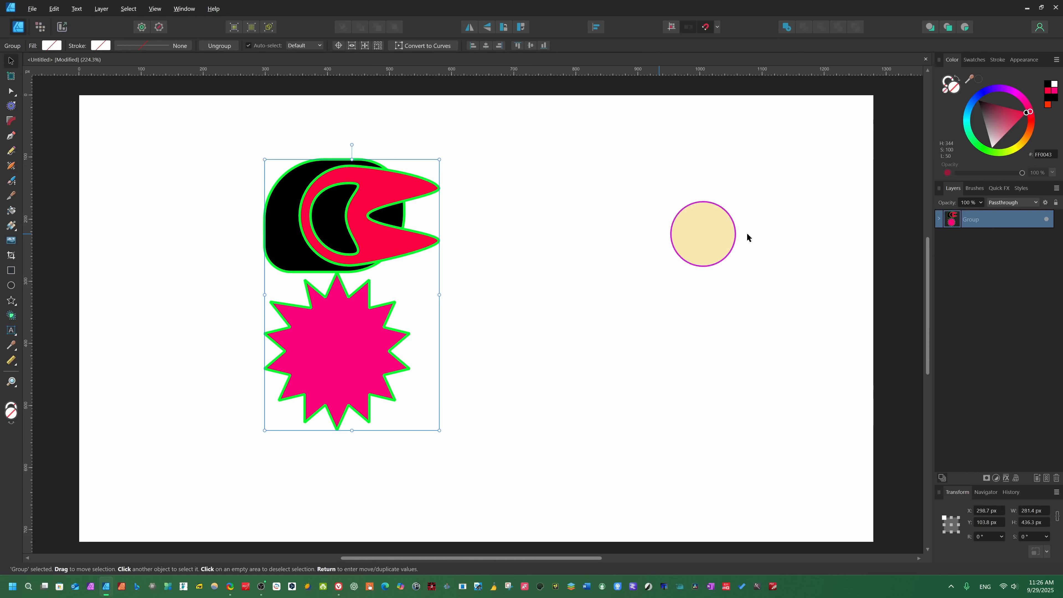
- Ungroup the group into its three separate shapes
right_click(998, 222)
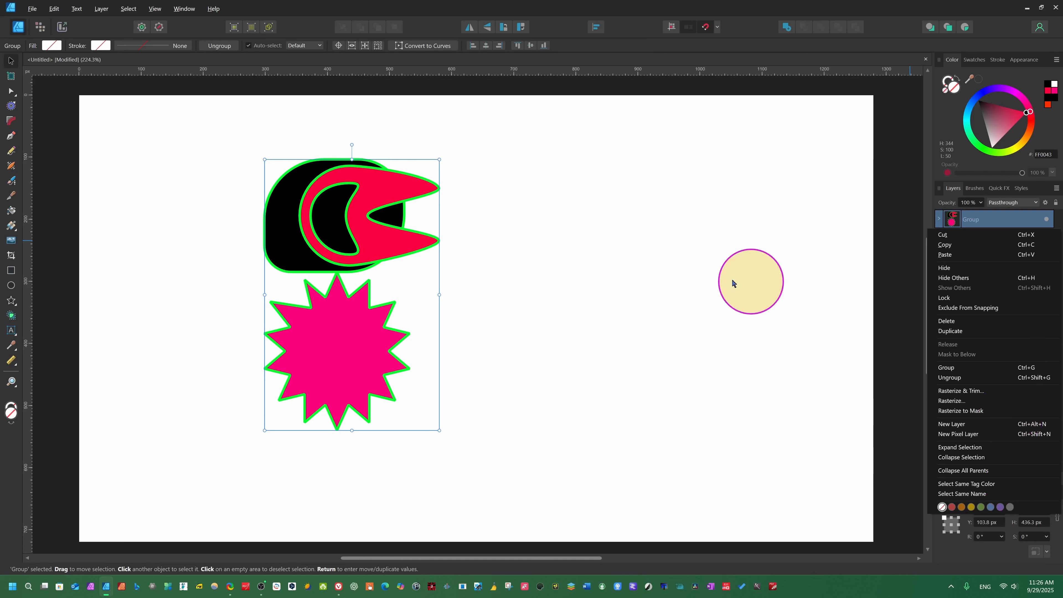
click(332, 305)
click(332, 305)
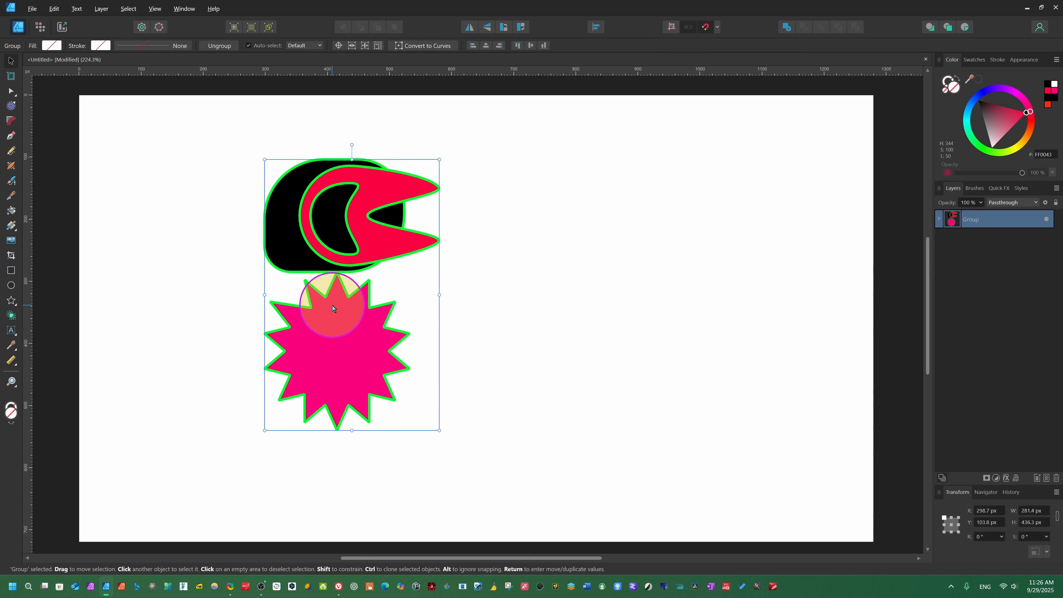
key(ctrl+shift+g)
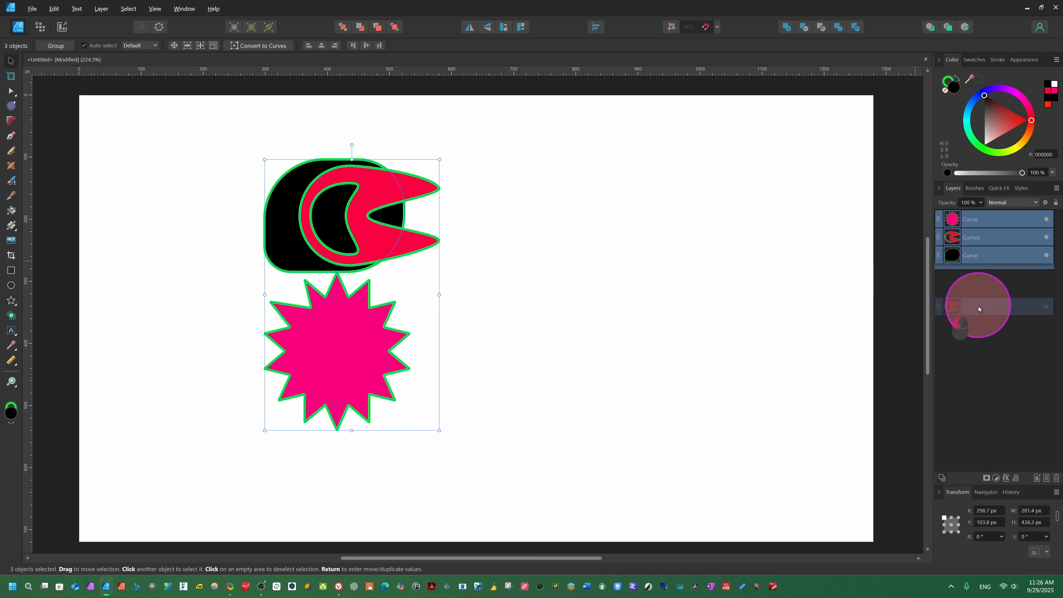
- Reorder the layers so the red two-pronged shape is on top, the black rounded rectangle in the middle and the pink starburst at the bottom
drag(979, 307, 971, 290)
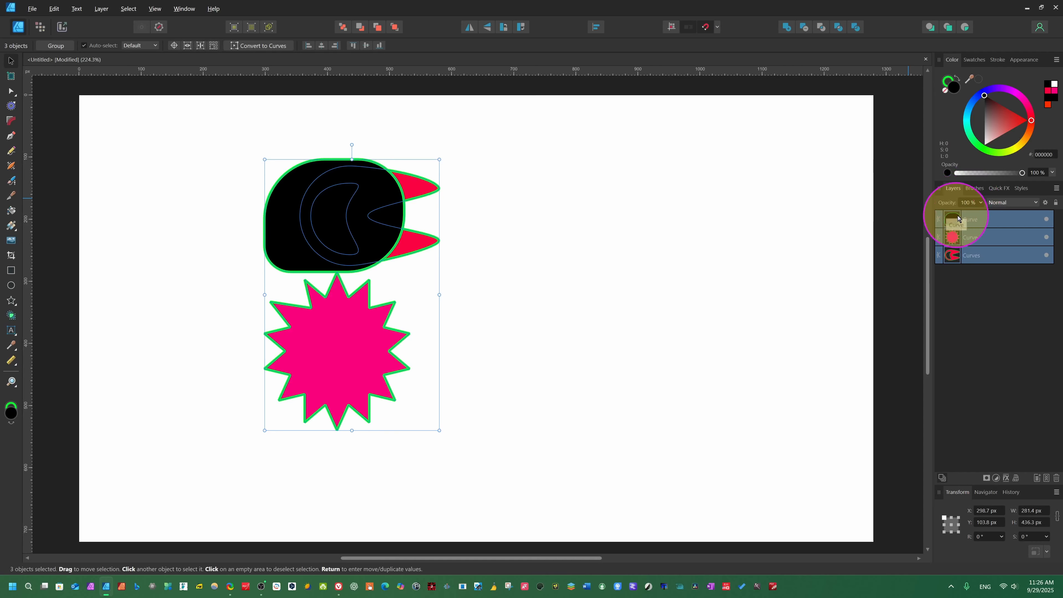
drag(984, 229, 986, 219)
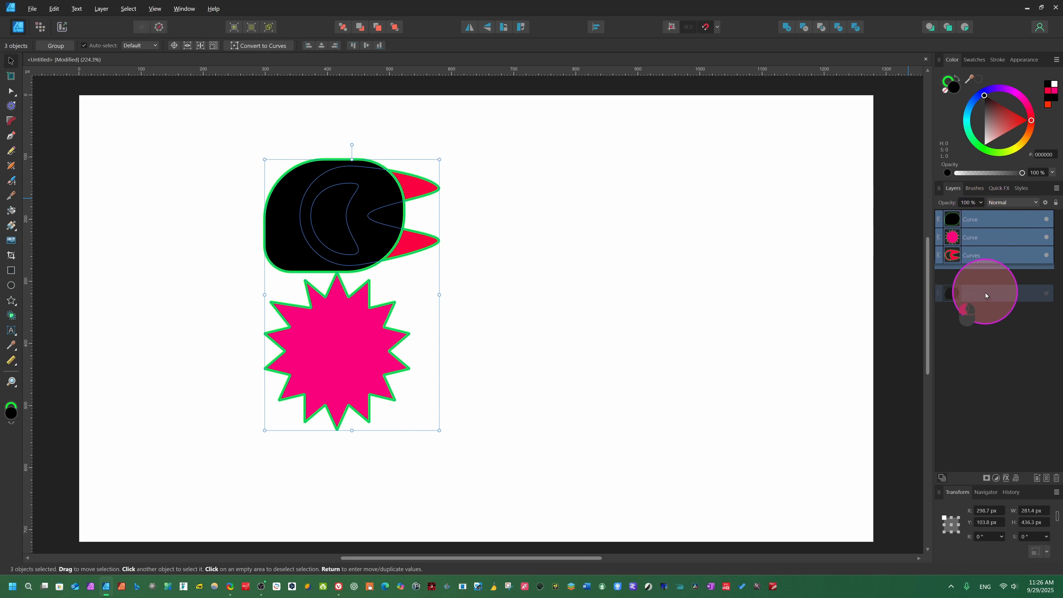
drag(986, 282, 986, 282)
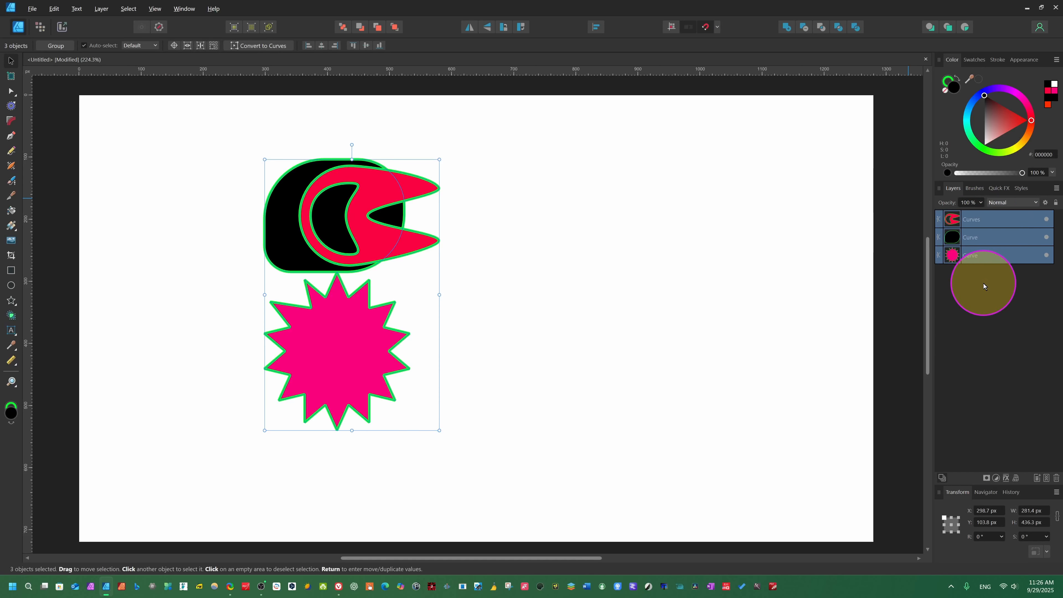